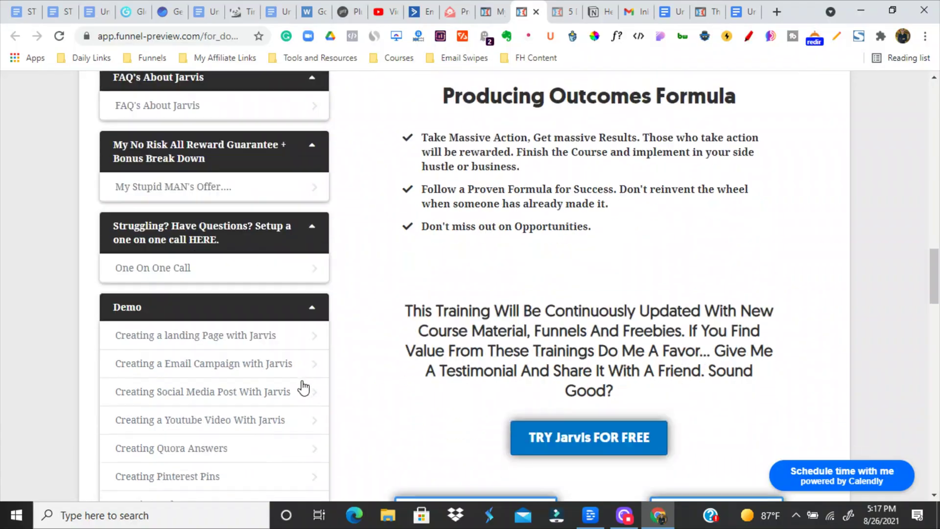
pyautogui.scroll(-3, 303, 387)
pyautogui.scroll(-5, 303, 387)
pyautogui.scroll(2, 304, 386)
pyautogui.scroll(3, 303, 385)
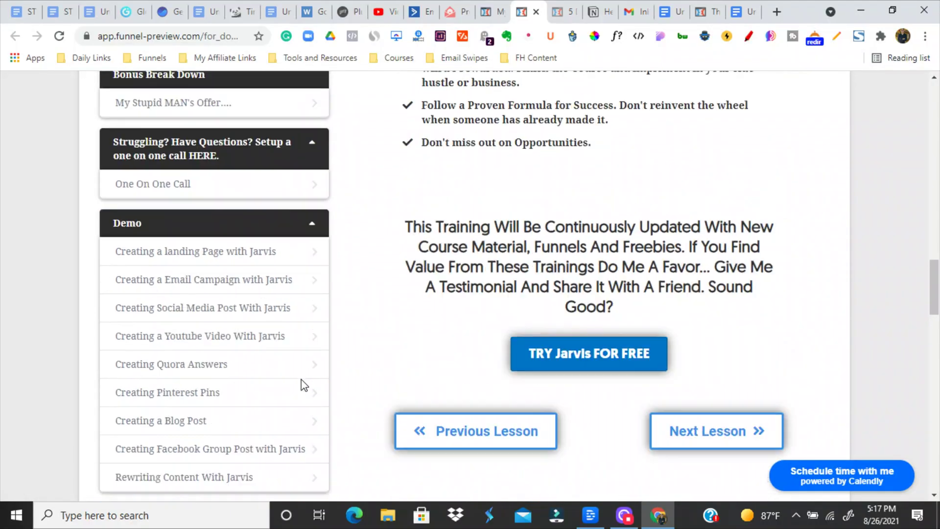
pyautogui.scroll(5, 303, 385)
pyautogui.scroll(5, 303, 385)
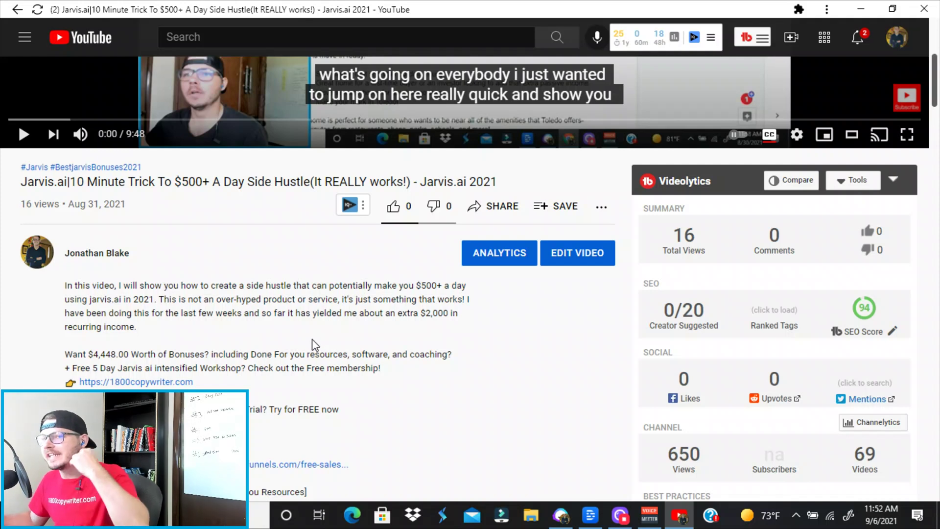
pyautogui.scroll(4, 312, 339)
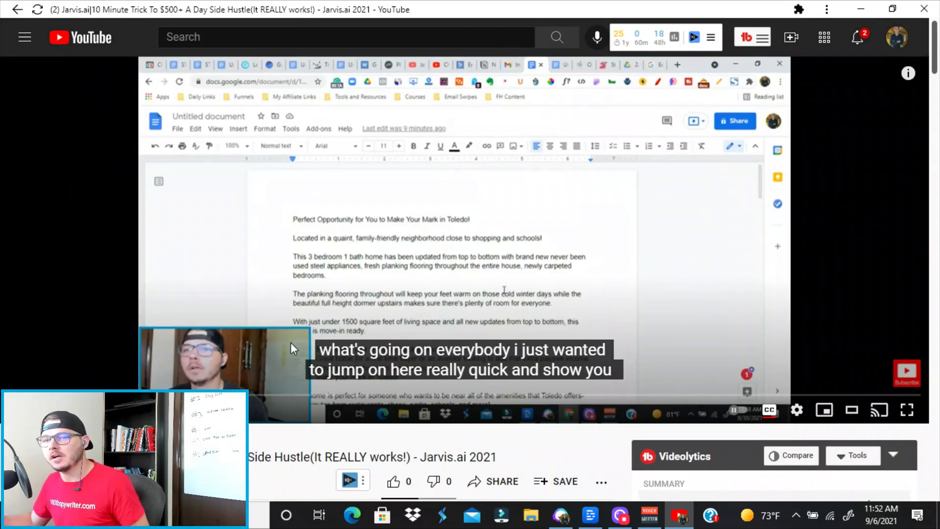
pyautogui.scroll(-4, 290, 345)
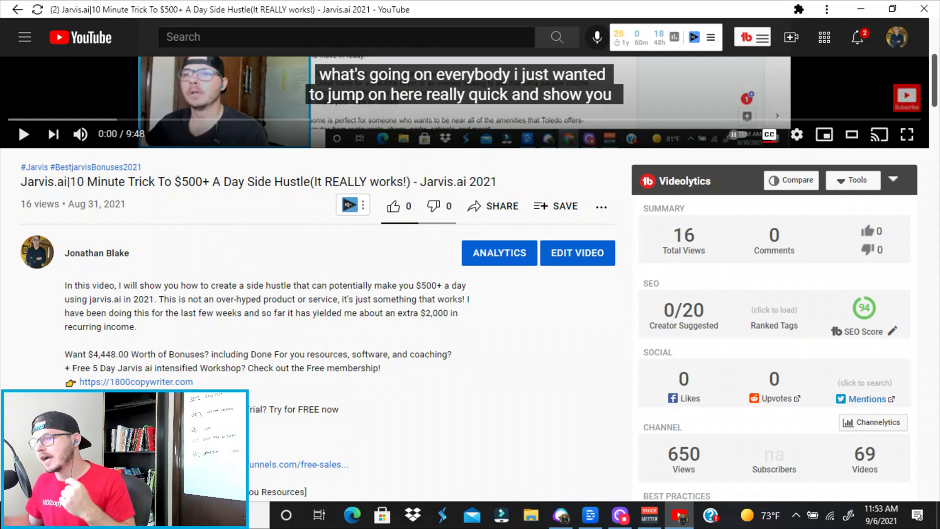
pyautogui.scroll(4, 534, 506)
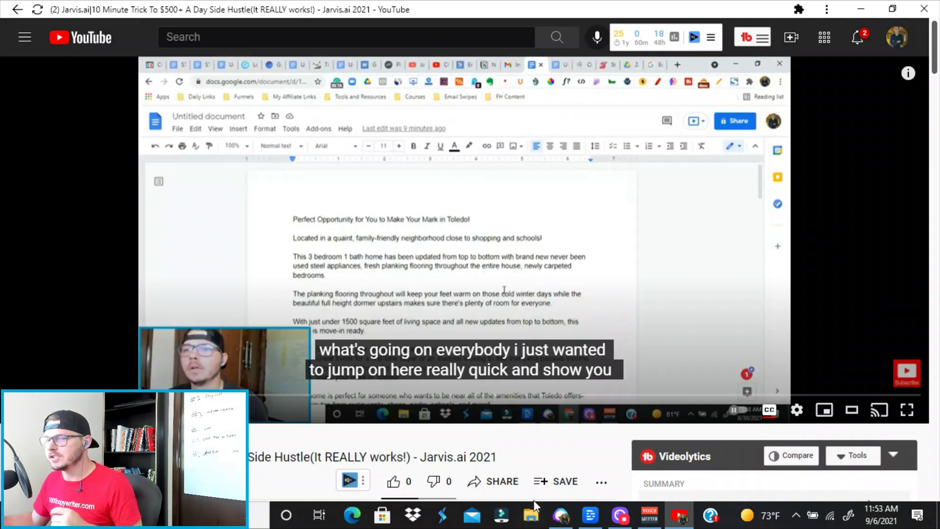
# Generate product descriptions for jarvis with the Product Description template and select one output's text.
pyautogui.click(563, 517)
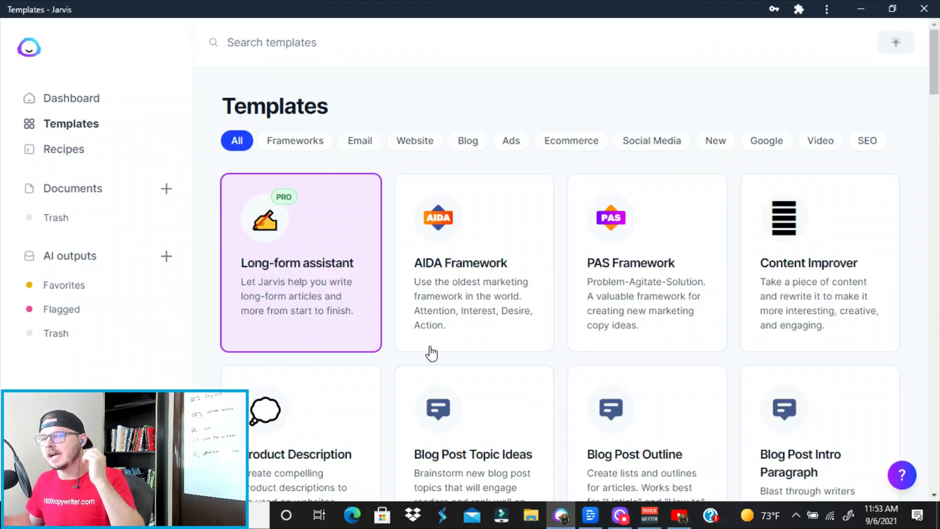
pyautogui.click(309, 400)
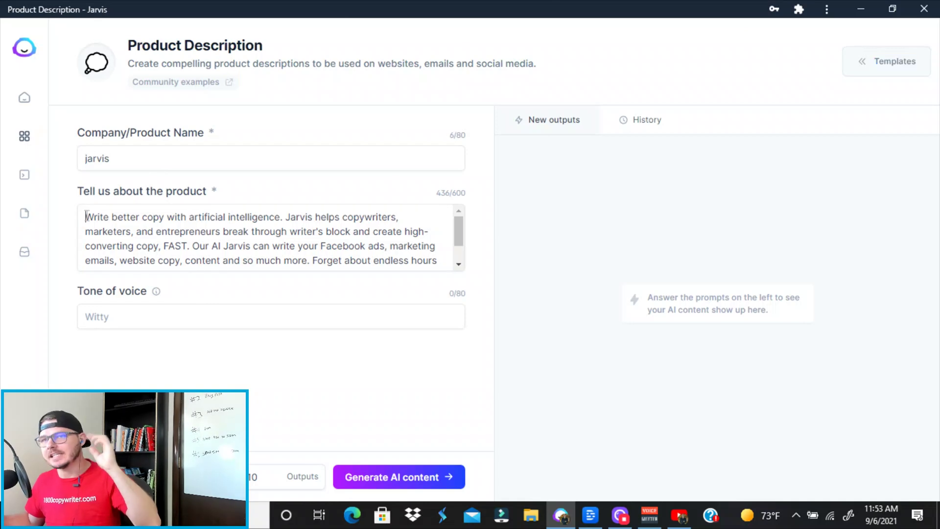
pyautogui.moveTo(86, 216); pyautogui.dragTo(348, 259)
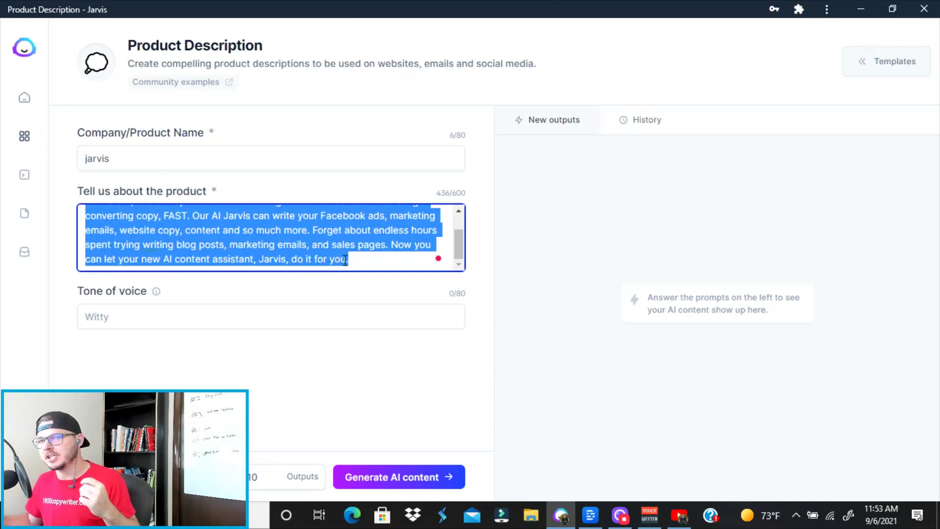
pyautogui.scroll(2, 348, 259)
pyautogui.click(218, 296)
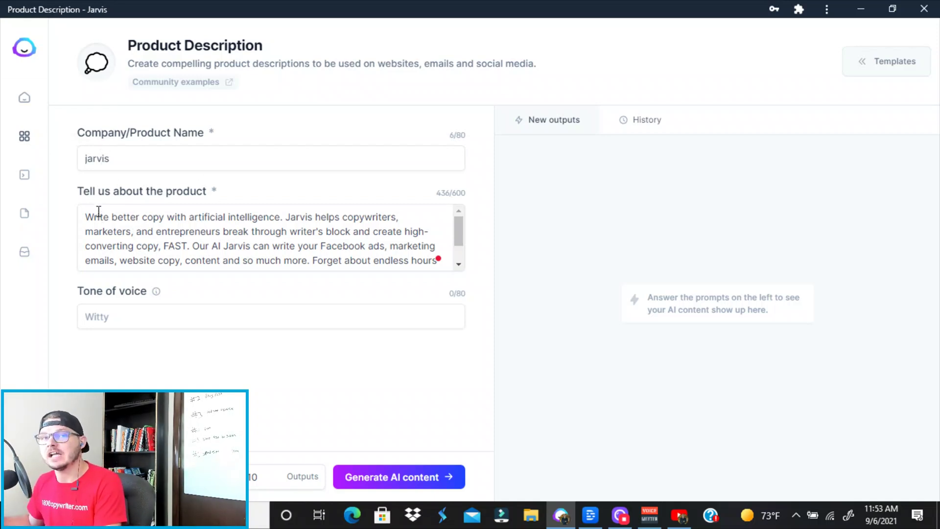
pyautogui.scroll(-2, 181, 212)
pyautogui.scroll(2, 81, 237)
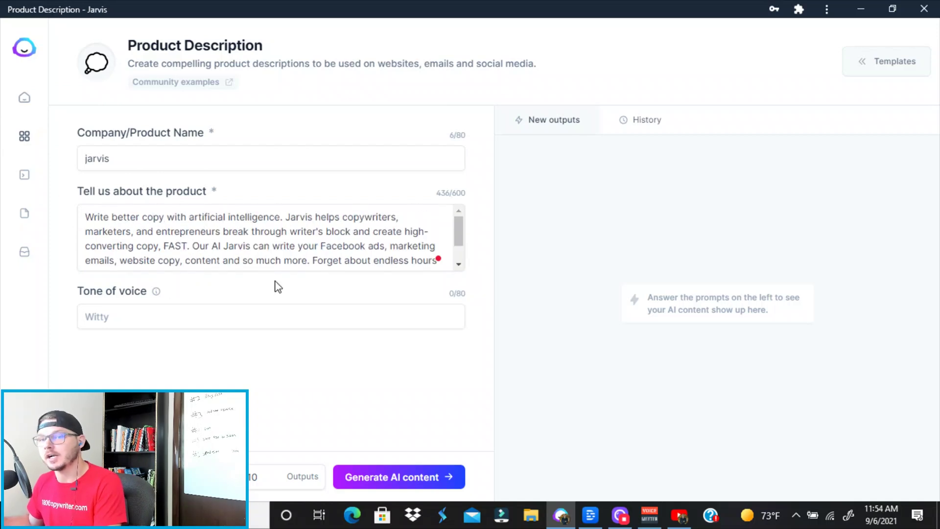
pyautogui.click(401, 476)
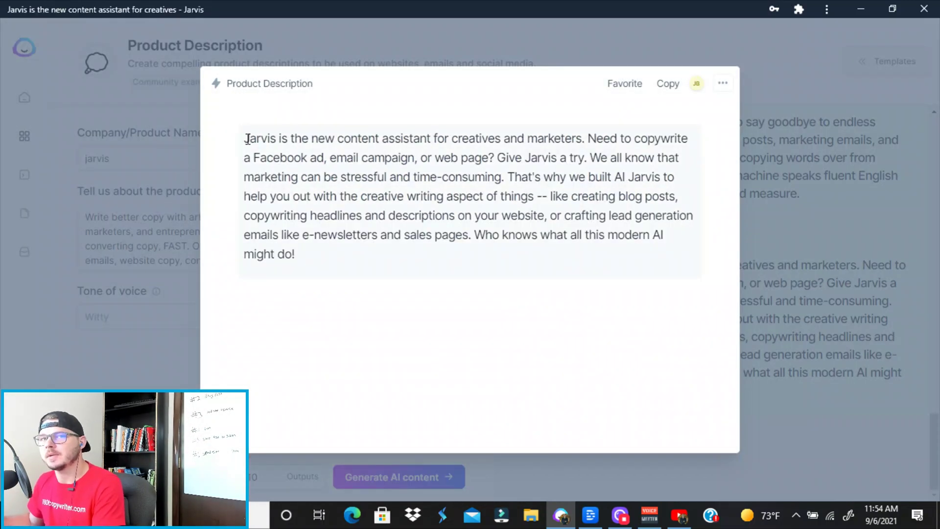
pyautogui.moveTo(245, 139); pyautogui.dragTo(404, 256)
pyautogui.hotkey('ctrl', 'c')
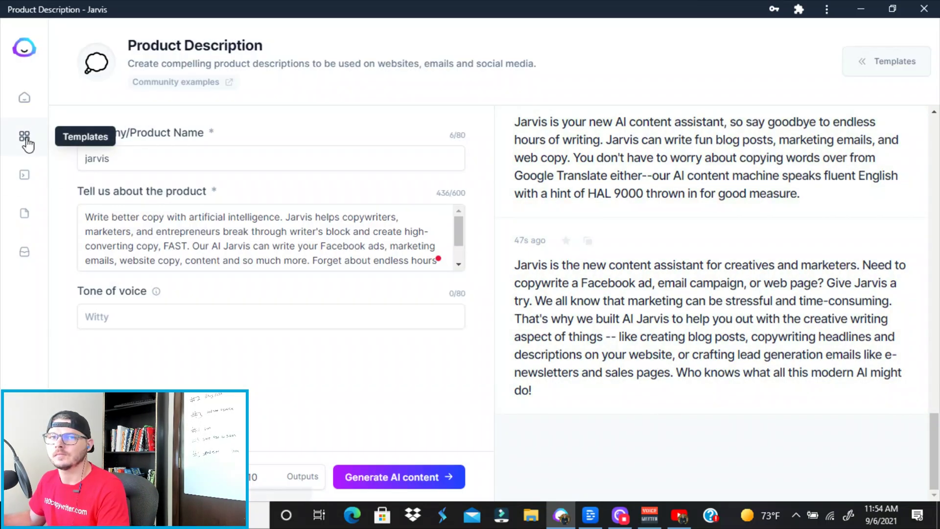
pyautogui.click(26, 142)
# Paste the Jarvis description into a blank Long-form document and show templates beside it.
pyautogui.click(297, 282)
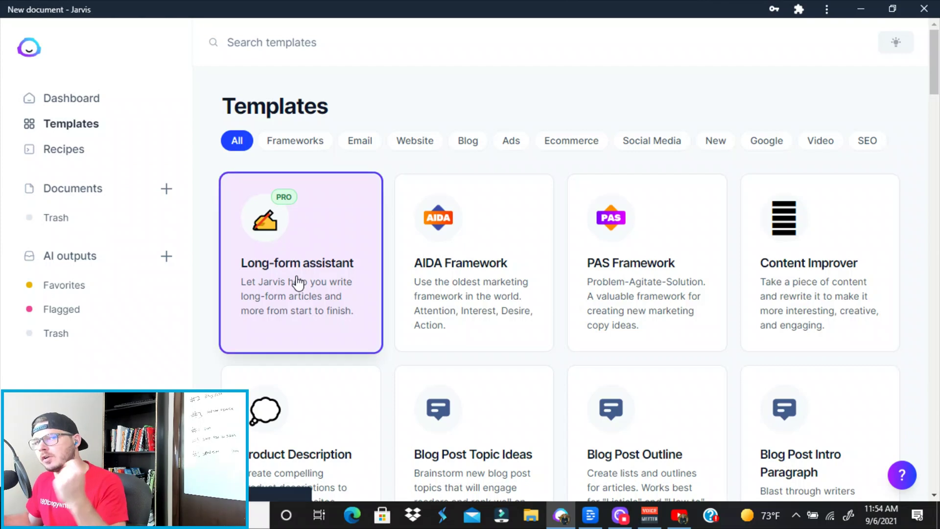
pyautogui.click(375, 203)
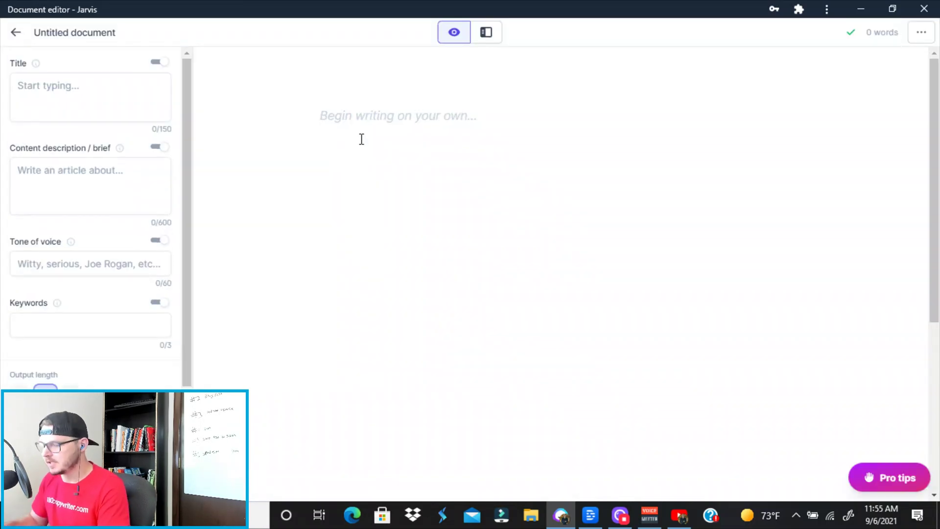
pyautogui.hotkey('ctrl', 'v')
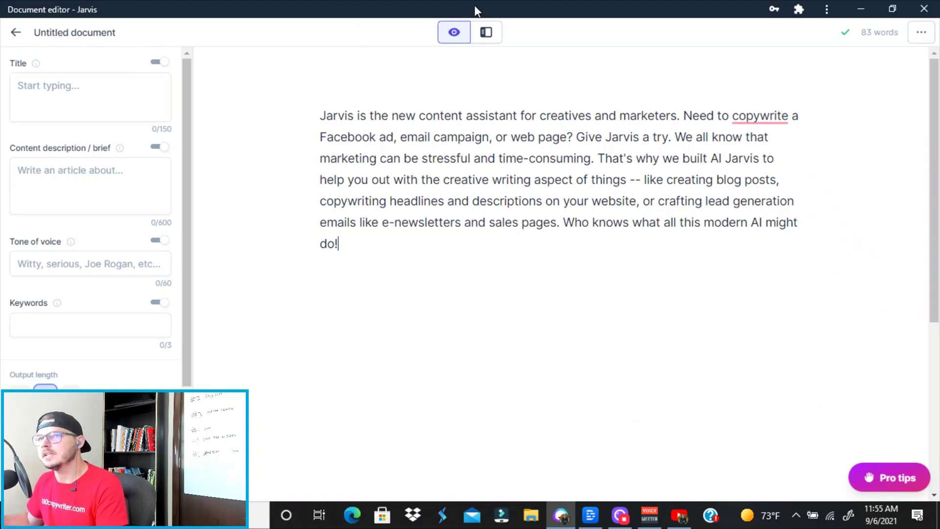
pyautogui.click(485, 32)
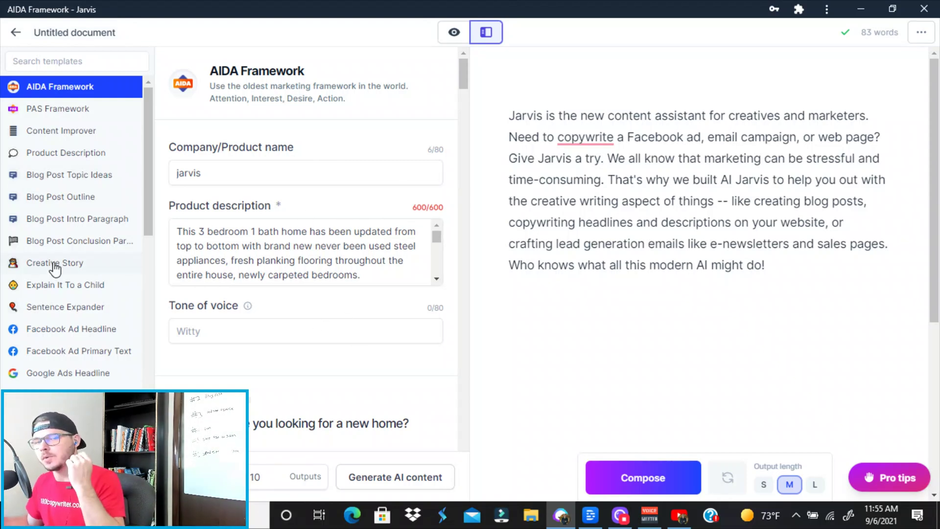
pyautogui.scroll(-1, 140, 325)
pyautogui.scroll(-3, 140, 325)
pyautogui.scroll(-2, 178, 311)
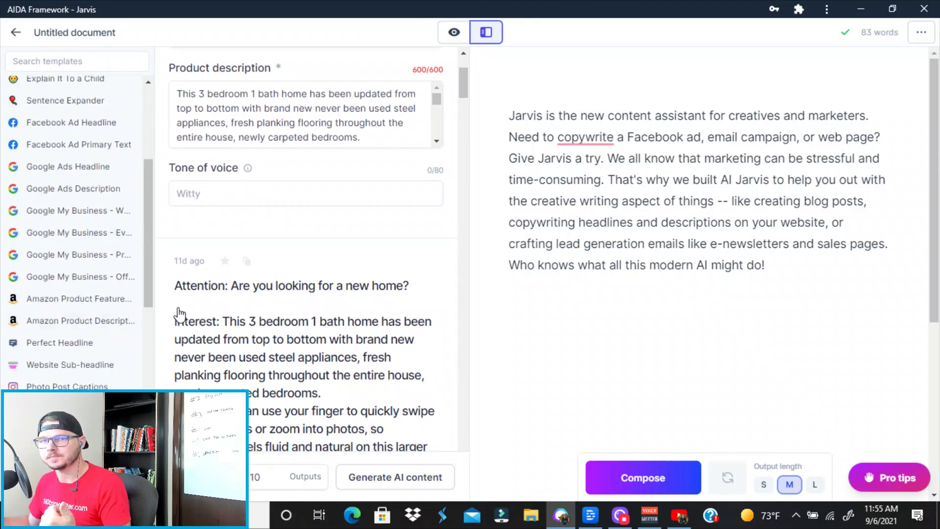
pyautogui.scroll(2, 216, 301)
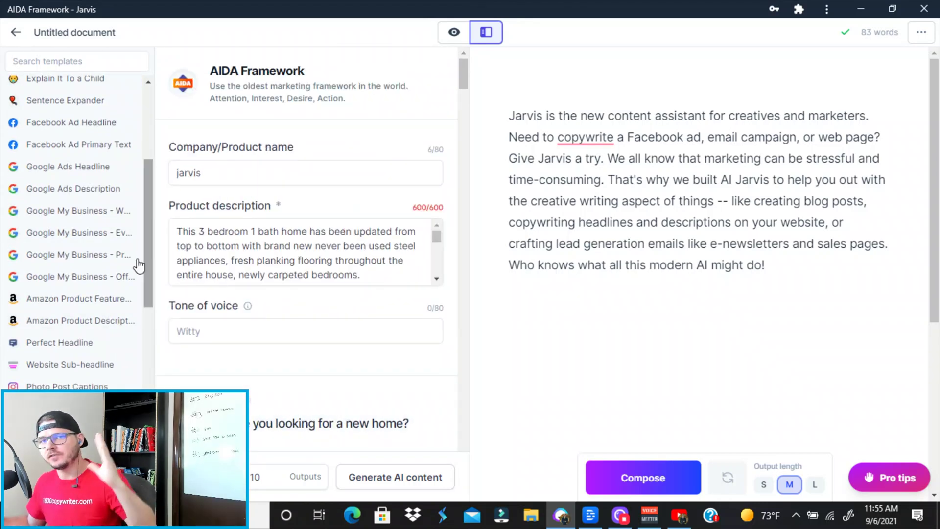
pyautogui.scroll(-3, 128, 273)
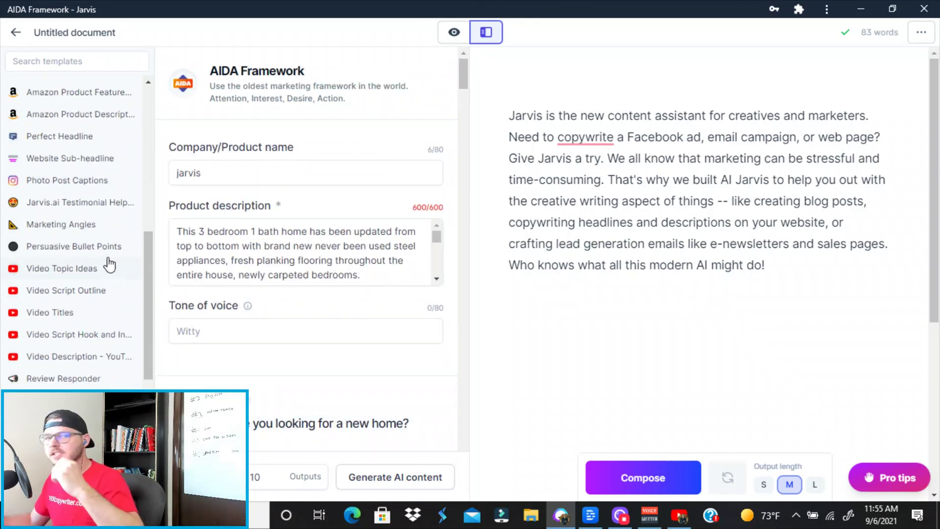
pyautogui.scroll(-4, 51, 315)
pyautogui.scroll(-1, 85, 333)
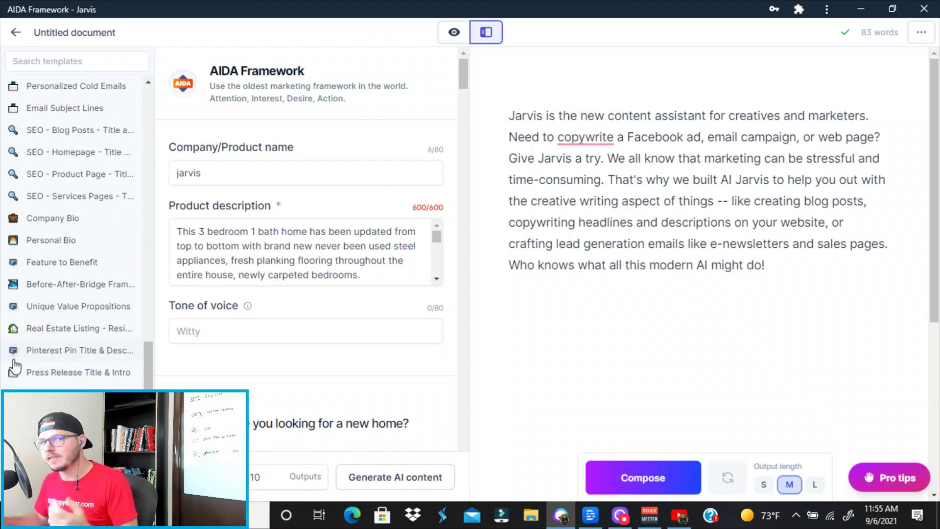
pyautogui.scroll(3, 14, 364)
# Load the Marketing Angles template for jarvis beside the document.
pyautogui.click(13, 362)
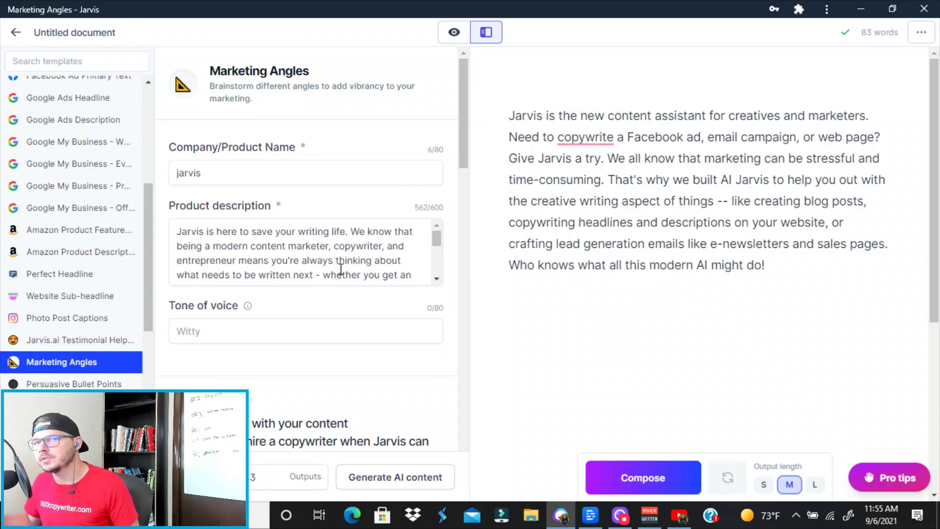
pyautogui.scroll(-5, 340, 267)
pyautogui.scroll(4, 269, 279)
pyautogui.scroll(1, 273, 272)
pyautogui.scroll(5, 271, 252)
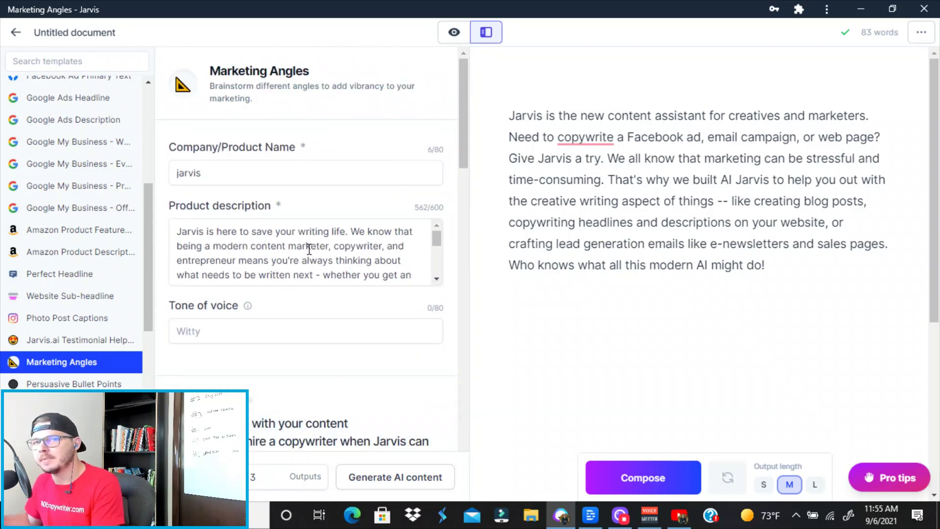
pyautogui.scroll(-1, 289, 357)
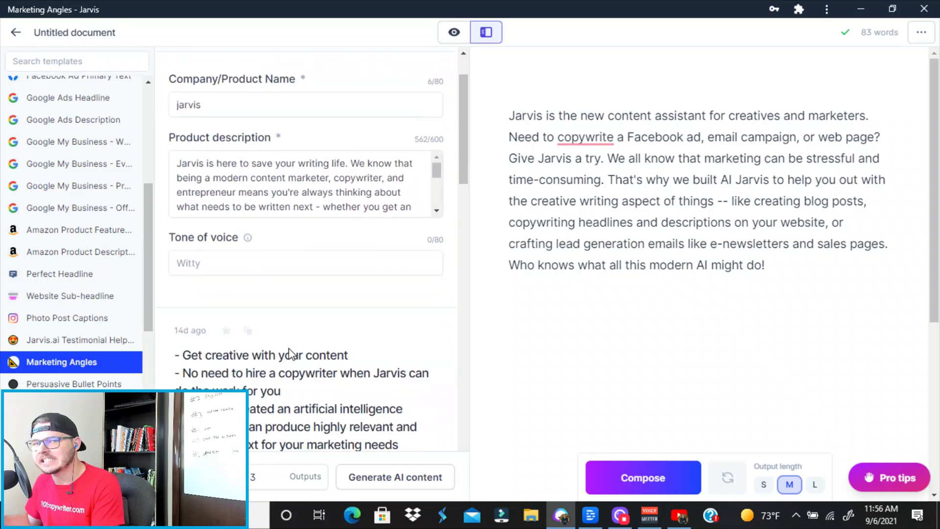
pyautogui.scroll(-4, 290, 357)
pyautogui.scroll(3, 201, 233)
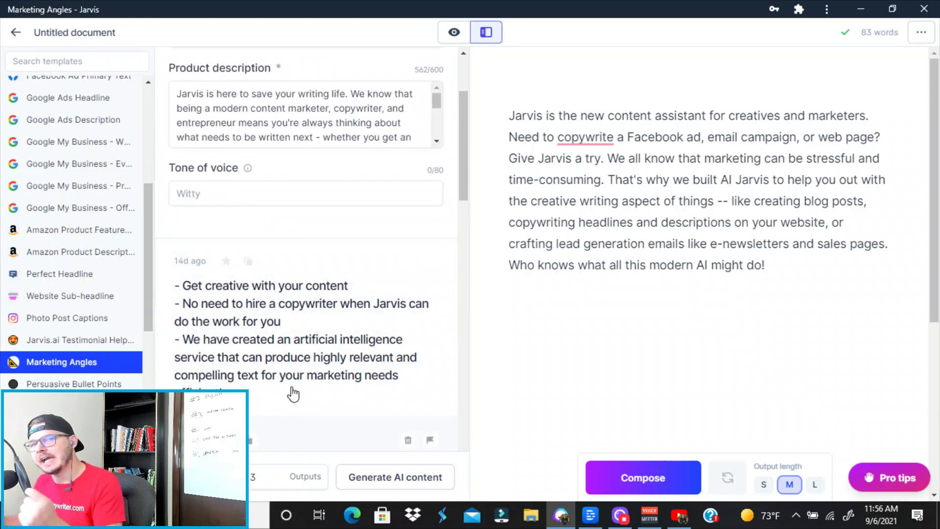
pyautogui.scroll(2, 292, 394)
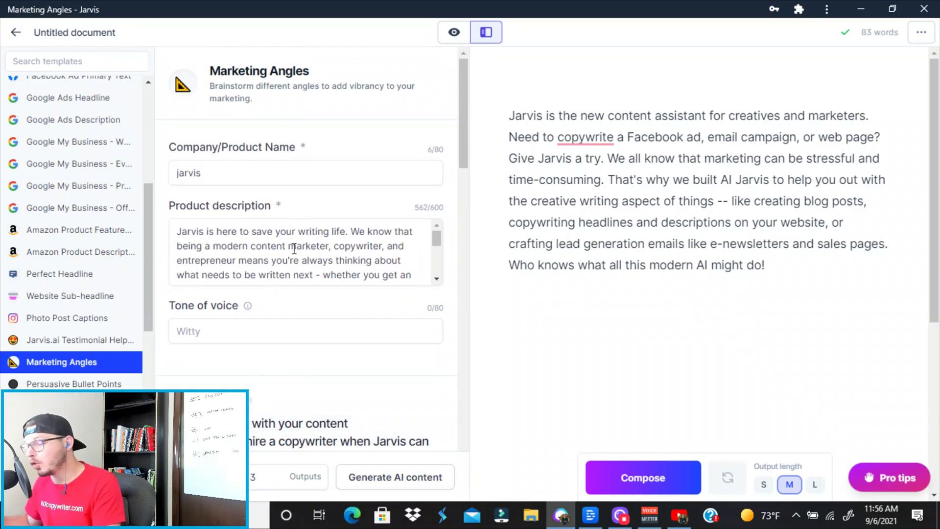
# Generate marketing angles for jarvis and paste the first bullet list into the document.
pyautogui.click(424, 485)
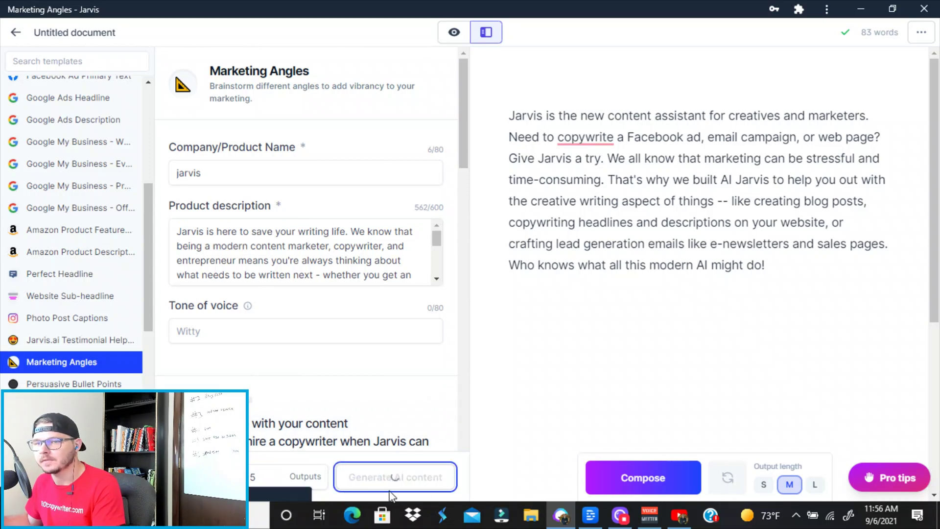
pyautogui.scroll(-3, 198, 251)
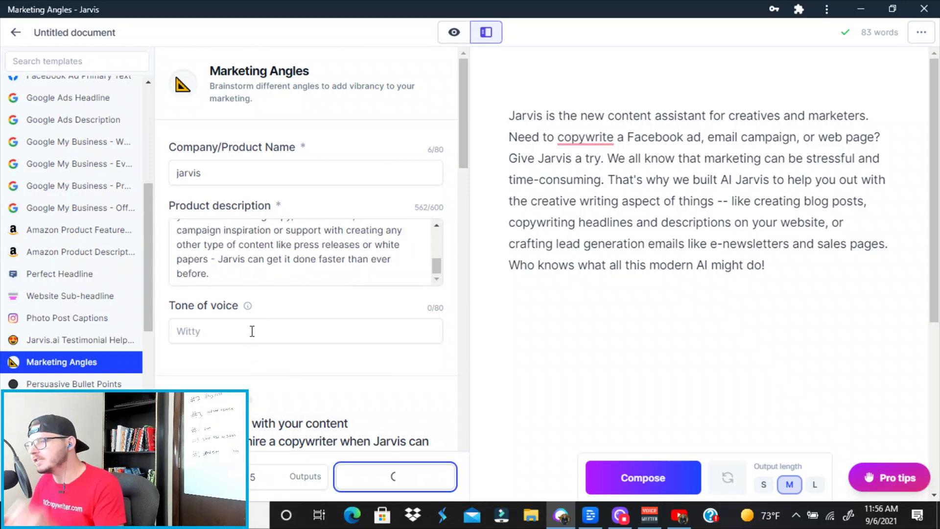
pyautogui.scroll(-2, 278, 344)
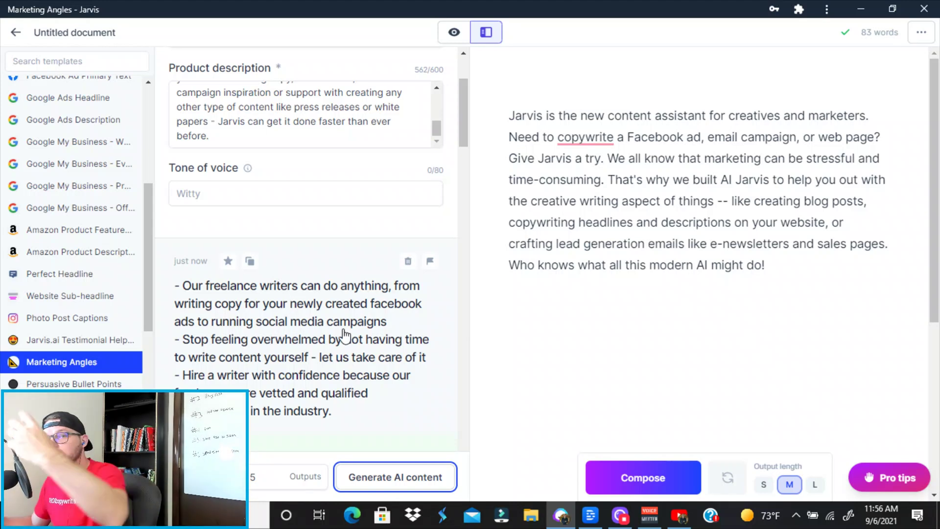
pyautogui.scroll(-5, 310, 315)
pyautogui.scroll(-1, 309, 301)
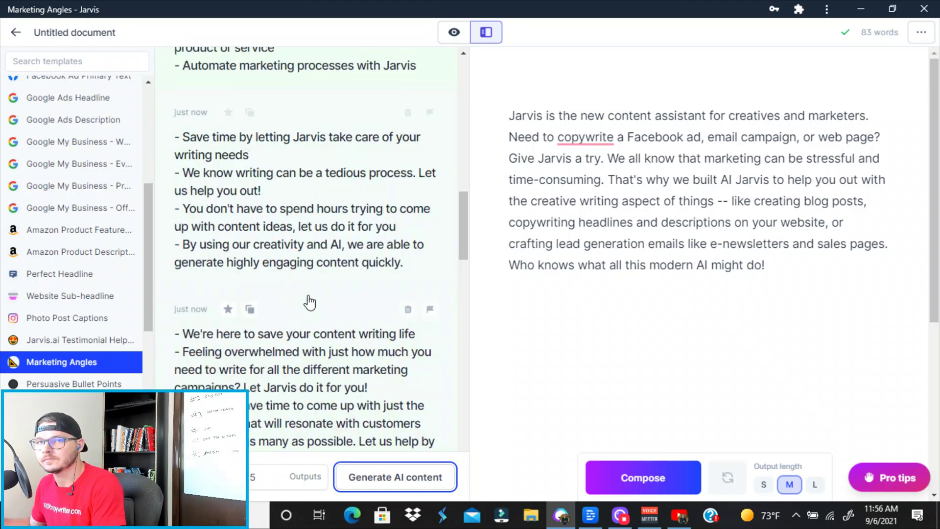
pyautogui.click(259, 242)
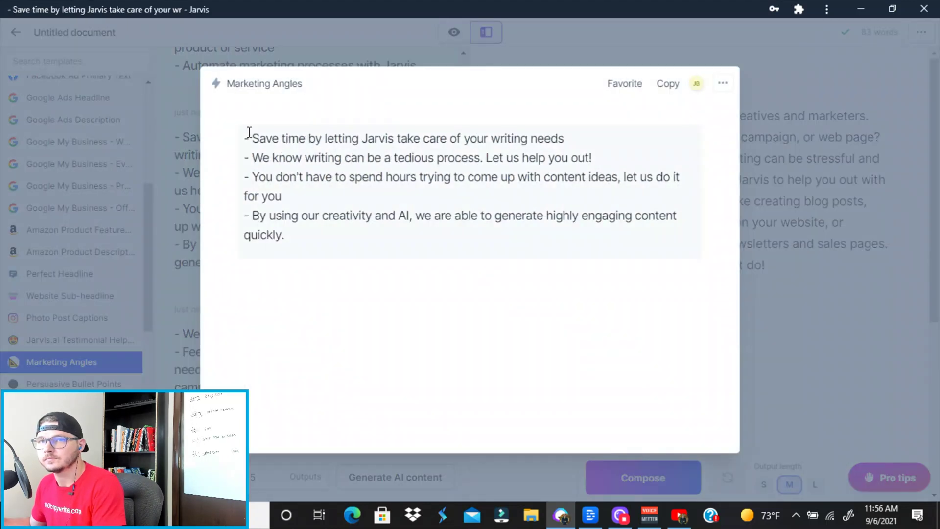
pyautogui.moveTo(248, 132); pyautogui.dragTo(277, 247)
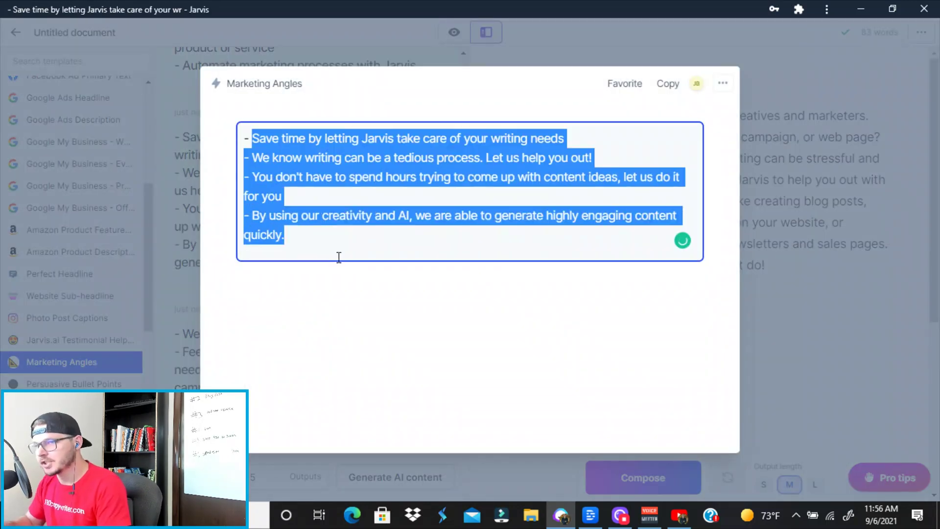
pyautogui.click(849, 346)
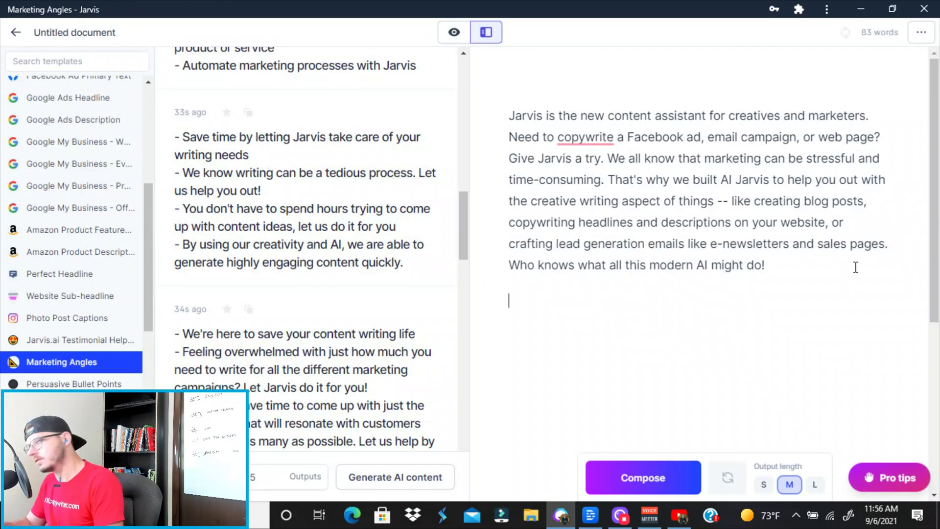
pyautogui.hotkey('ctrl', 'v')
pyautogui.scroll(-3, 394, 385)
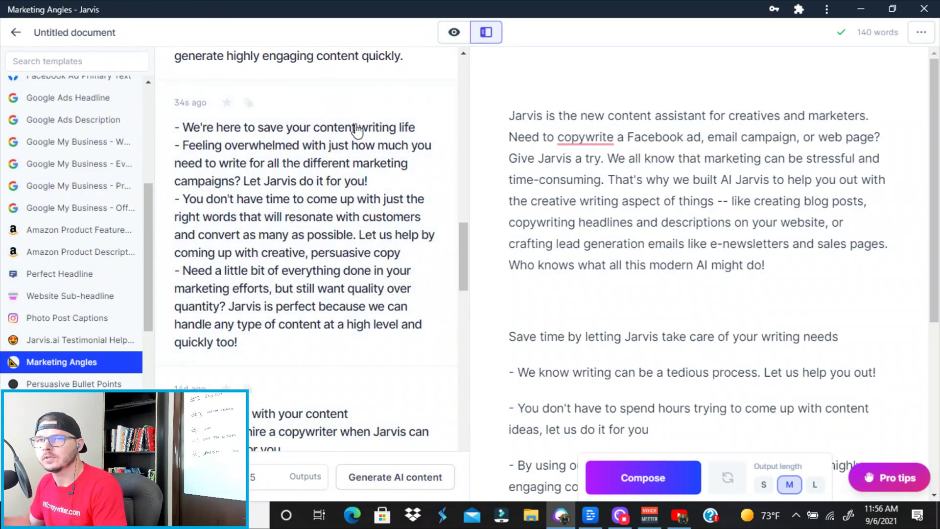
pyautogui.scroll(-2, 330, 234)
# Paste the 'Get creative with your content' angles as the second bullet list.
pyautogui.click(331, 345)
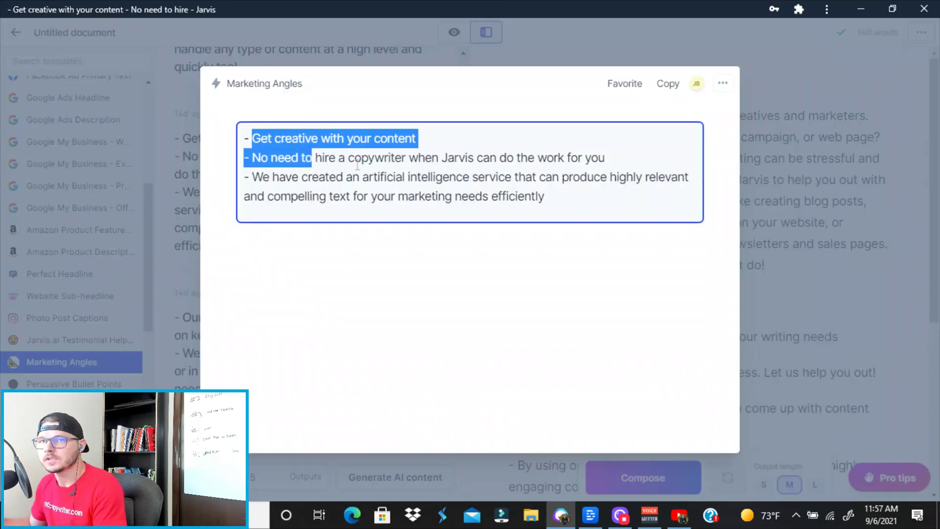
pyautogui.click(900, 282)
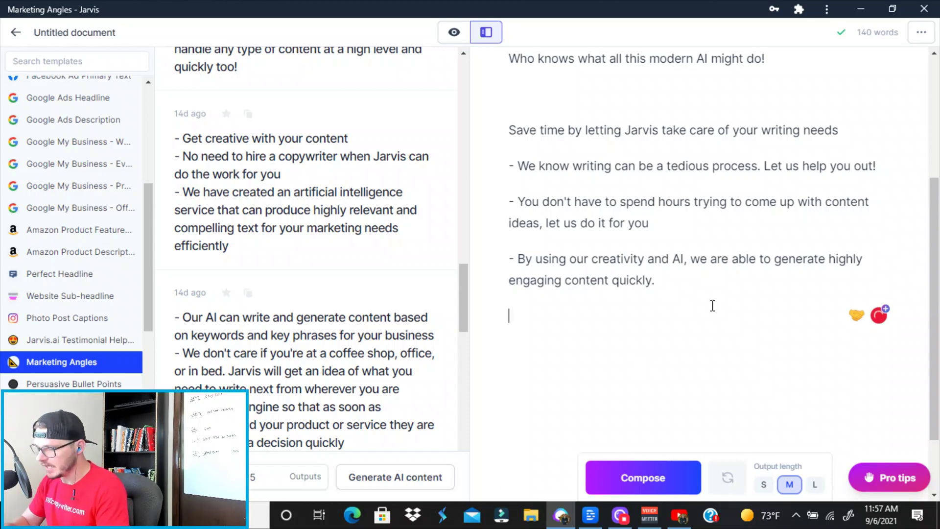
pyautogui.write('Get creative with your content - No need to hire a copywriter when Jarvis can do the work for you - We have created an artificial intelligence service that can produce highly relevant and compelling text for your marketing needs efficiently')
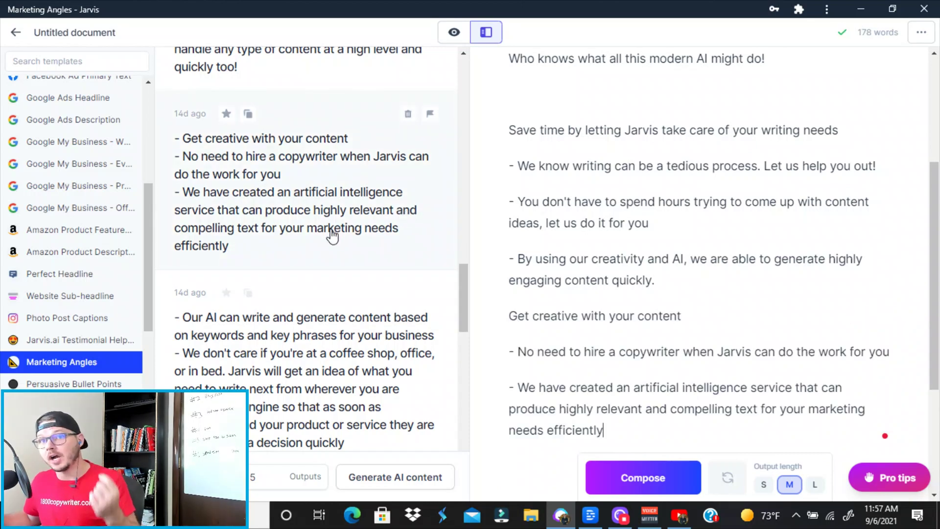
pyautogui.scroll(-2, 330, 237)
pyautogui.scroll(10, 311, 251)
pyautogui.scroll(3, 565, 262)
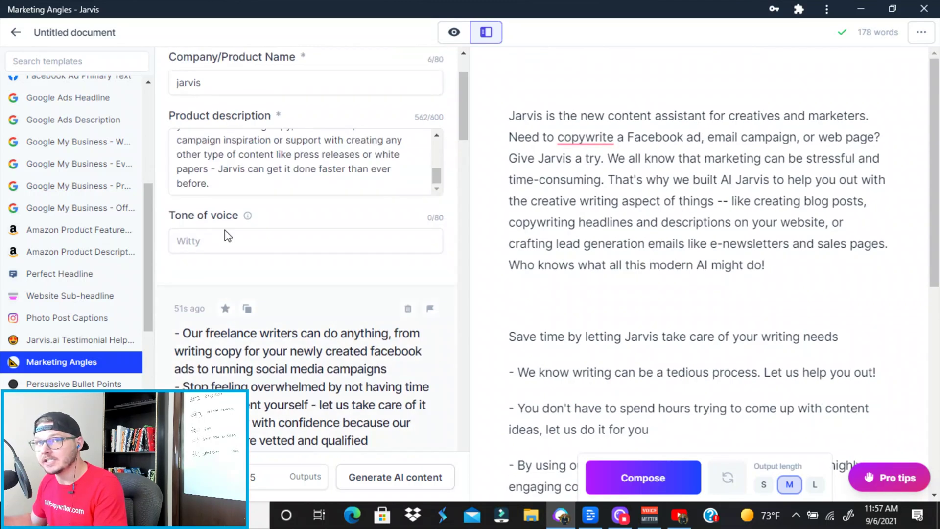
pyautogui.scroll(3, 225, 235)
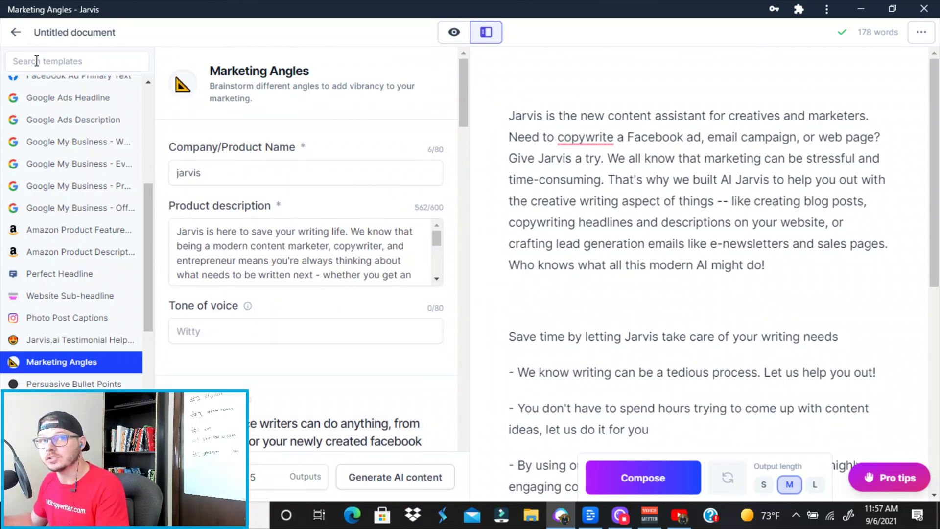
pyautogui.scroll(4, 69, 187)
# Replace the AIDA Framework product description with the intro paragraph, then start the tone field.
pyautogui.click(63, 89)
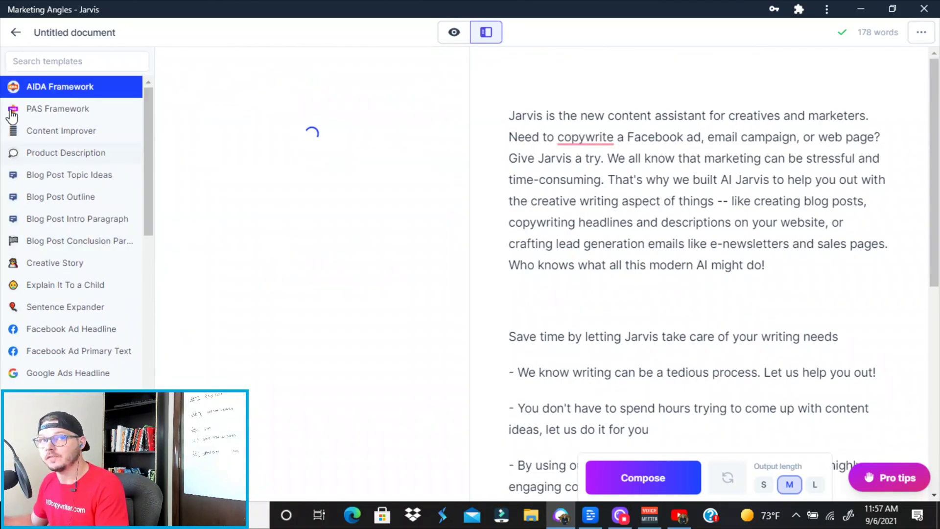
pyautogui.moveTo(364, 276); pyautogui.dragTo(175, 230)
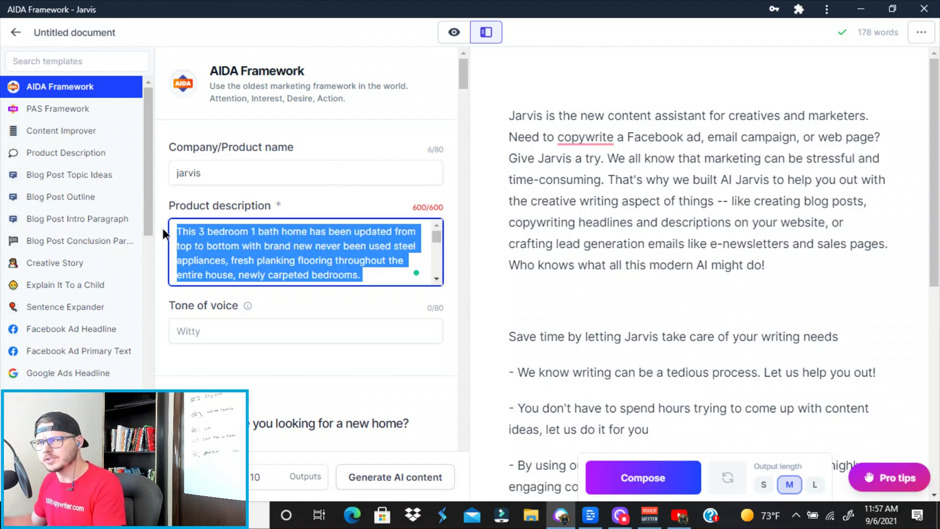
pyautogui.press('BackSpace')
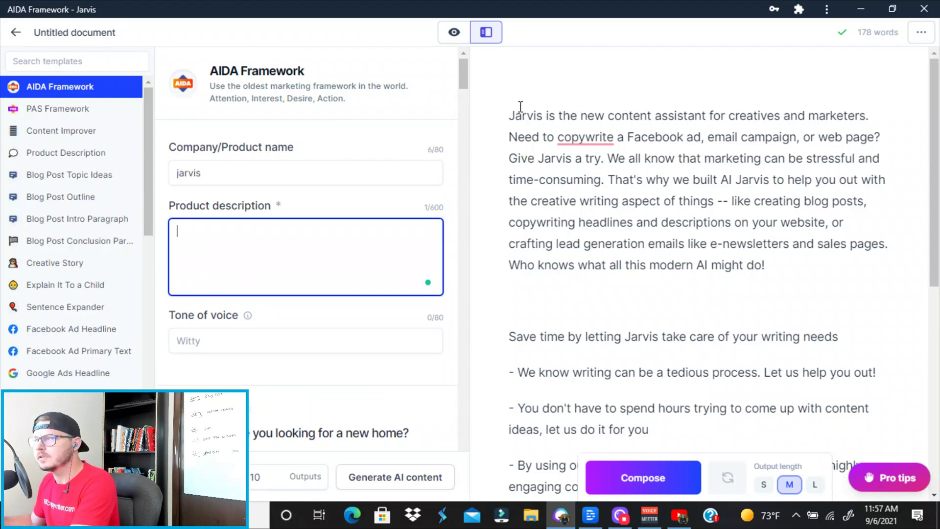
pyautogui.moveTo(513, 117); pyautogui.dragTo(808, 268)
pyautogui.hotkey('ctrl', 'c')
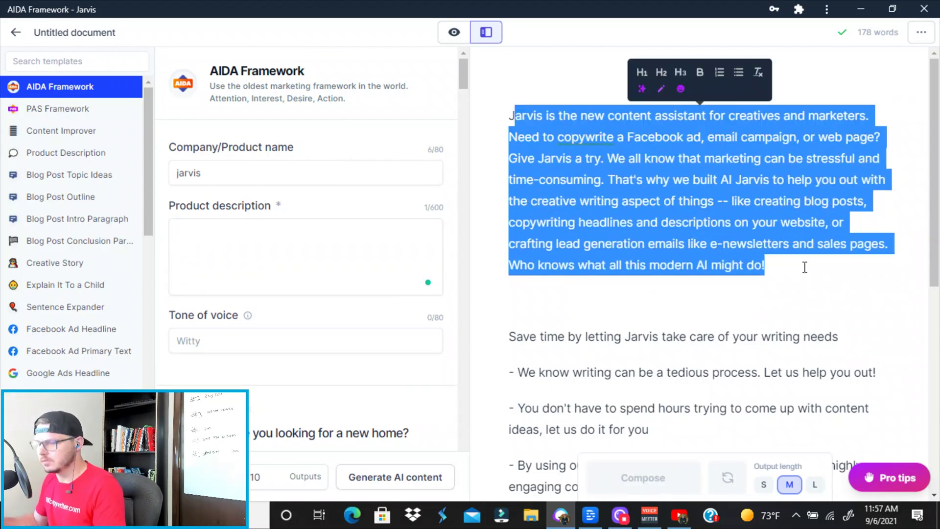
pyautogui.click(228, 250)
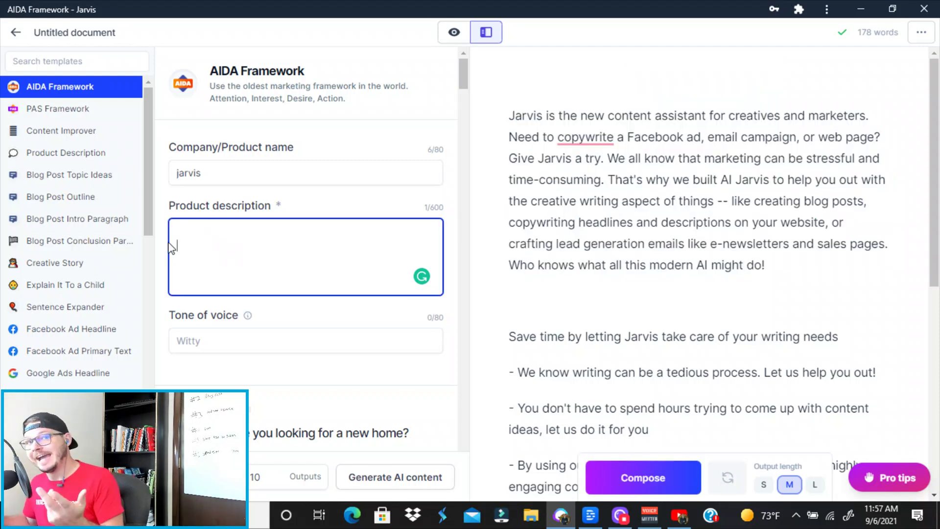
pyautogui.hotkey('ctrl', 'v')
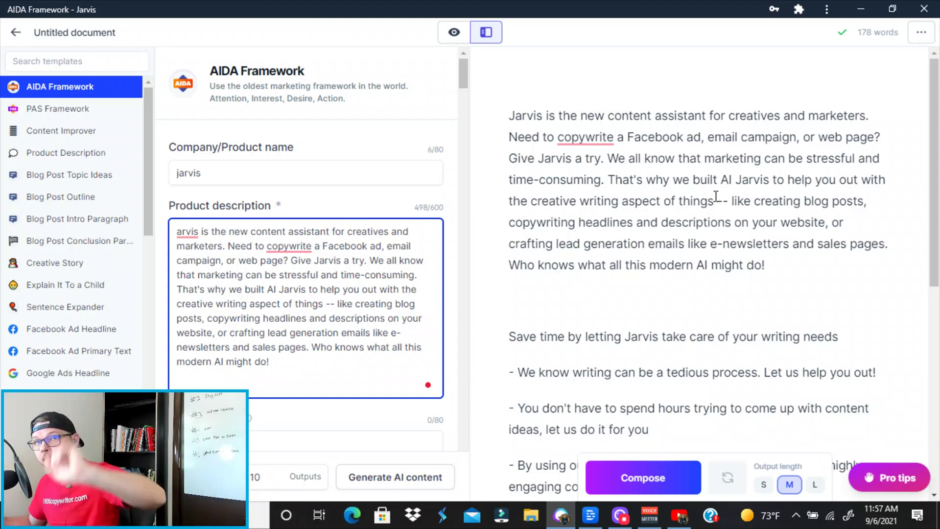
pyautogui.scroll(-1, 358, 356)
pyautogui.scroll(-4, 168, 283)
pyautogui.scroll(2, 303, 263)
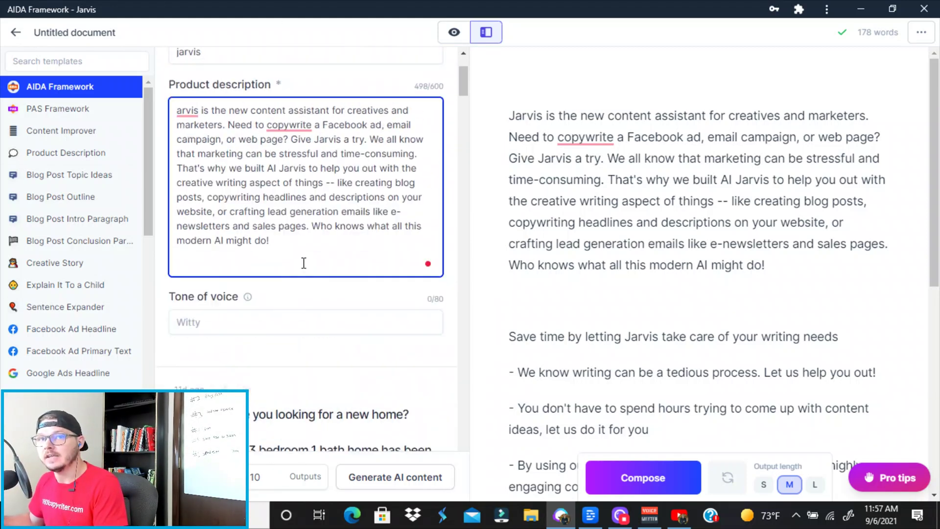
pyautogui.scroll(2, 303, 263)
pyautogui.scroll(-1, 250, 323)
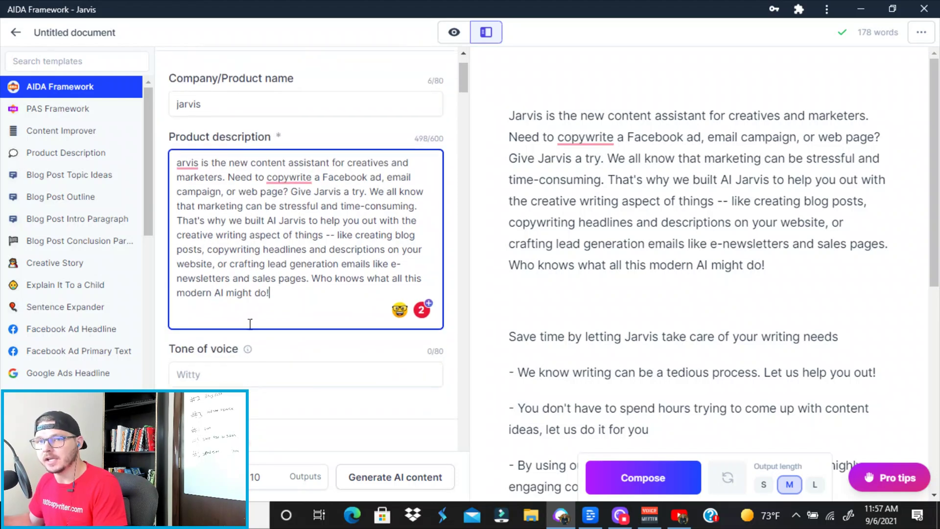
pyautogui.click(239, 368)
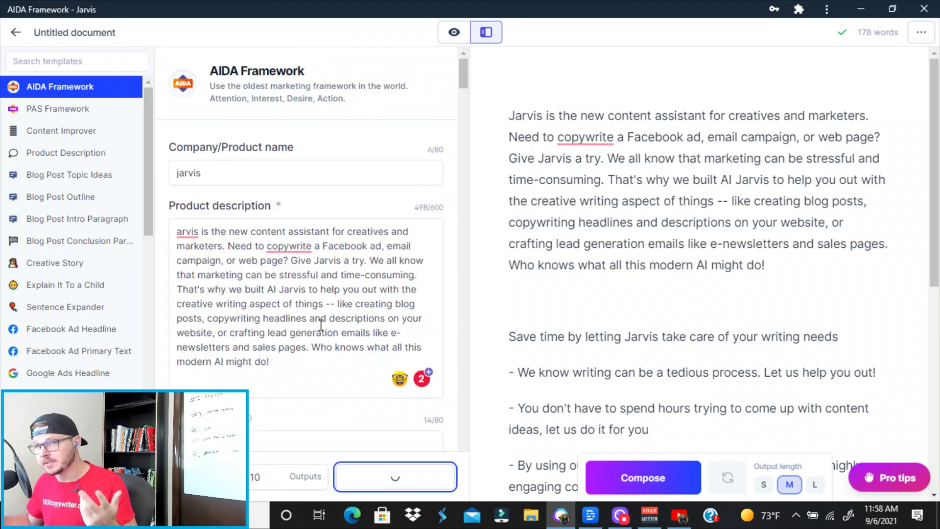
pyautogui.scroll(-4, 348, 347)
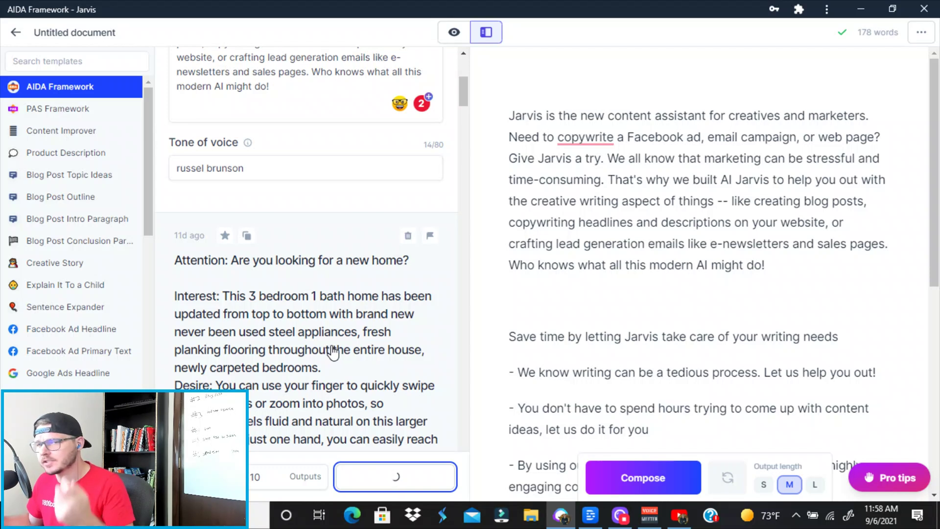
pyautogui.scroll(-1, 206, 252)
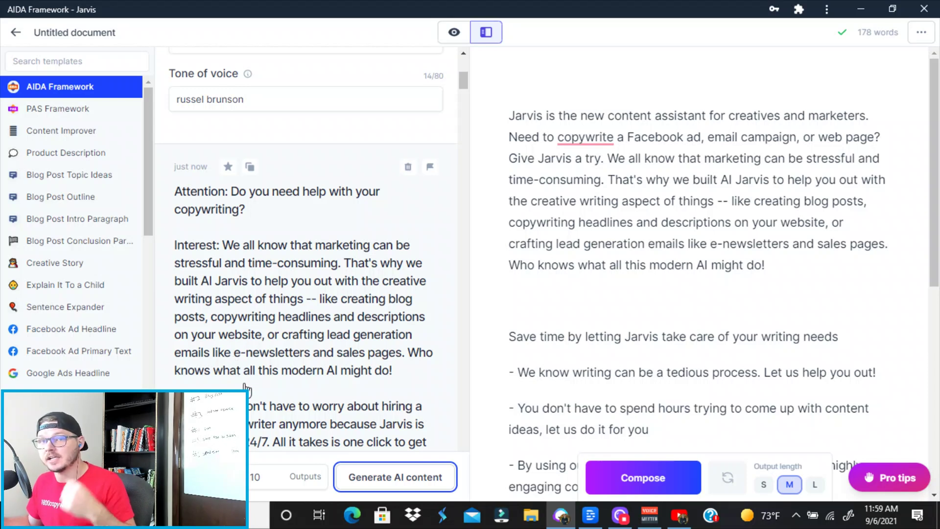
pyautogui.scroll(-4, 242, 380)
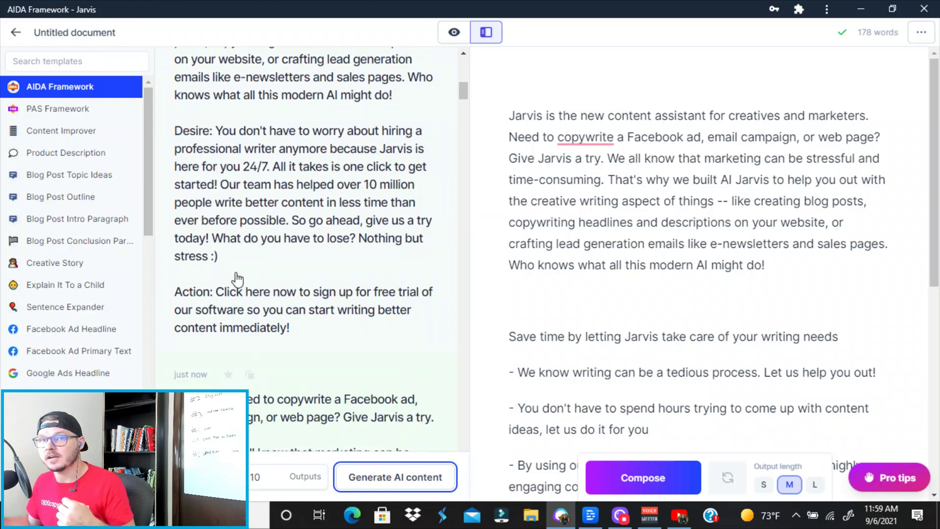
pyautogui.scroll(2, 269, 335)
pyautogui.scroll(3, 220, 281)
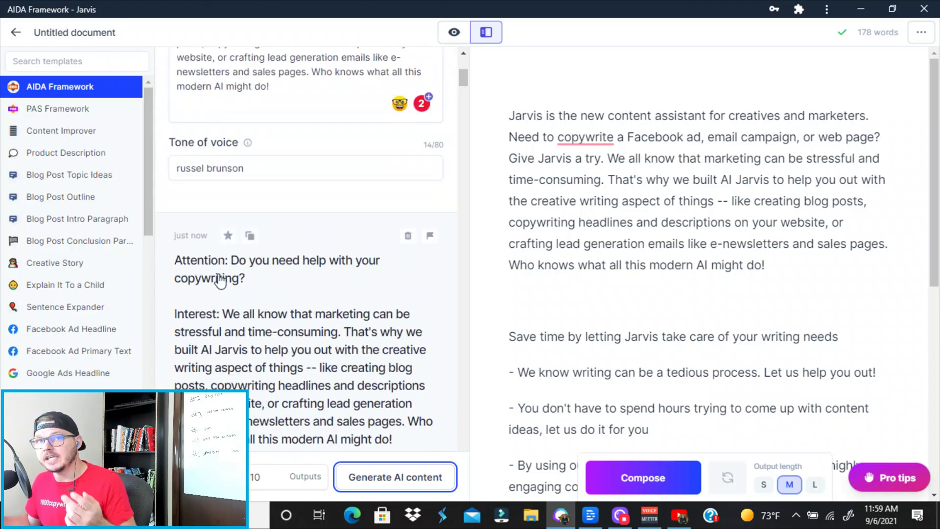
# Paste the first new AIDA output as a new paragraph at the document's end.
pyautogui.click(183, 282)
pyautogui.hotkey('ctrl', 'a')
pyautogui.hotkey('ctrl', 'c')
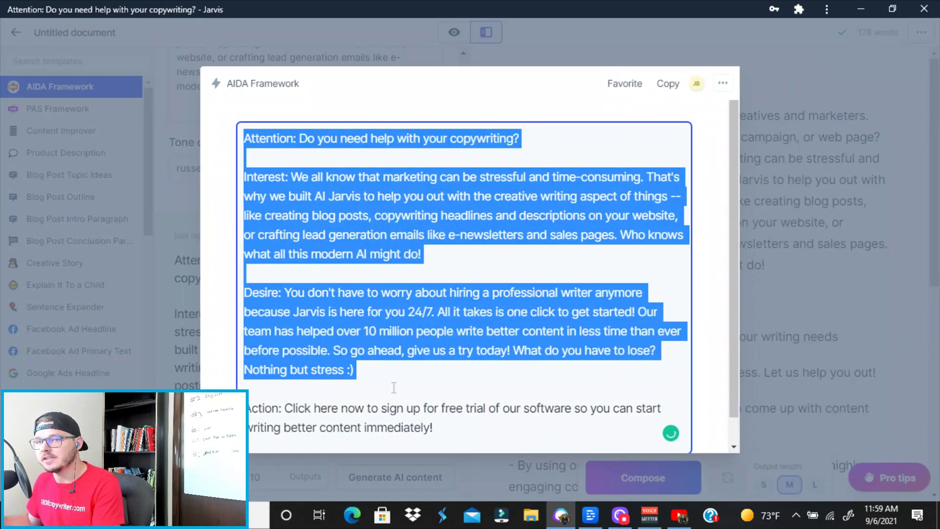
pyautogui.scroll(-1, 513, 422)
pyautogui.click(854, 344)
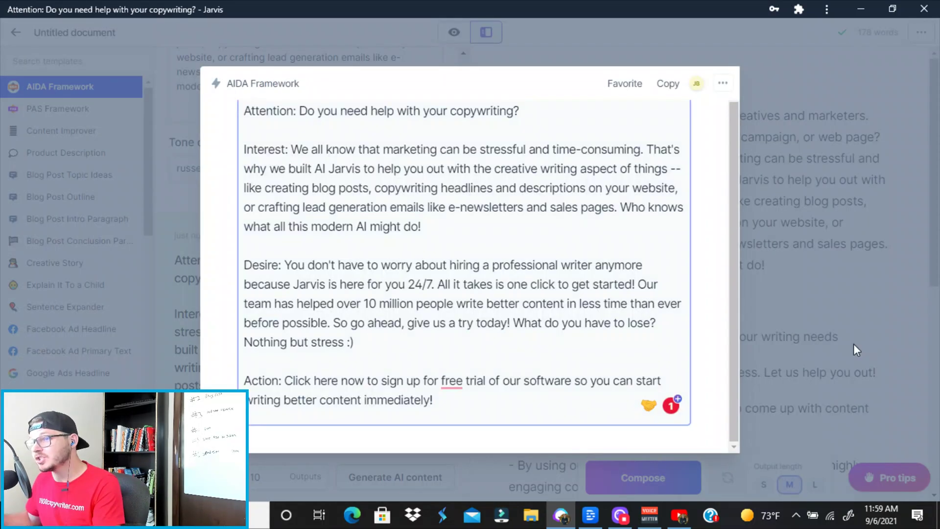
pyautogui.scroll(-5, 639, 246)
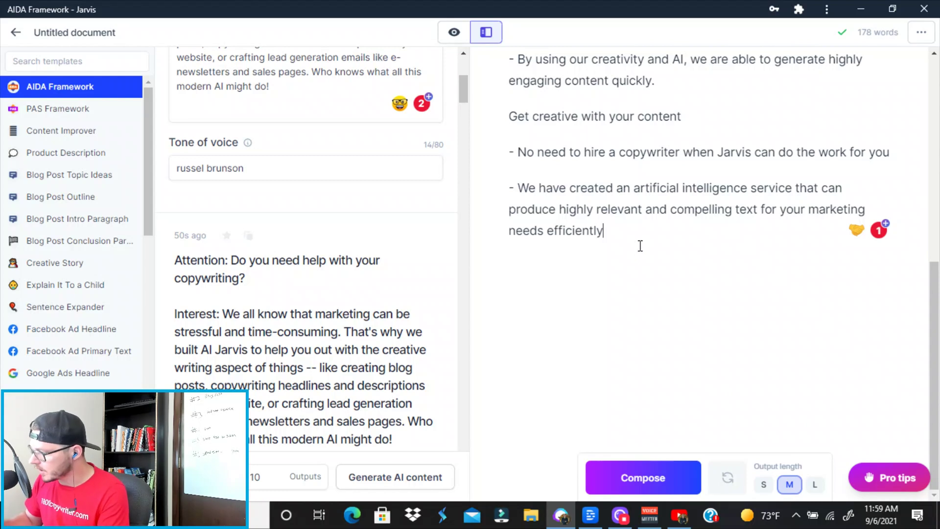
pyautogui.press('Return')
pyautogui.press('Return')
pyautogui.hotkey('ctrl', 'v')
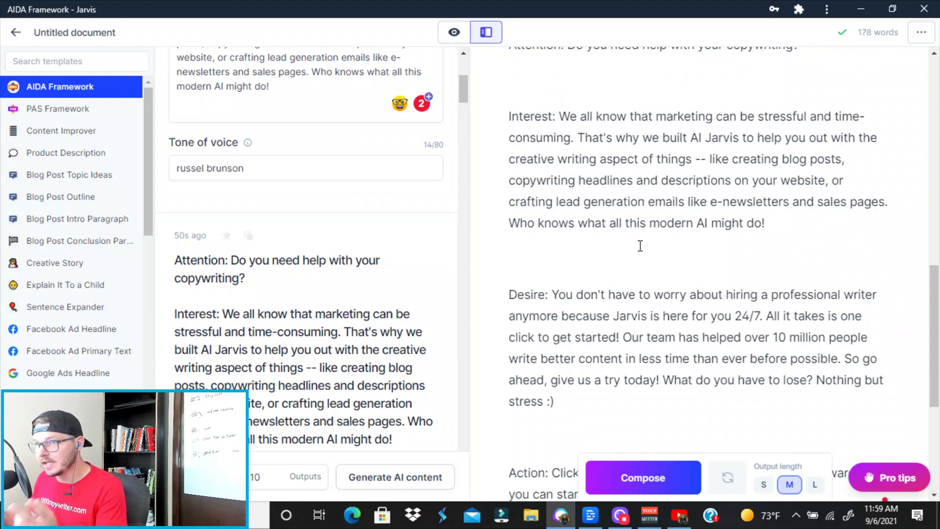
pyautogui.scroll(-3, 74, 221)
pyautogui.scroll(-5, 287, 305)
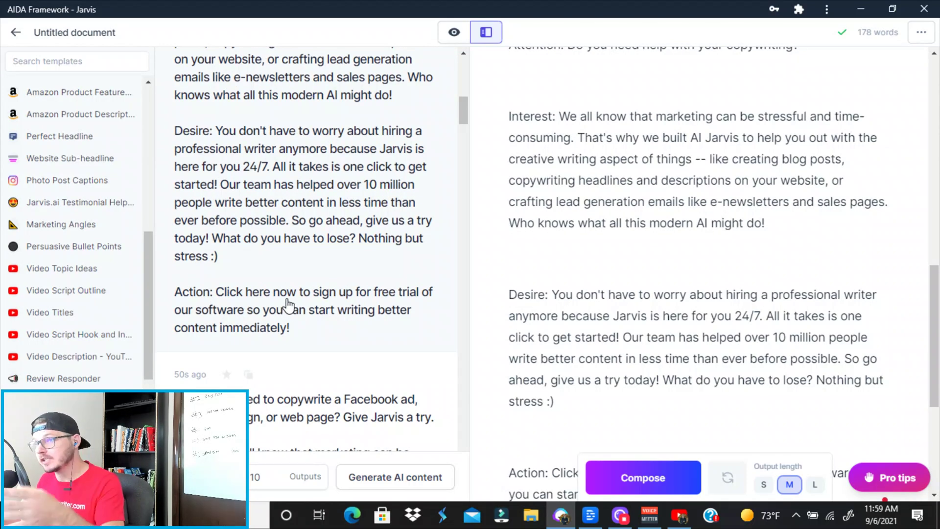
pyautogui.scroll(-2, 285, 304)
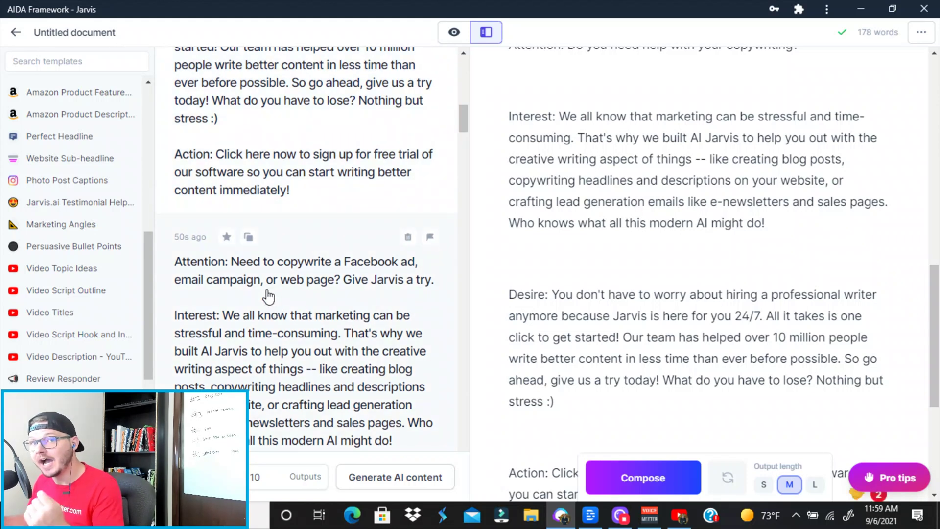
pyautogui.scroll(-1, 267, 296)
# Append the next AIDA output below the Action paragraph, after blank lines.
pyautogui.click(263, 303)
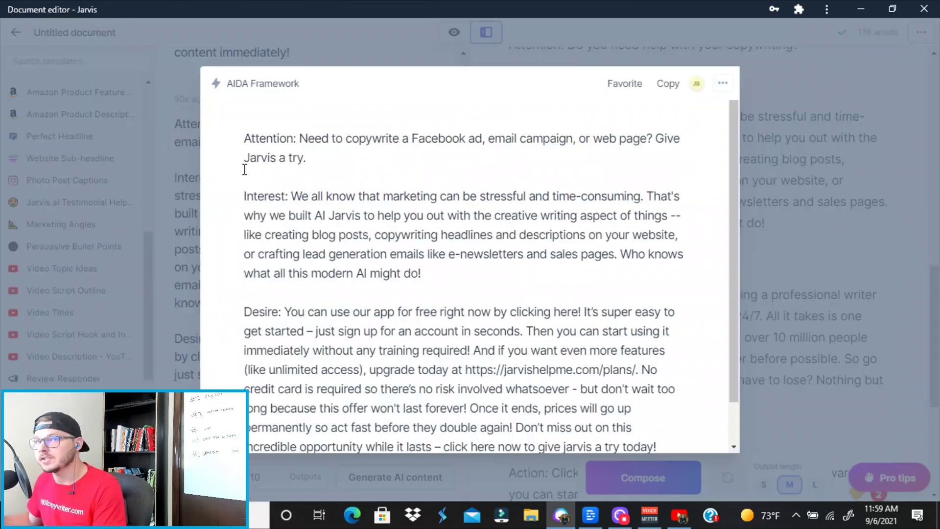
pyautogui.moveTo(244, 138); pyautogui.dragTo(671, 405)
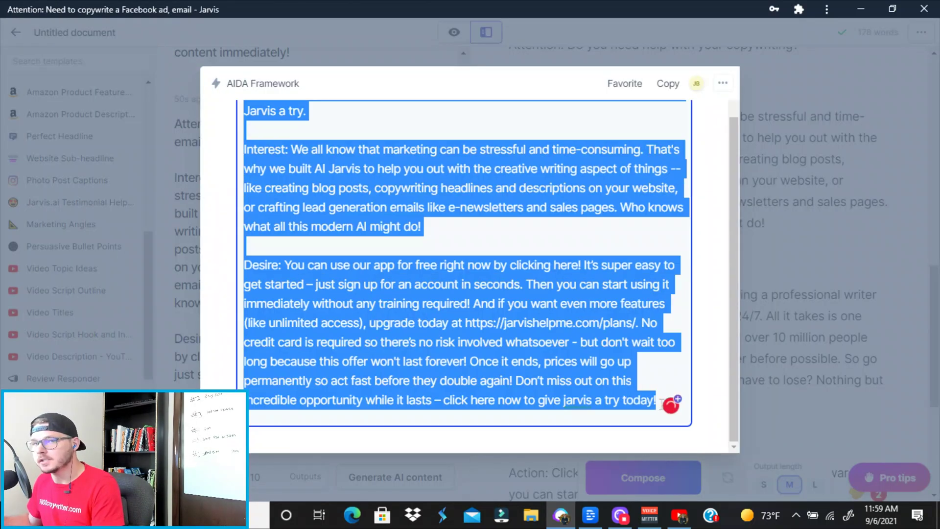
pyautogui.click(676, 411)
pyautogui.press('Escape')
pyautogui.scroll(-1, 681, 321)
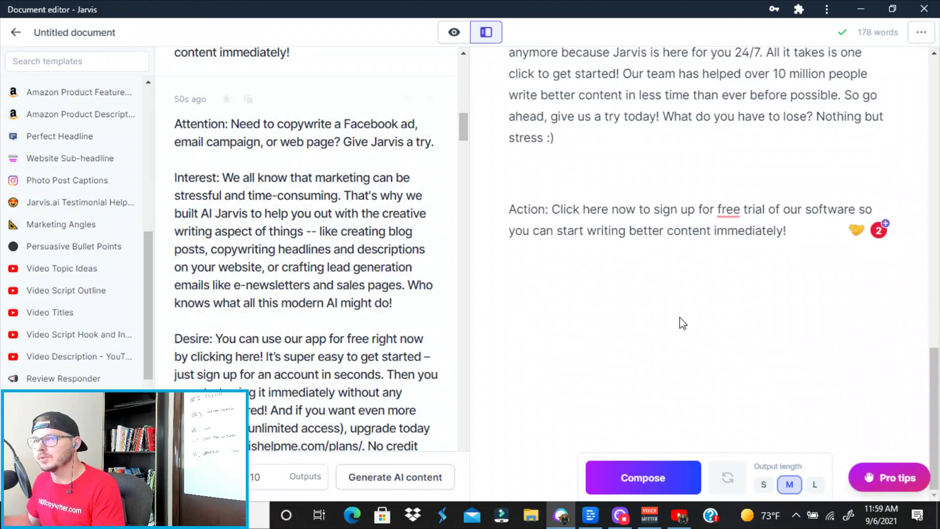
pyautogui.press('Return')
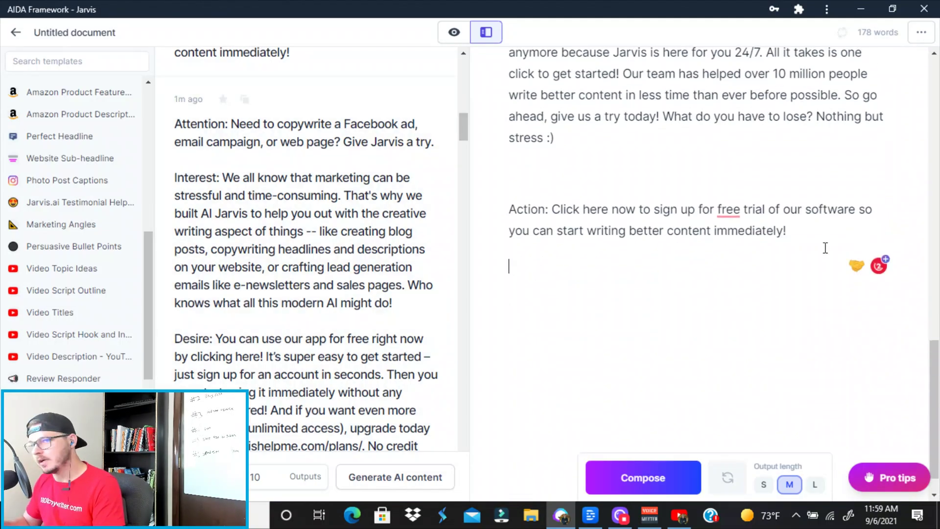
pyautogui.press('Return')
pyautogui.hotkey('ctrl', 'v')
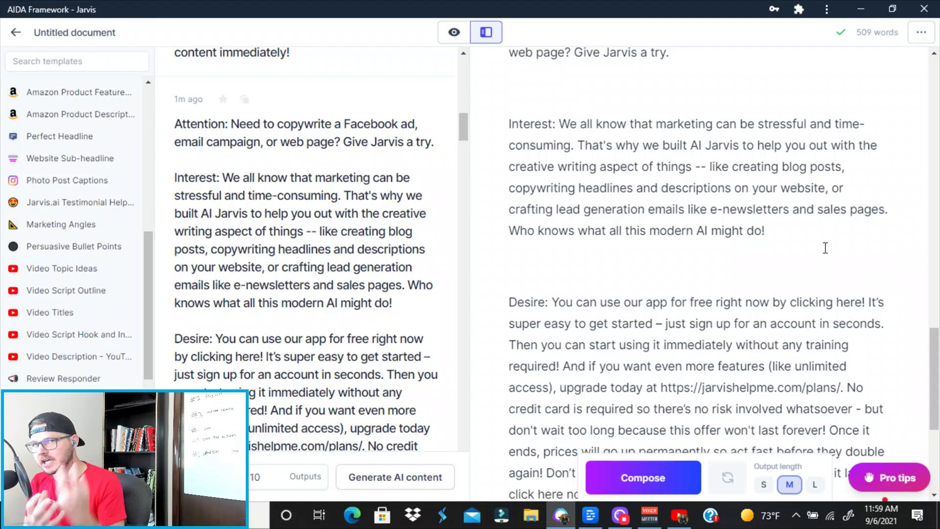
pyautogui.scroll(5, 311, 380)
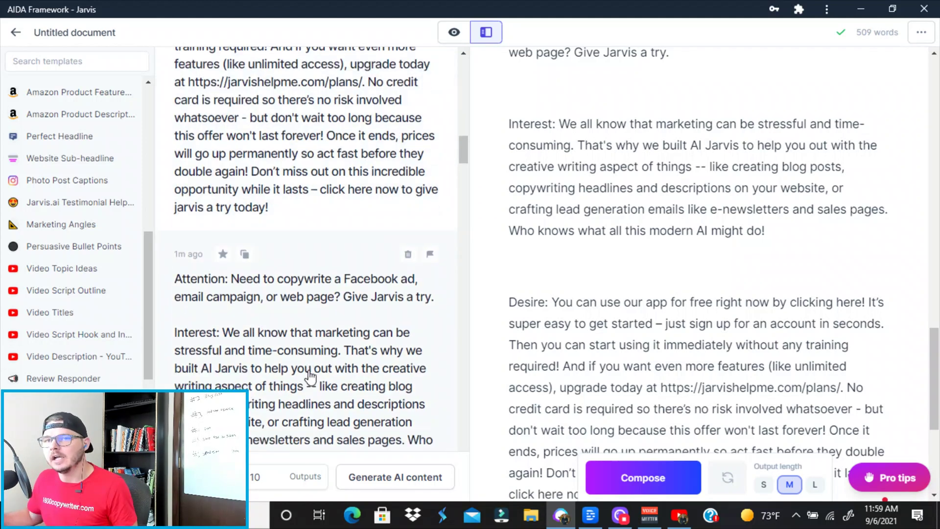
pyautogui.scroll(-1, 315, 383)
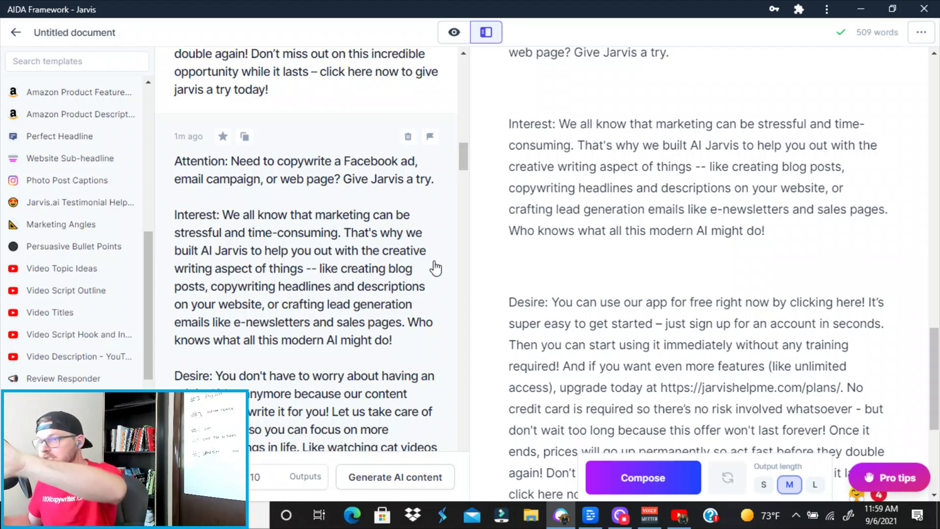
pyautogui.scroll(-2, 456, 287)
pyautogui.scroll(-3, 609, 317)
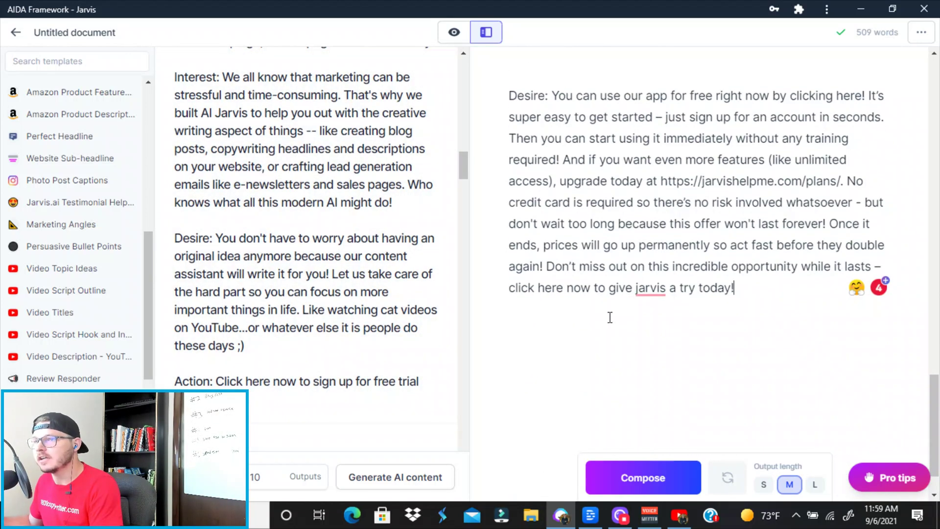
pyautogui.scroll(-3, 325, 306)
pyautogui.scroll(-5, 256, 290)
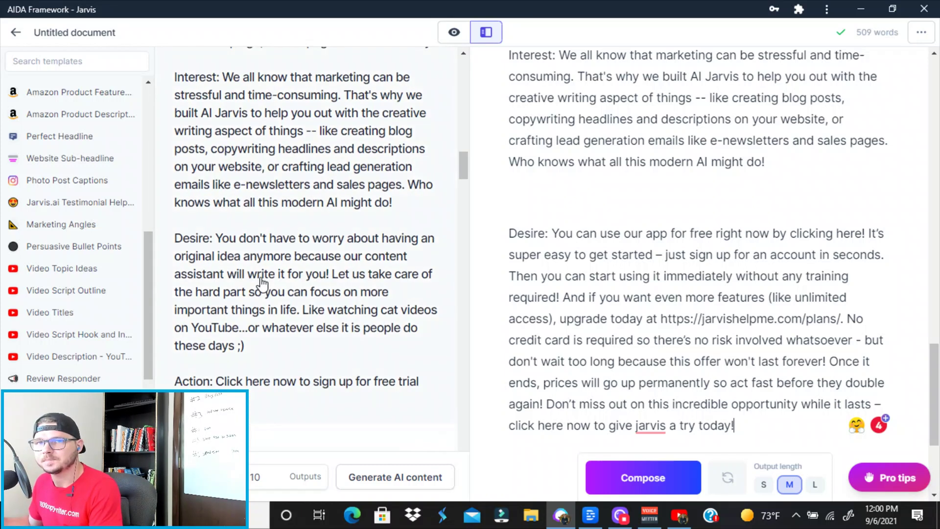
pyautogui.scroll(2, 262, 283)
pyautogui.scroll(-3, 772, 249)
pyautogui.click(772, 249)
pyautogui.hotkey('ctrl', 'v')
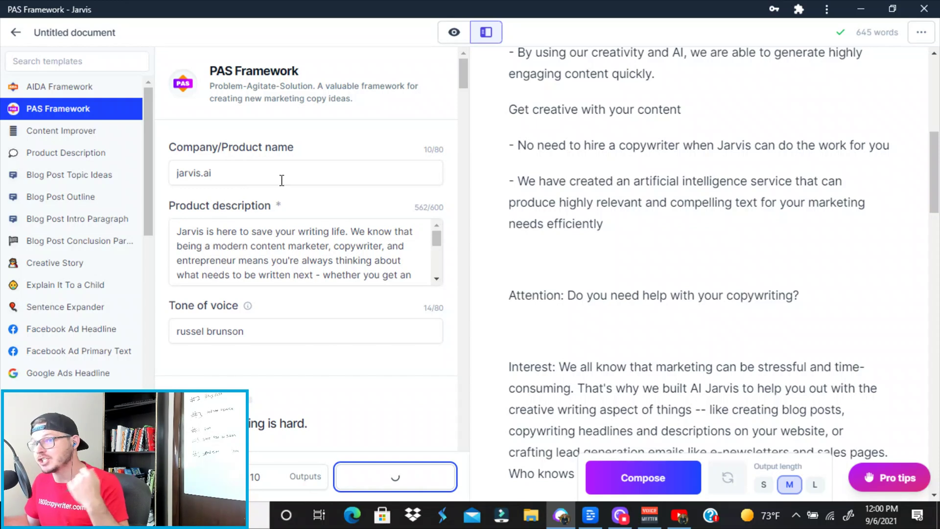
pyautogui.scroll(5, 569, 246)
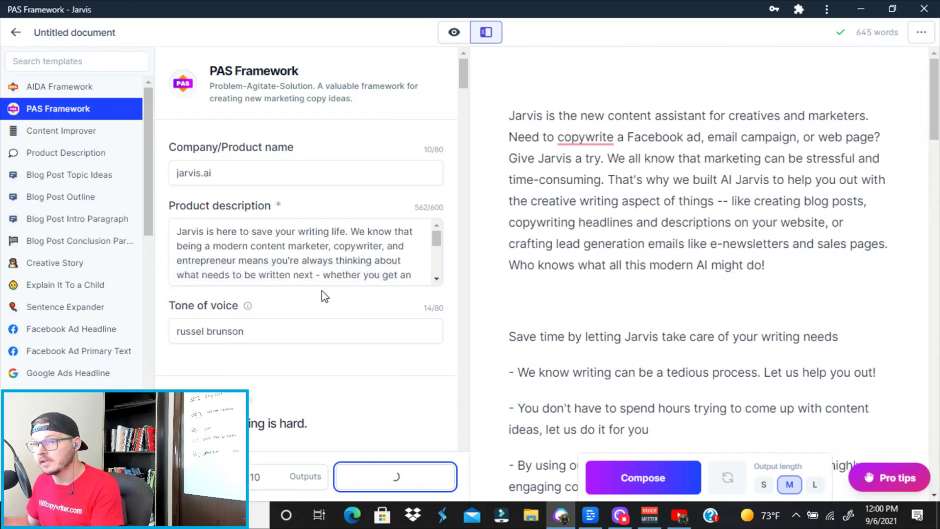
pyautogui.scroll(-3, 352, 374)
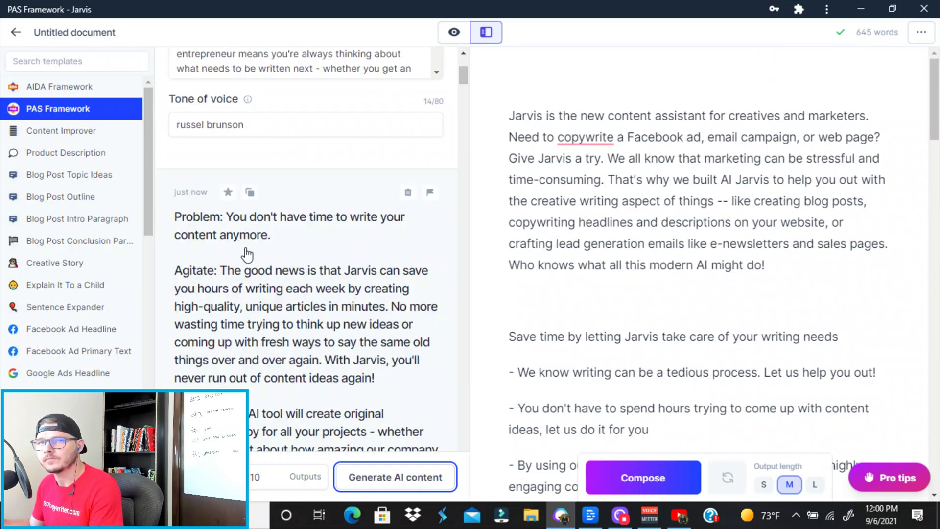
pyautogui.scroll(-3, 278, 283)
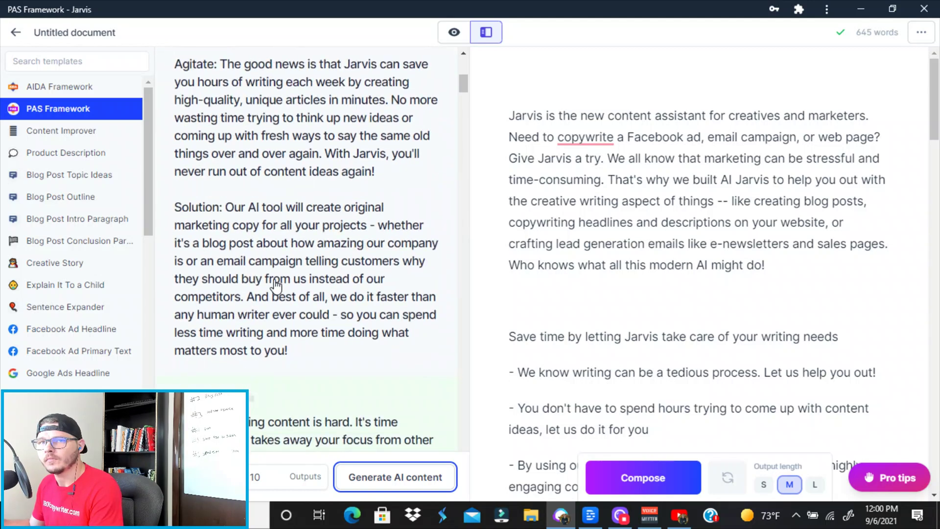
pyautogui.scroll(4, 278, 283)
# Copy the first PAS output and paste it after the document's last Action line.
pyautogui.click(185, 300)
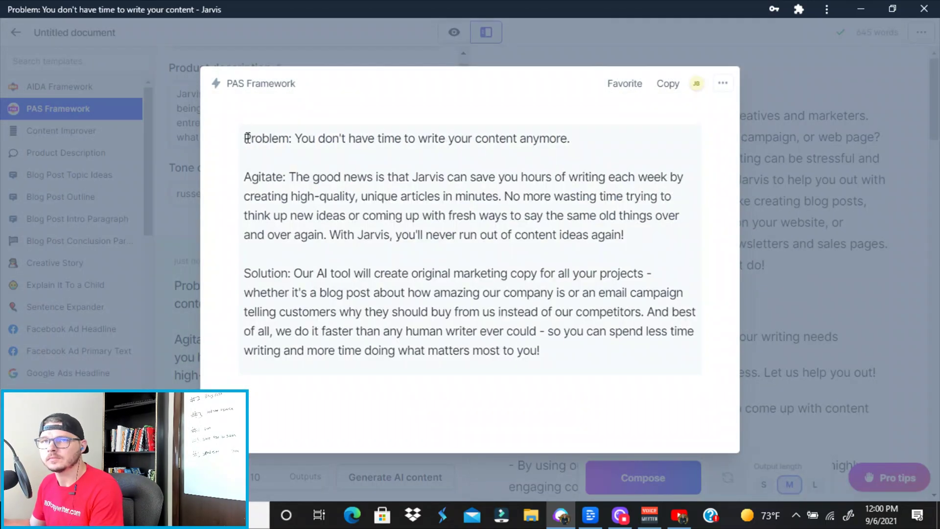
pyautogui.moveTo(246, 138); pyautogui.dragTo(614, 373)
pyautogui.hotkey('ctrl', 'c')
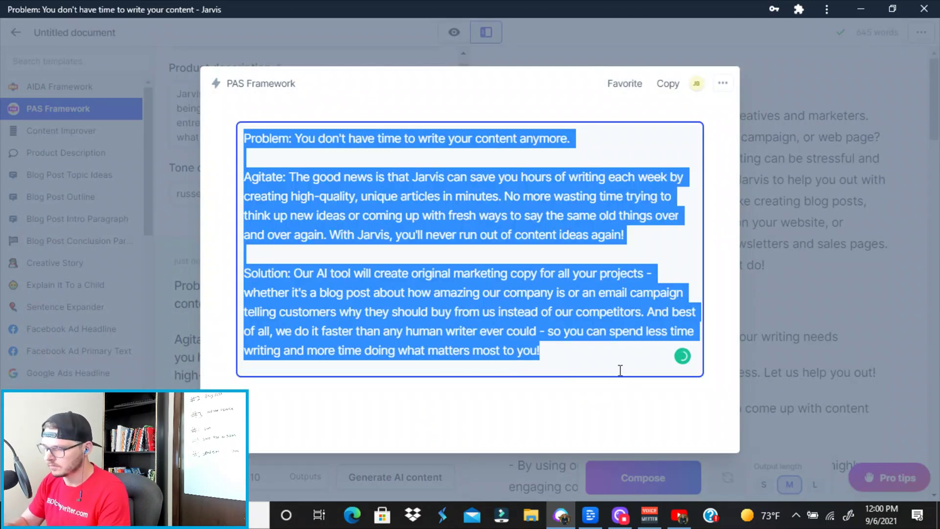
pyautogui.click(757, 309)
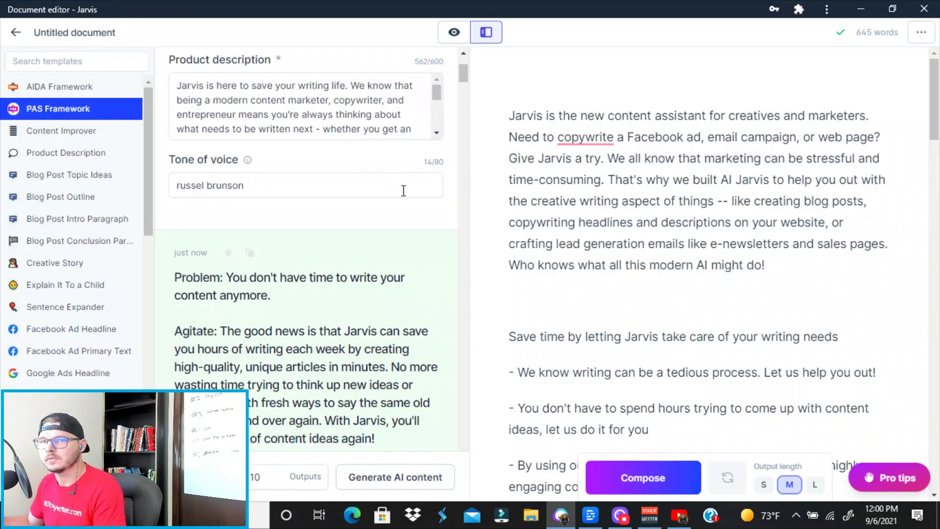
pyautogui.scroll(-5, 732, 337)
pyautogui.scroll(-5, 727, 340)
pyautogui.scroll(-5, 725, 343)
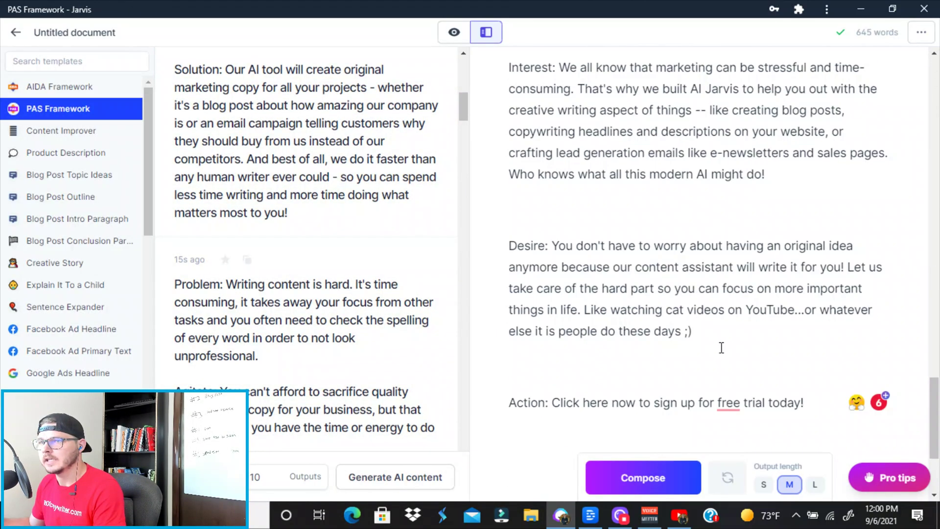
pyautogui.scroll(-5, 722, 346)
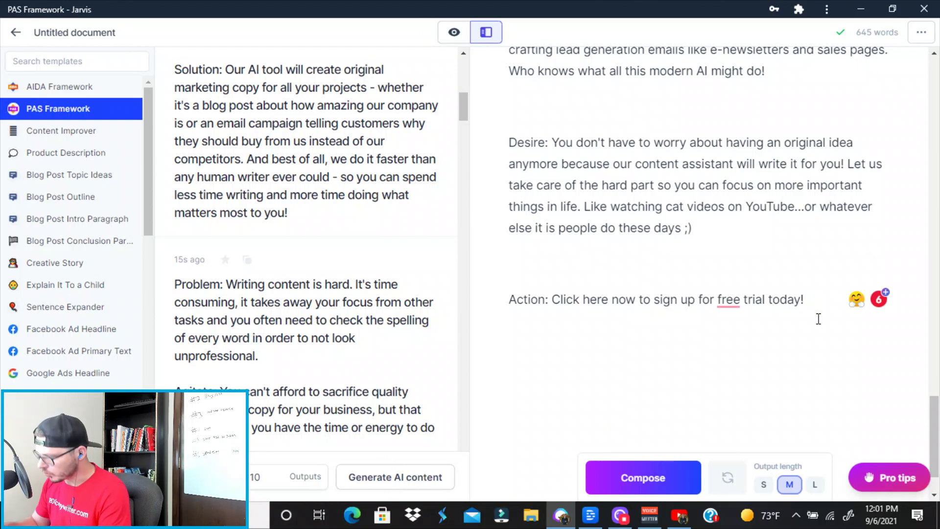
pyautogui.press('Return')
pyautogui.press('Return')
pyautogui.hotkey('ctrl', 'v')
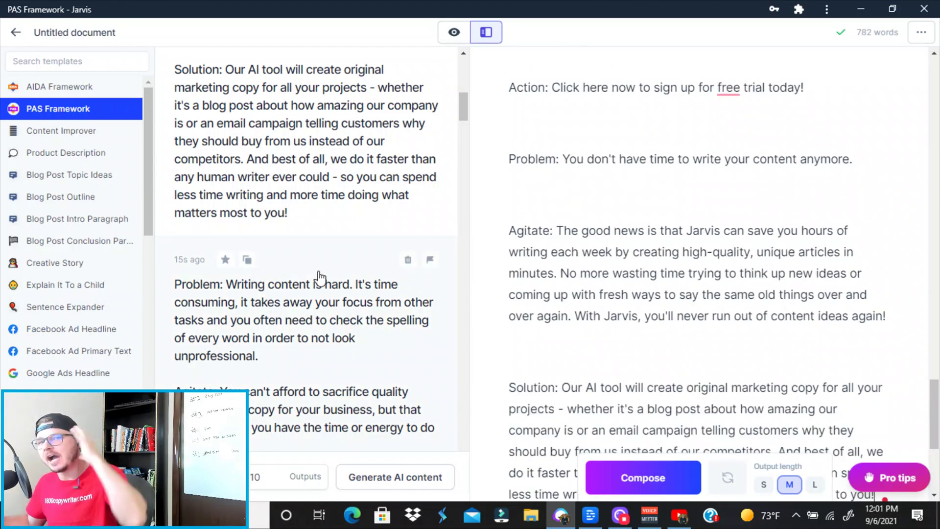
pyautogui.scroll(1, 298, 278)
pyautogui.scroll(-3, 300, 278)
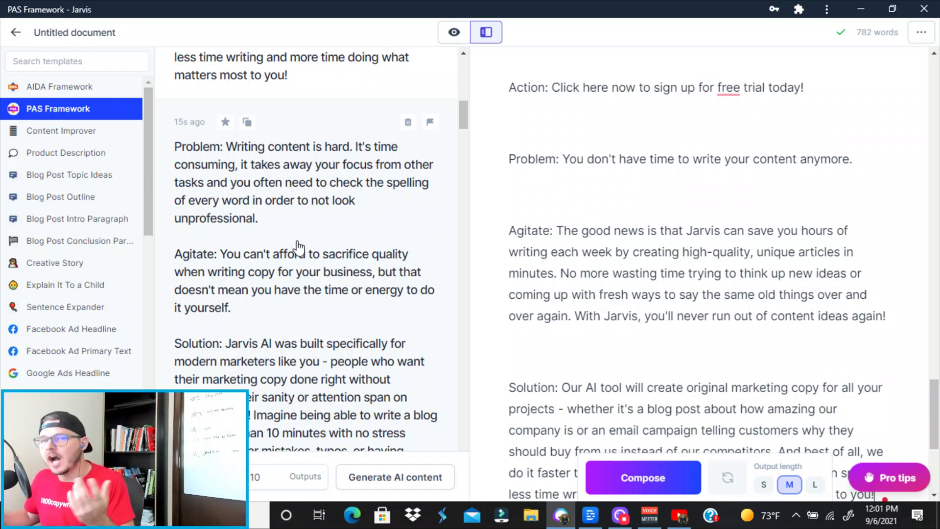
# Paste the 'Problem: Writing content is hard' PAS output after the Solution text.
pyautogui.click(180, 127)
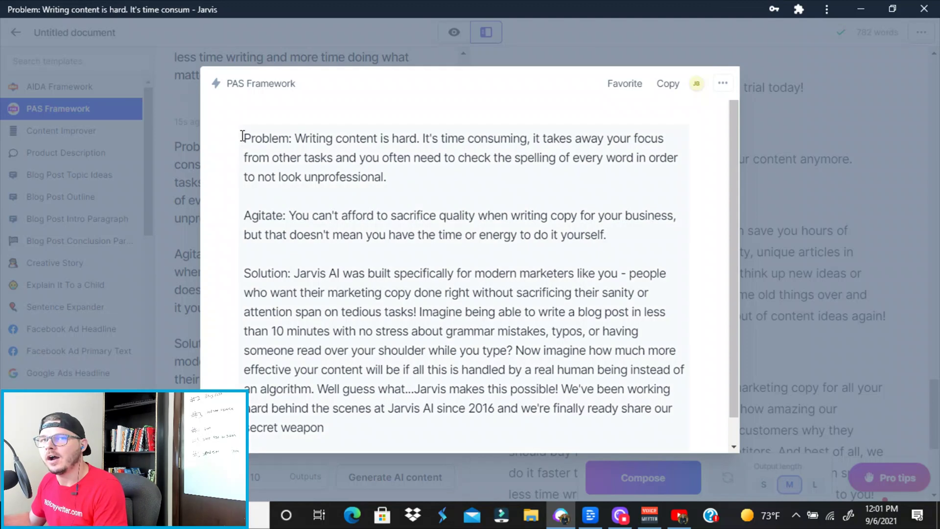
pyautogui.moveTo(243, 137)
pyautogui.mouseDown()
pyautogui.moveTo(426, 369)
pyautogui.moveTo(567, 395)
pyautogui.moveTo(539, 415)
pyautogui.mouseUp()
pyautogui.hotkey('ctrl', 'c')
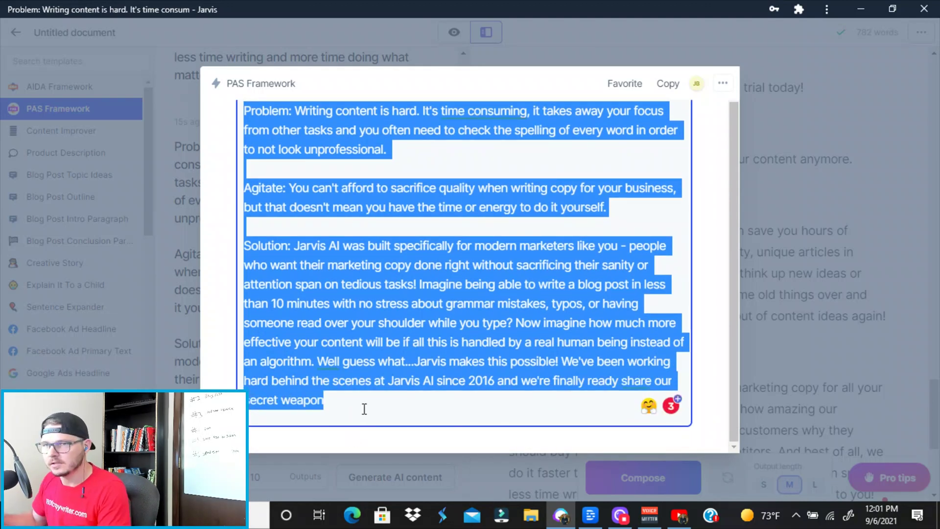
pyautogui.press('Escape')
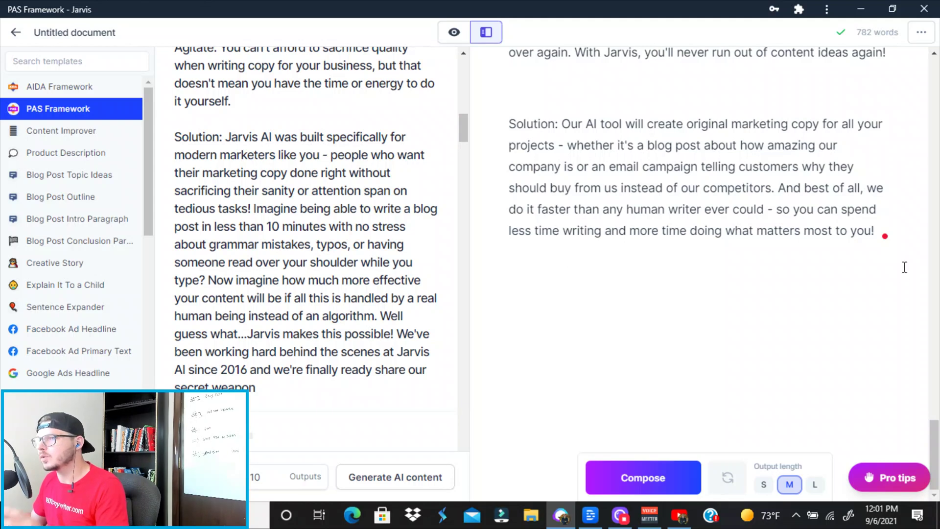
pyautogui.press('Return')
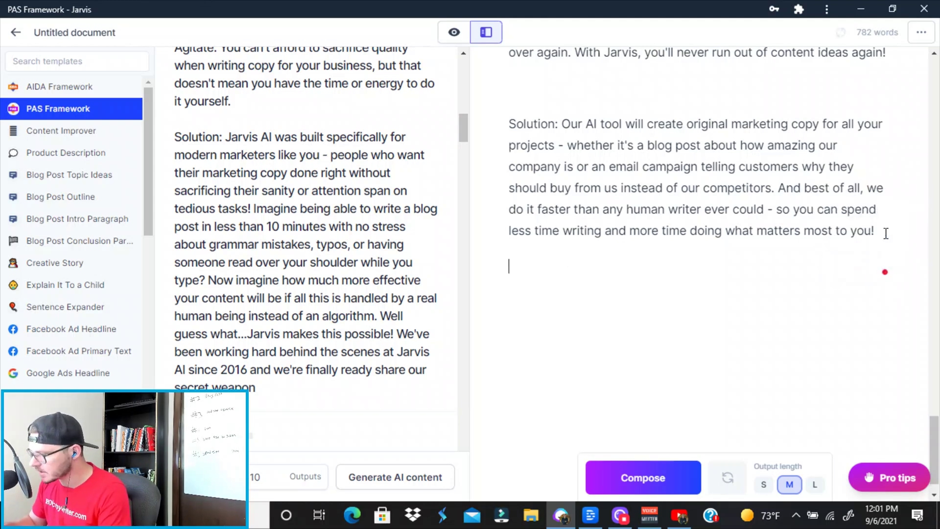
pyautogui.hotkey('ctrl', 'v')
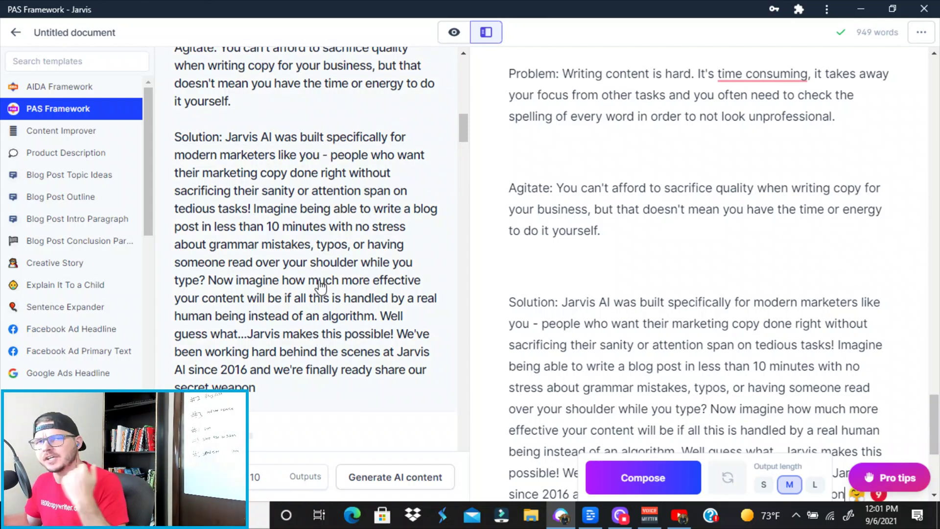
pyautogui.scroll(-1, 319, 192)
pyautogui.scroll(-4, 320, 192)
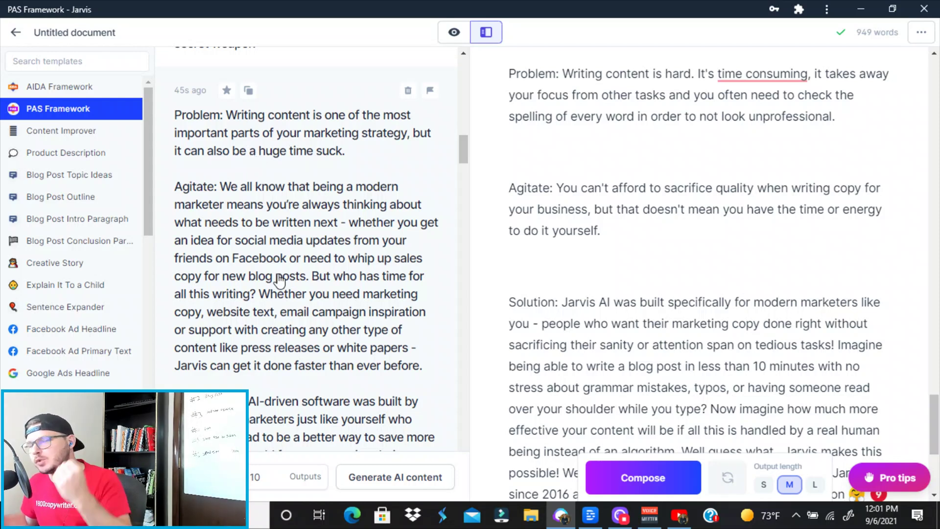
pyautogui.scroll(-1, 254, 254)
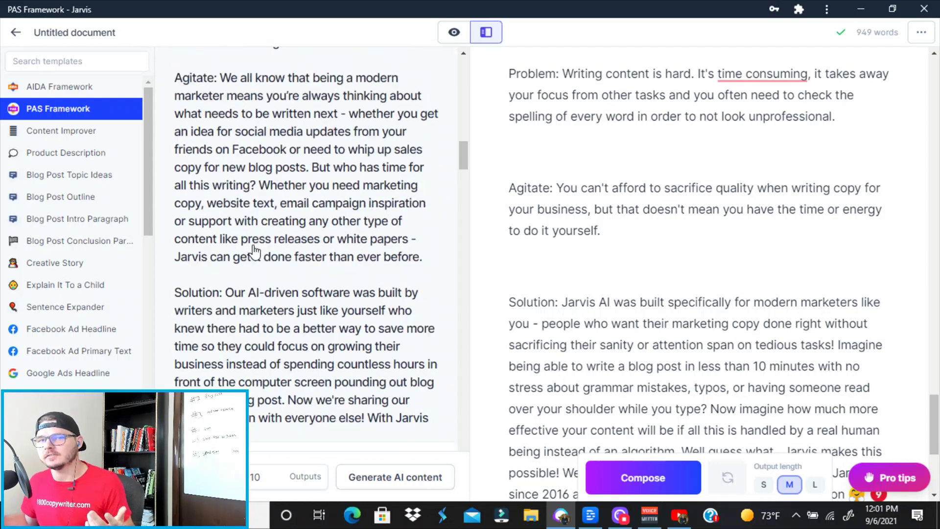
pyautogui.scroll(1, 257, 243)
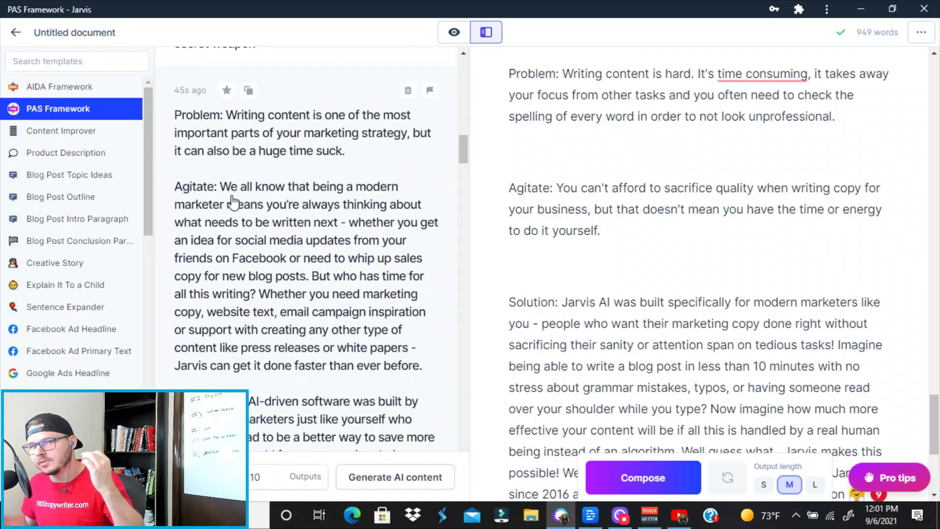
pyautogui.scroll(-2, 232, 201)
pyautogui.scroll(-1, 235, 221)
pyautogui.scroll(-2, 250, 286)
pyautogui.scroll(4, 252, 274)
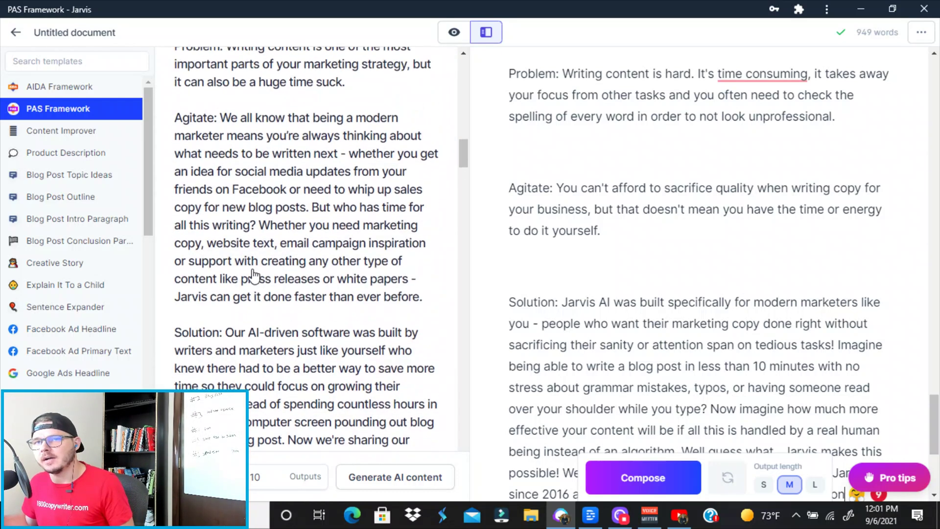
pyautogui.scroll(1, 252, 275)
# Paste another PAS output at the end of the document.
pyautogui.click(208, 152)
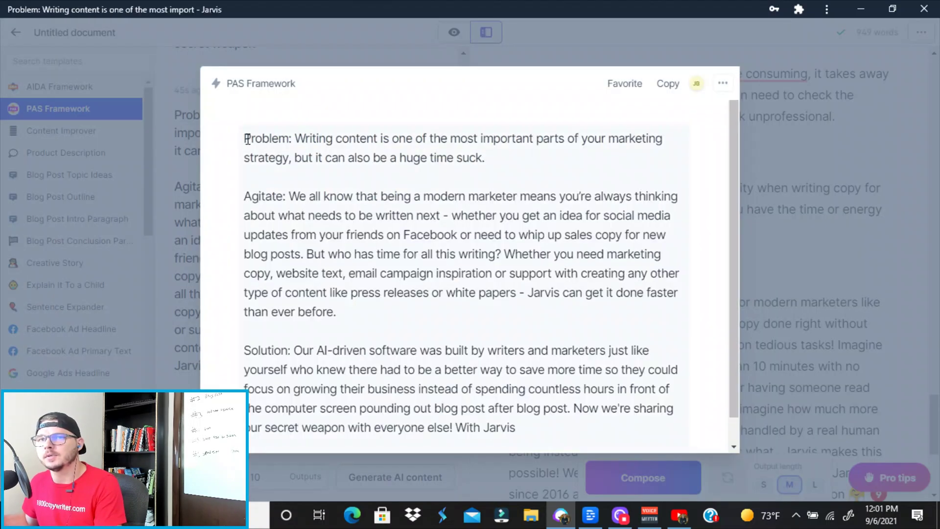
pyautogui.moveTo(244, 138); pyautogui.dragTo(581, 408)
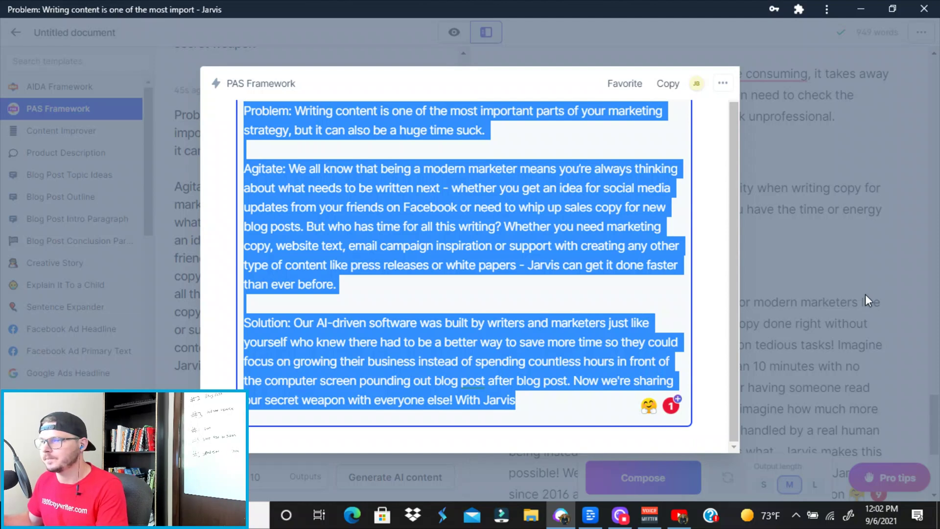
pyautogui.click(741, 357)
pyautogui.scroll(-3, 740, 356)
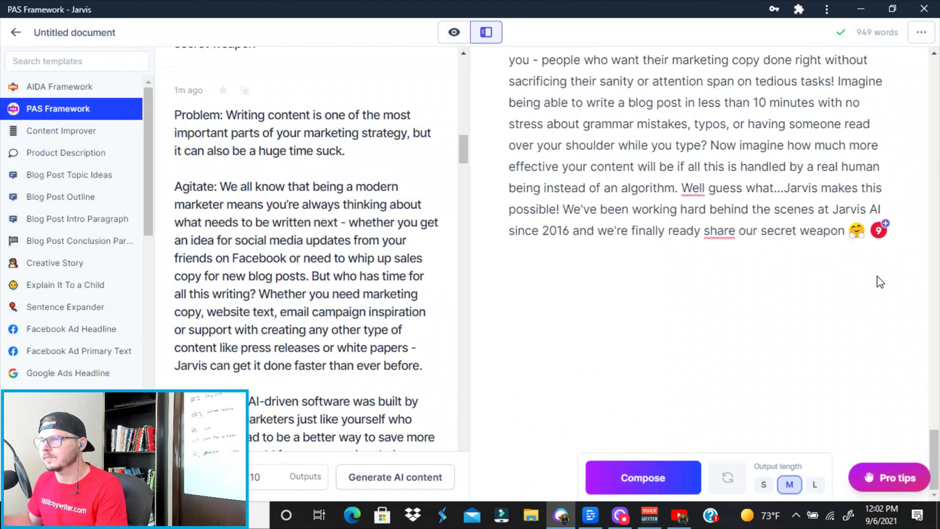
pyautogui.hotkey('ctrl', 'v')
pyautogui.scroll(-5, 330, 250)
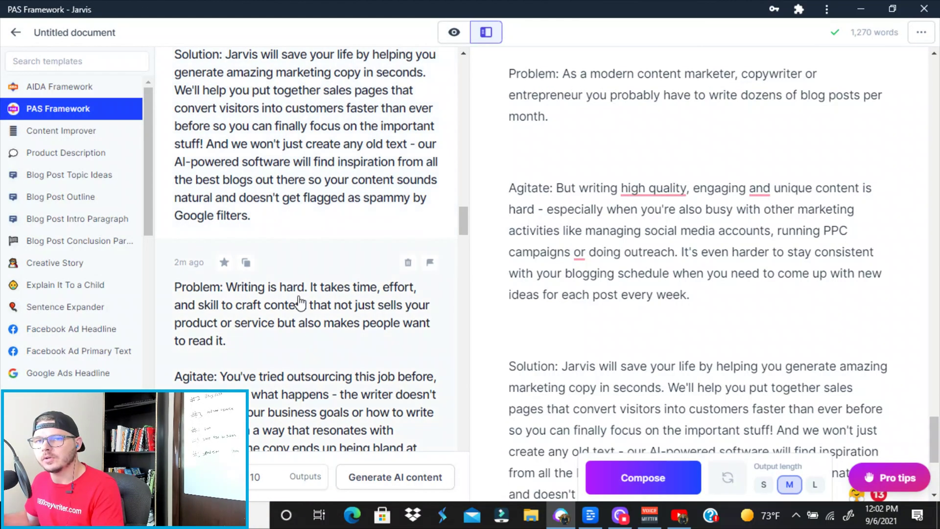
pyautogui.scroll(-2, 294, 301)
pyautogui.scroll(-1, 271, 302)
pyautogui.scroll(-3, 272, 298)
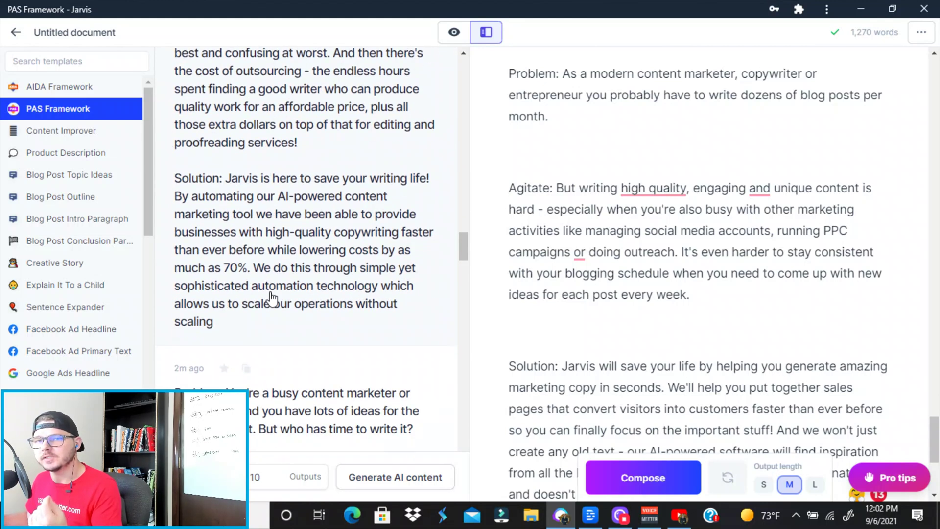
pyautogui.scroll(-2, 269, 296)
pyautogui.scroll(-1, 246, 311)
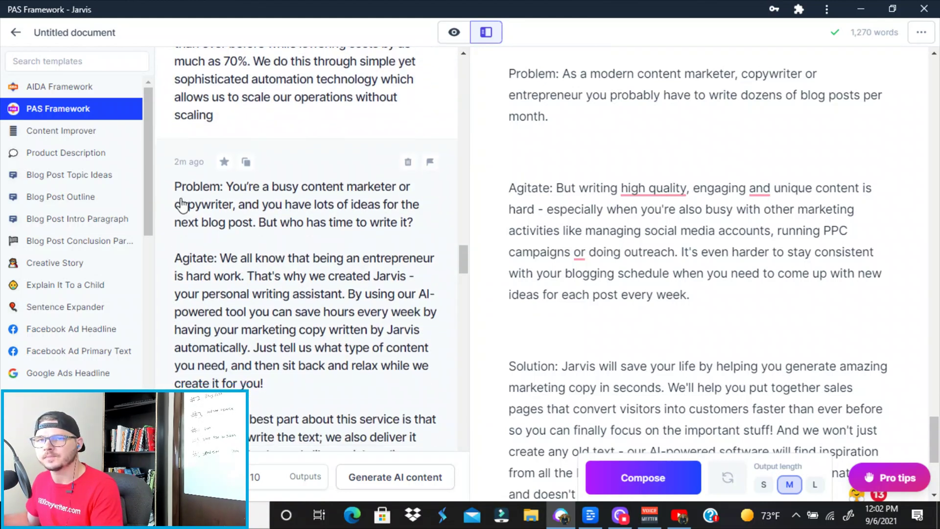
# Append the 'busy content marketer or copywriter' PAS output on a new line.
pyautogui.click(174, 203)
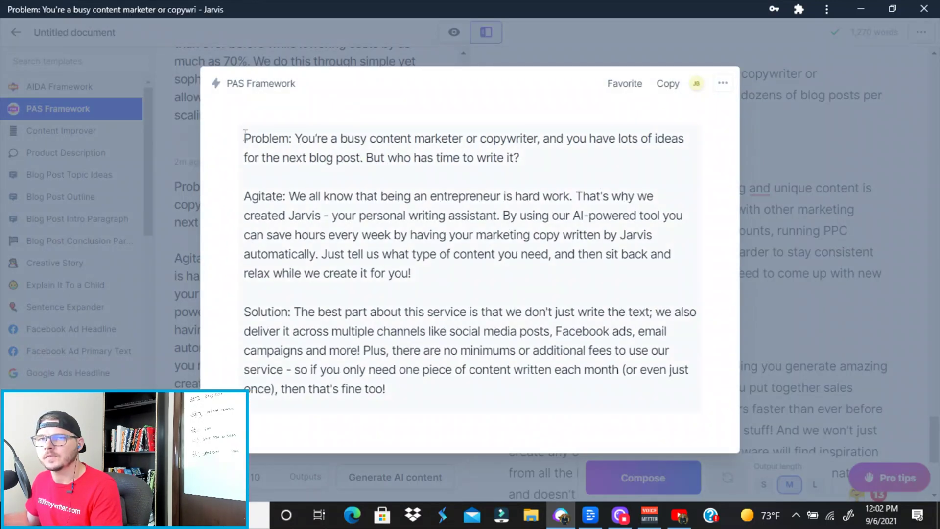
pyautogui.moveTo(244, 133); pyautogui.dragTo(538, 400)
pyautogui.hotkey('ctrl', 'c')
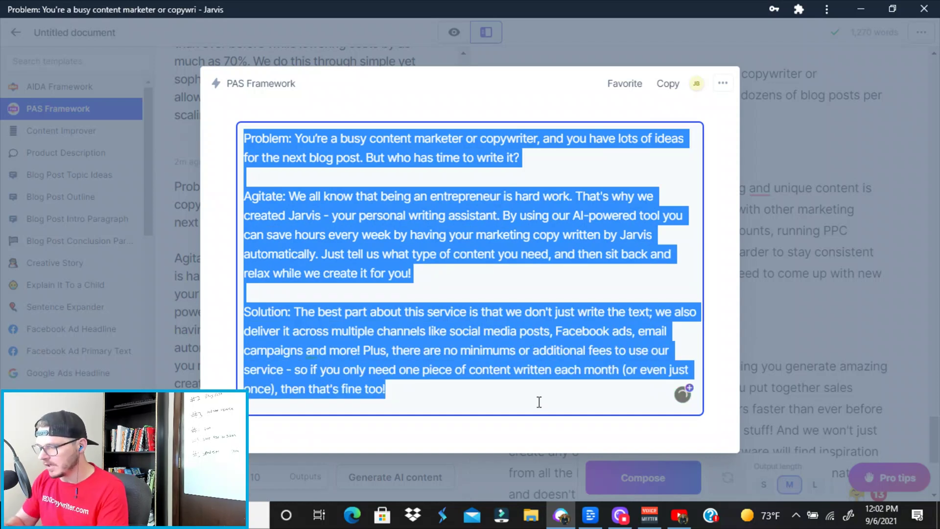
pyautogui.click(868, 217)
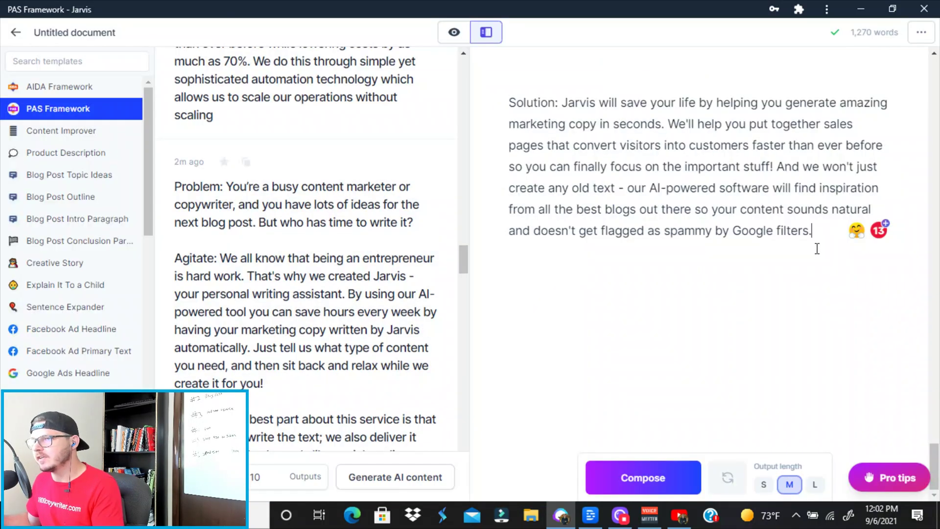
pyautogui.press('Return')
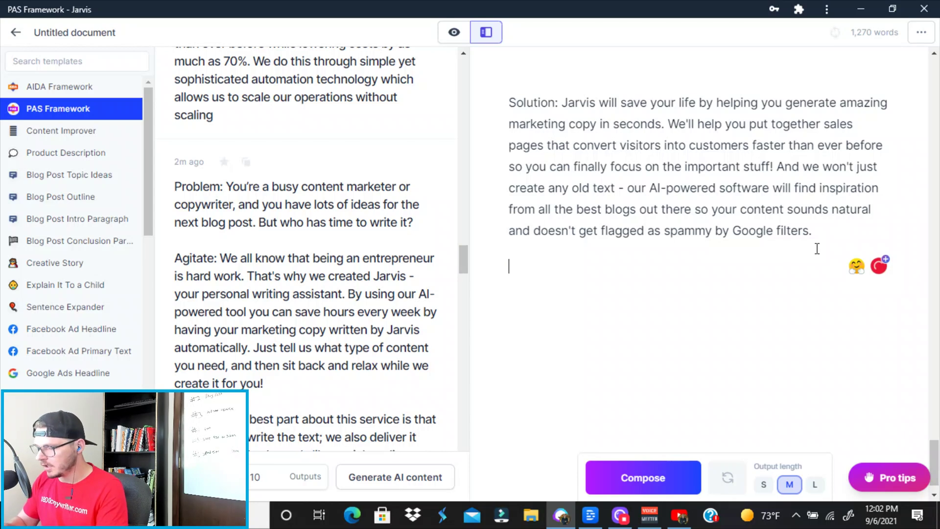
pyautogui.hotkey('ctrl', 'v')
pyautogui.moveTo(307, 316)
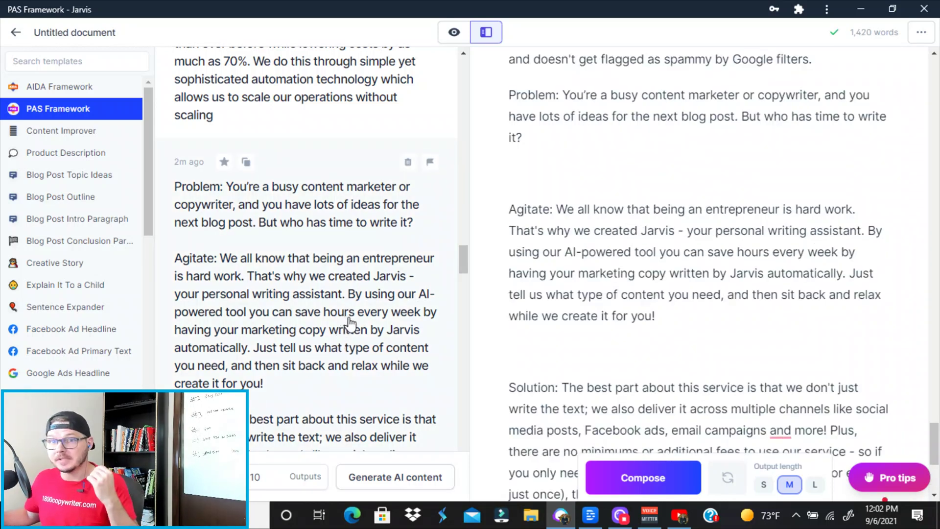
pyautogui.scroll(-4, 349, 322)
pyautogui.scroll(-3, 195, 308)
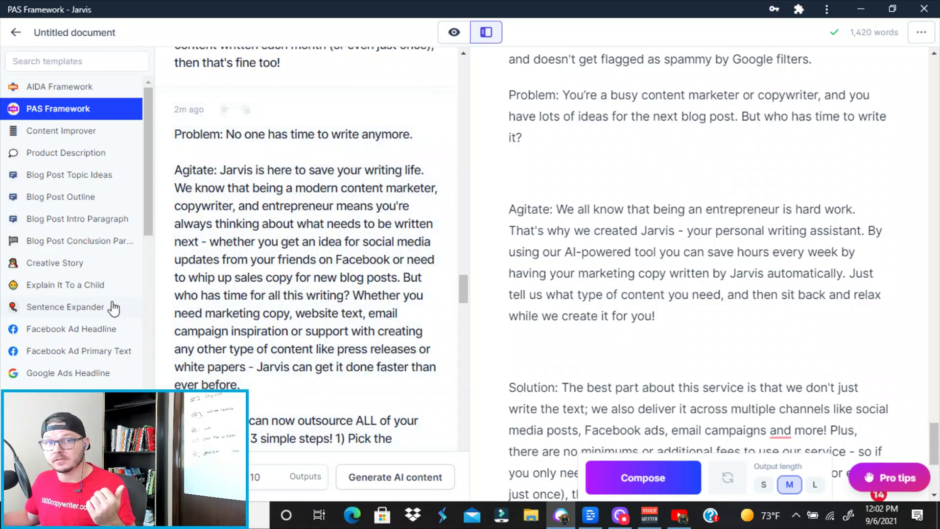
pyautogui.scroll(-2, 115, 270)
pyautogui.scroll(1, 109, 224)
pyautogui.scroll(1, 109, 225)
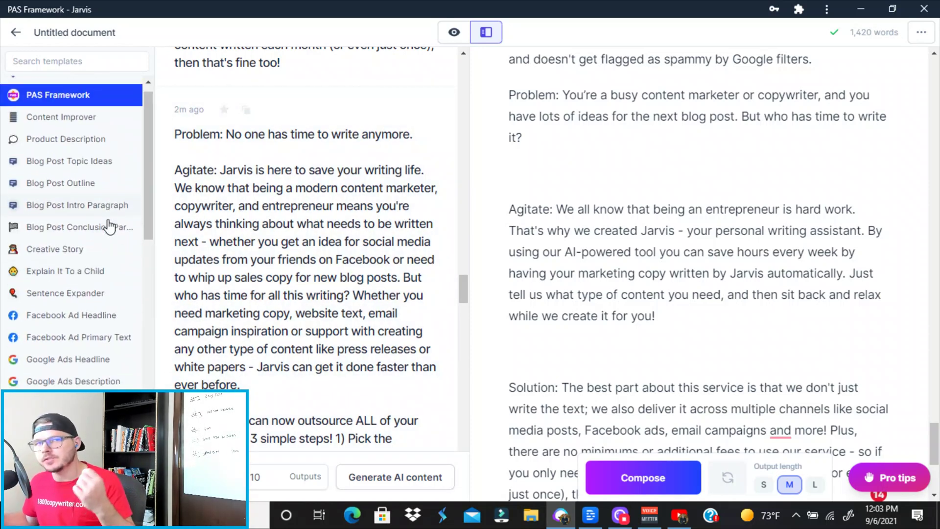
pyautogui.scroll(-2, 107, 225)
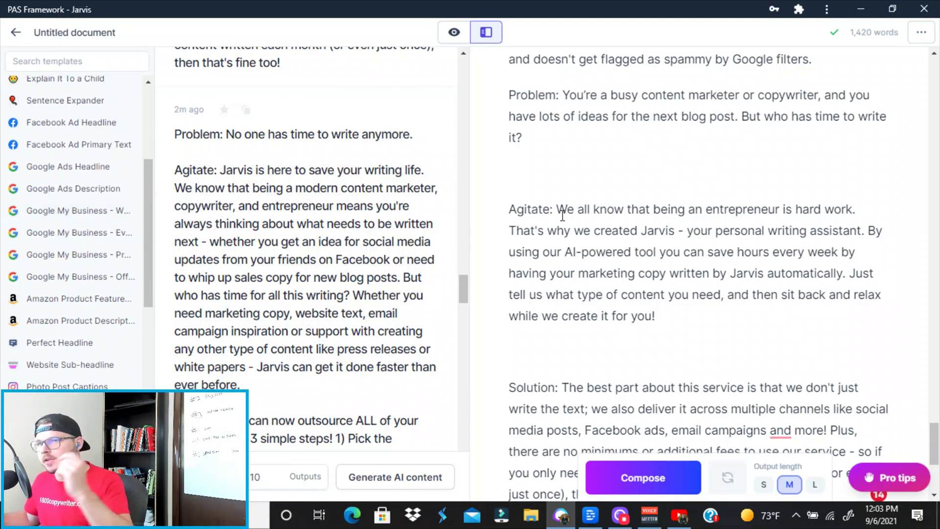
pyautogui.scroll(5, 562, 215)
pyautogui.scroll(3, 566, 221)
pyautogui.scroll(-2, 570, 235)
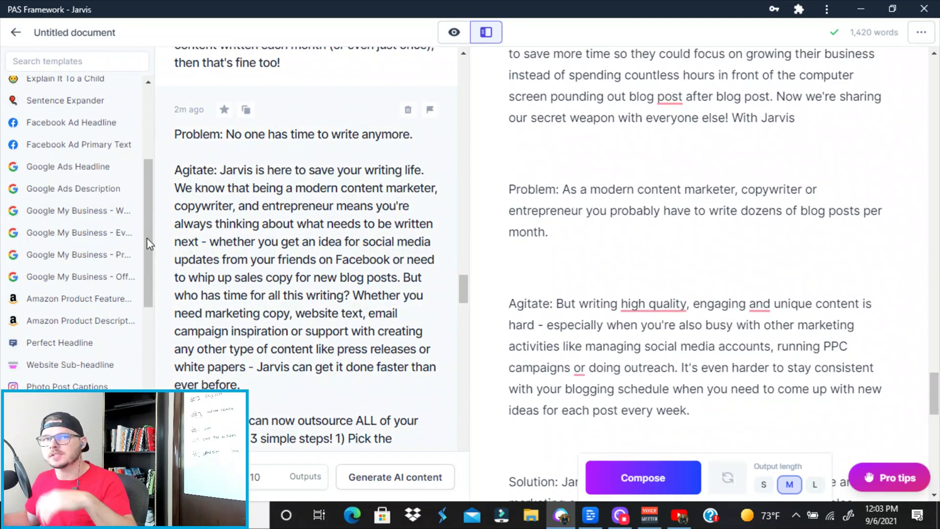
pyautogui.scroll(1, 66, 189)
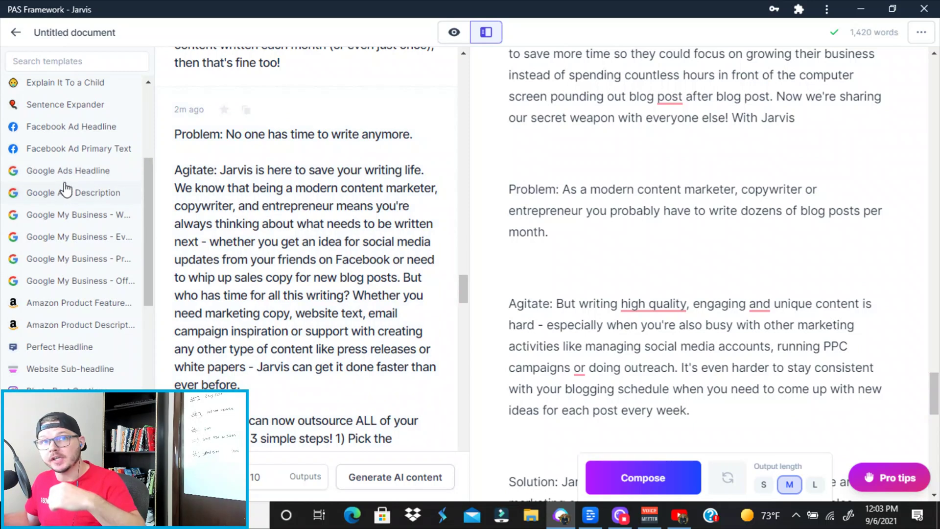
pyautogui.scroll(3, 66, 189)
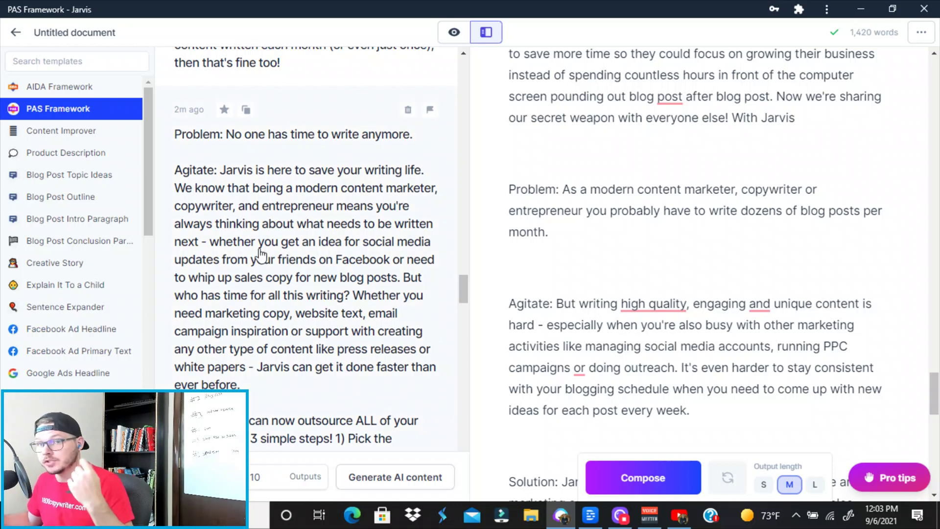
pyautogui.scroll(-1, 253, 261)
pyautogui.scroll(-3, 253, 260)
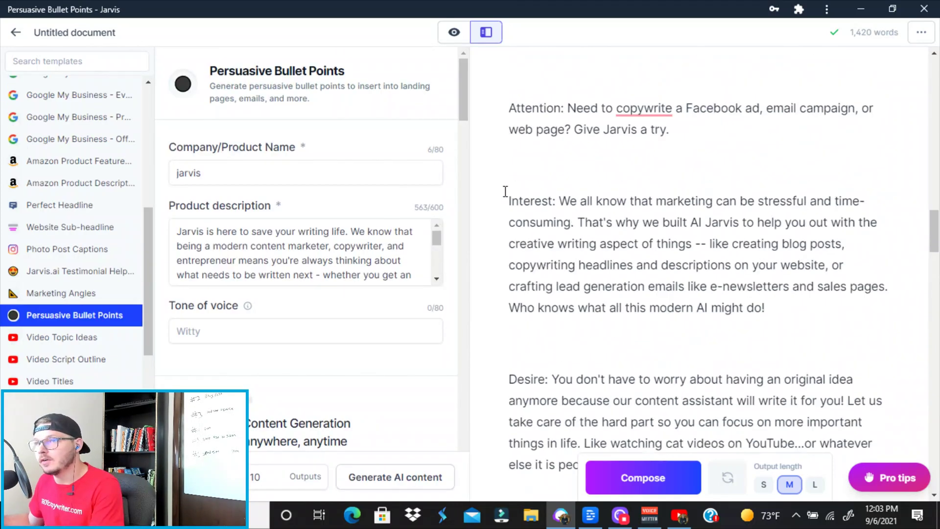
pyautogui.scroll(4, 504, 189)
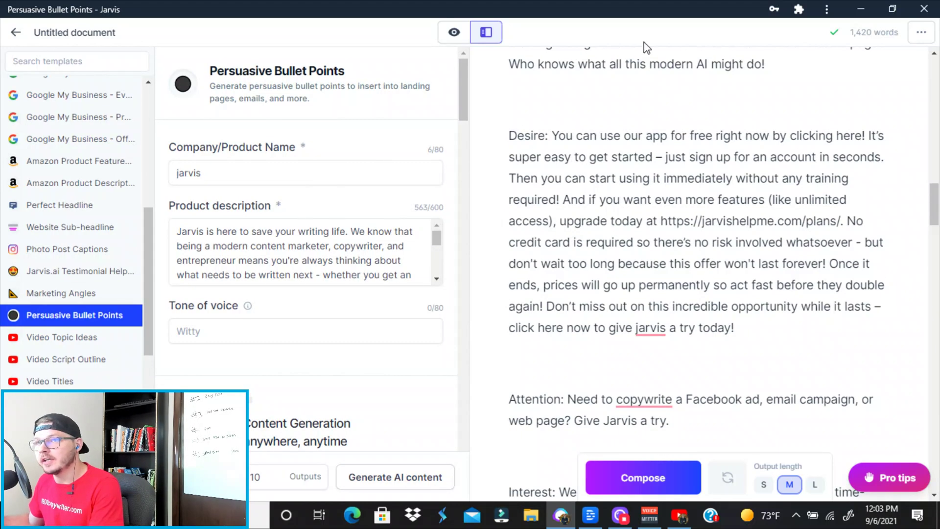
pyautogui.scroll(3, 836, 237)
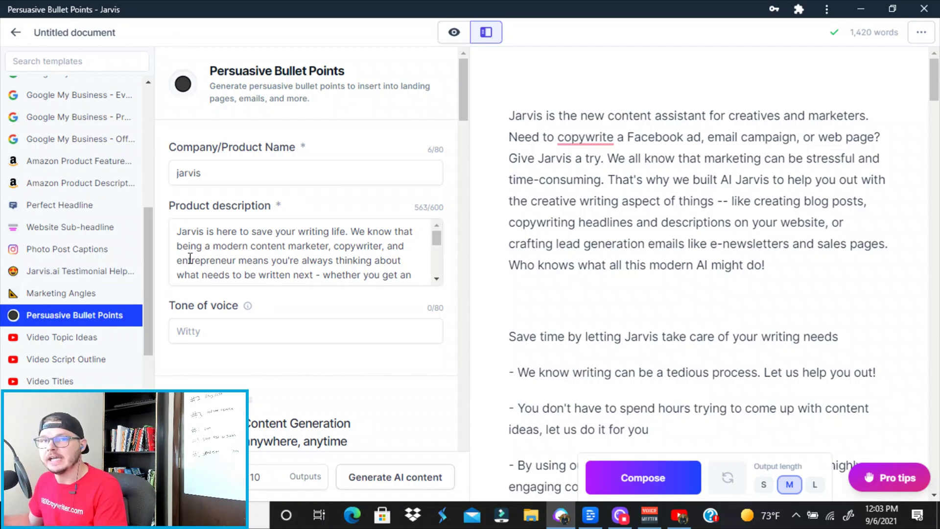
pyautogui.scroll(-2, 191, 257)
pyautogui.scroll(-5, 248, 372)
# Paste the four selected bullet points at the end of the document.
pyautogui.moveTo(581, 256); pyautogui.dragTo(639, 230)
pyautogui.hotkey('ctrl', 'c')
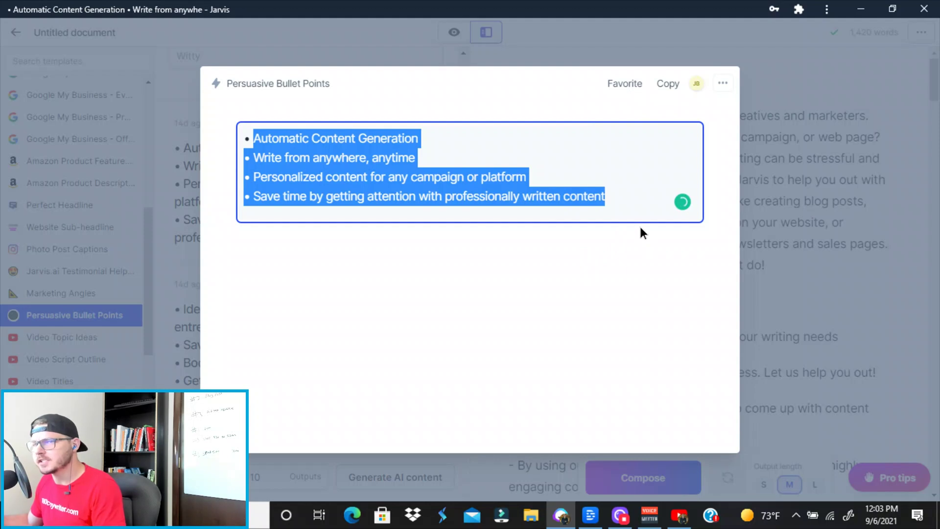
pyautogui.click(862, 244)
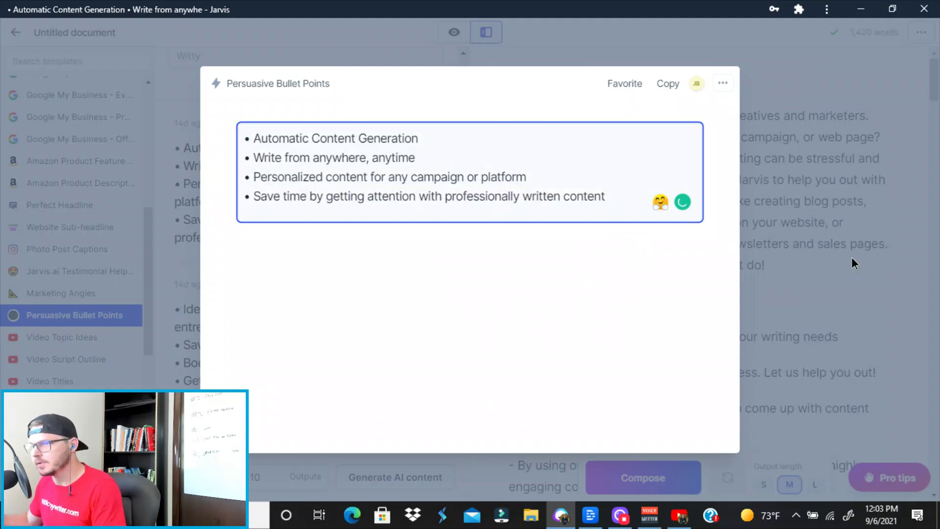
pyautogui.scroll(-5, 771, 317)
pyautogui.scroll(-5, 758, 324)
pyautogui.scroll(-5, 757, 323)
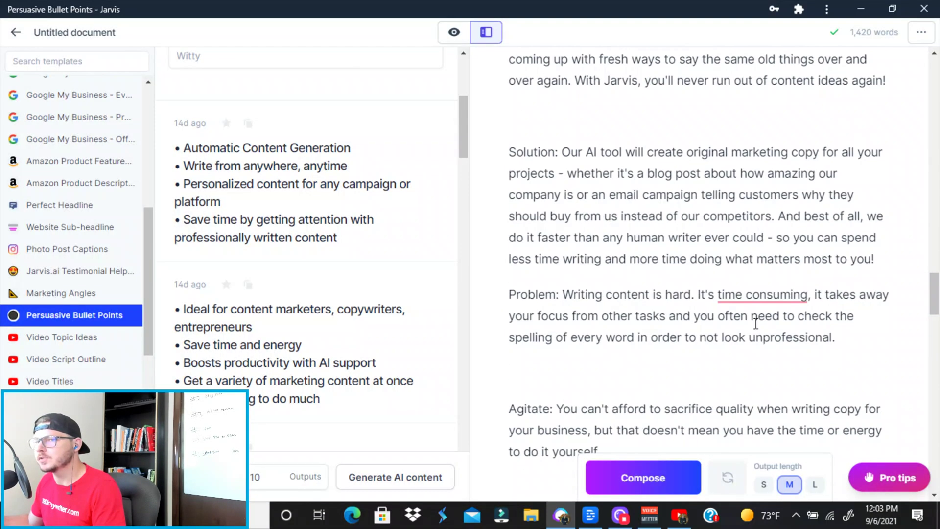
pyautogui.scroll(-5, 757, 323)
pyautogui.scroll(-5, 757, 327)
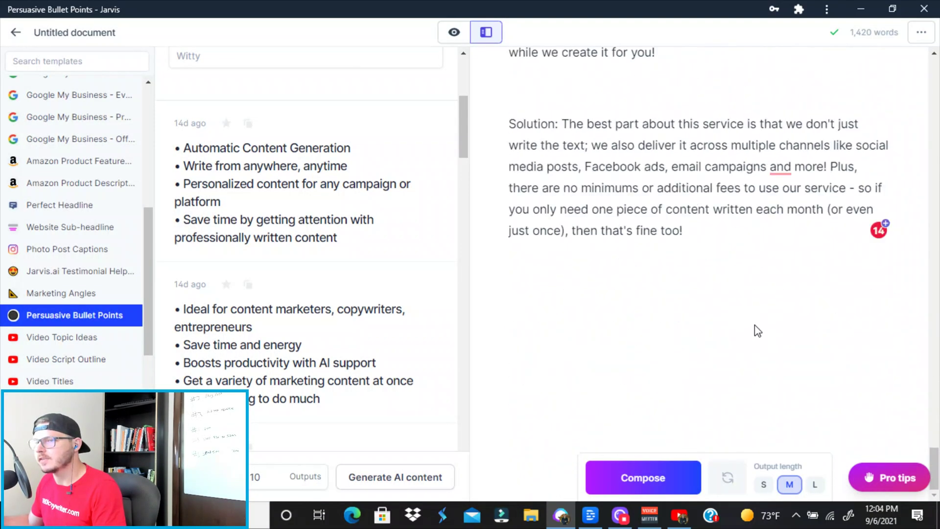
pyautogui.click(698, 230)
pyautogui.press('Return')
pyautogui.press('Return')
pyautogui.hotkey('ctrl', 'v')
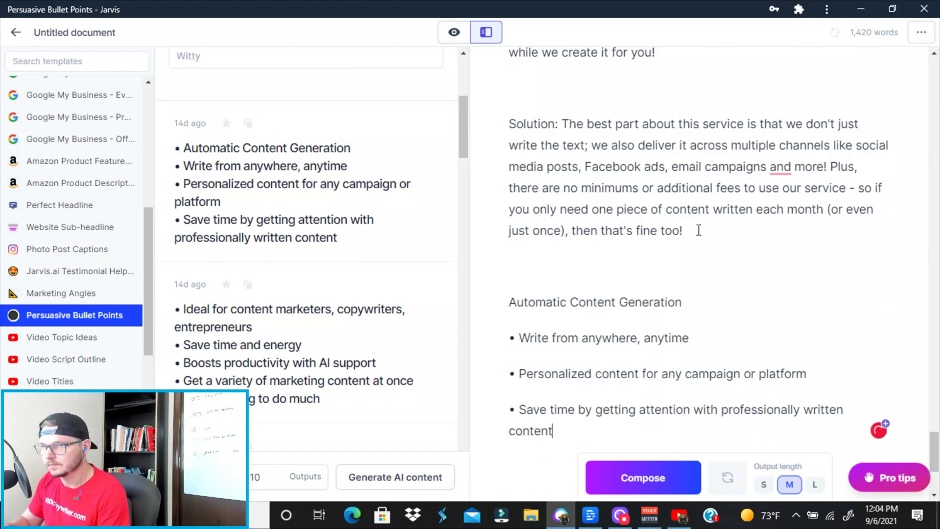
pyautogui.scroll(-2, 253, 316)
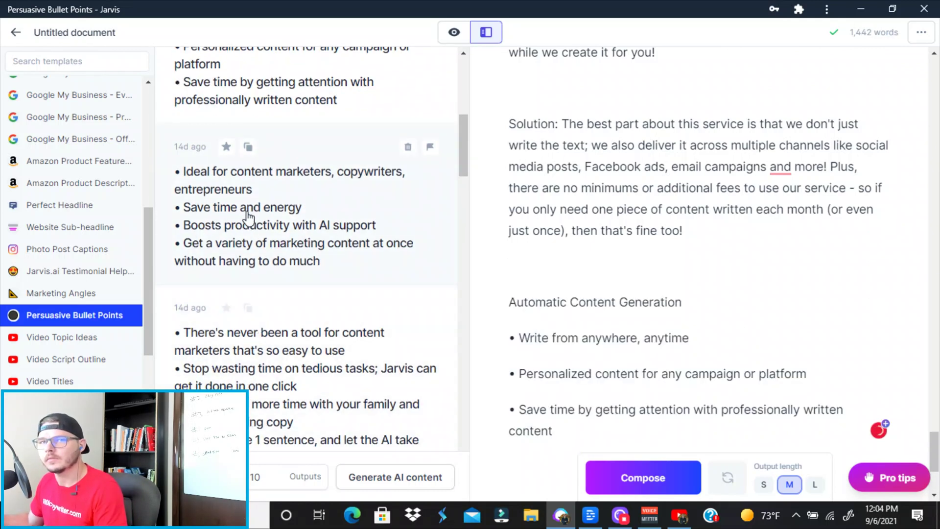
# Add further bullet-point outputs below the pasted bullets, separated by blank lines.
pyautogui.click(248, 217)
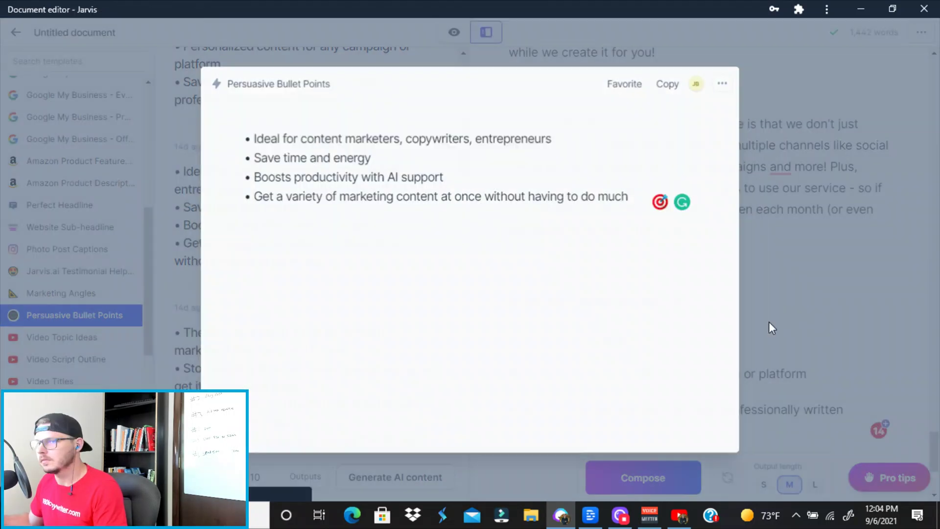
pyautogui.click(759, 338)
pyautogui.scroll(-3, 759, 337)
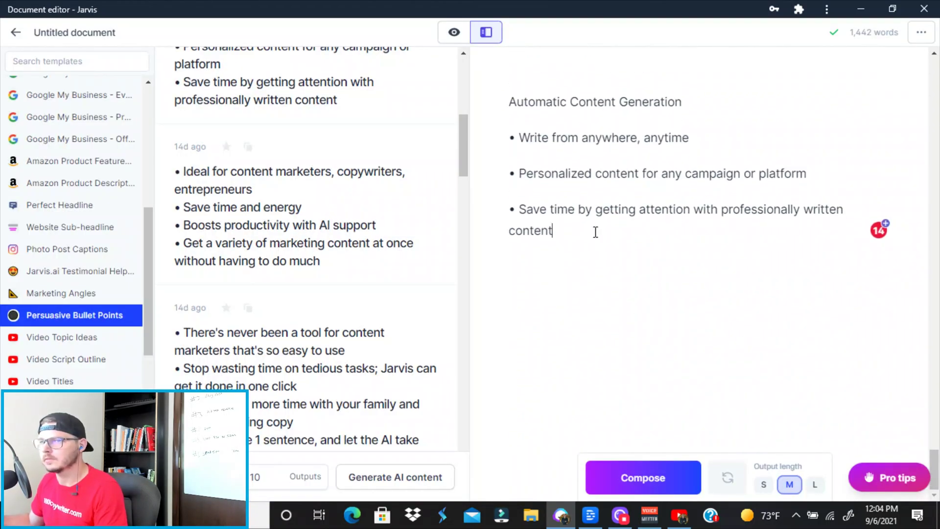
pyautogui.press('Return')
pyautogui.press('Return')
pyautogui.scroll(-5, 450, 237)
pyautogui.click(451, 238)
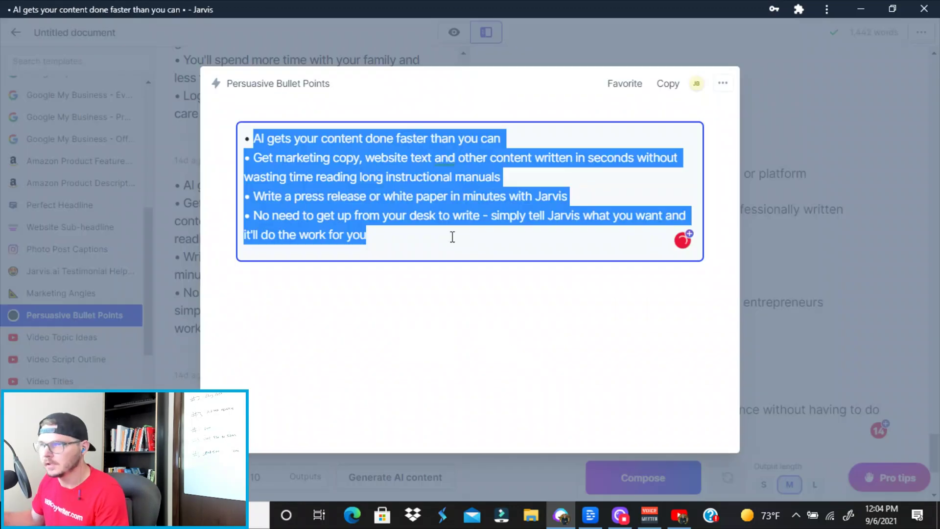
pyautogui.click(909, 260)
pyautogui.scroll(-3, 596, 246)
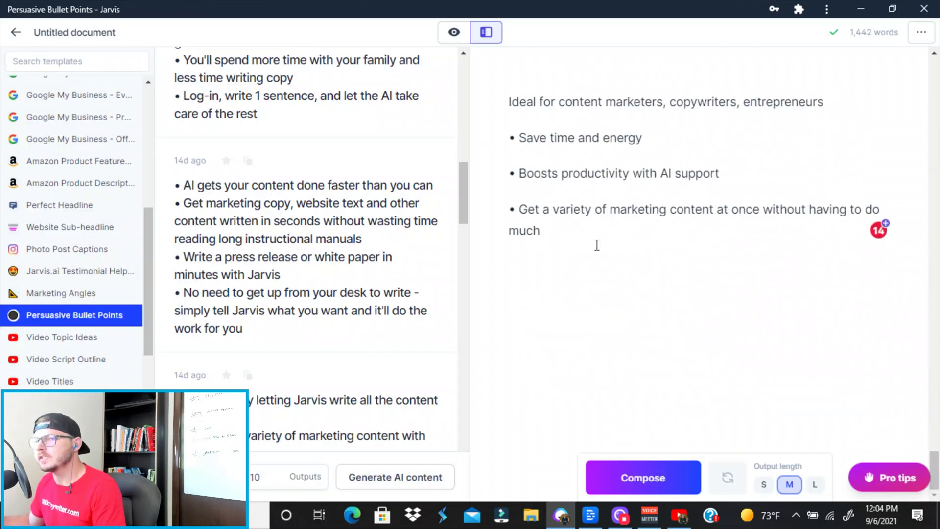
pyautogui.press('Return')
pyautogui.press('Return')
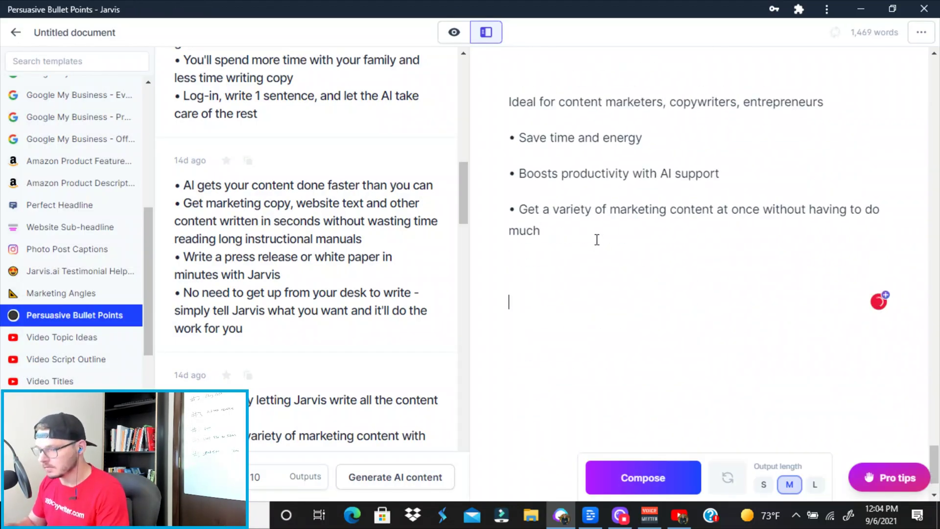
pyautogui.write("AI gets your content done faster than you can • Get marketing copy, website text and other content written in seconds without wasting time reading long instructional manuals • Write a press release or white paper in minutes with Jarvis • No need to get up from your desk to write - simply tell Jarvis what you want and it'll do the work for you")
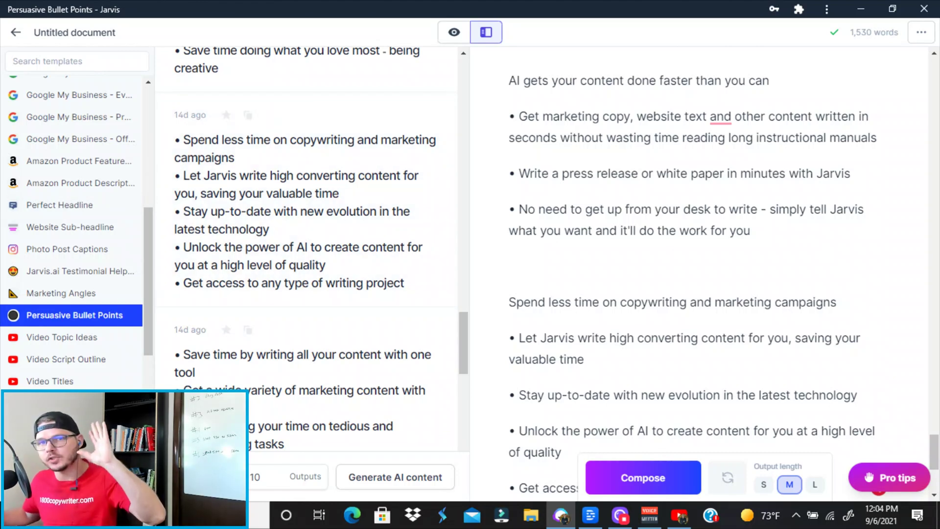
pyautogui.scroll(-3, 126, 269)
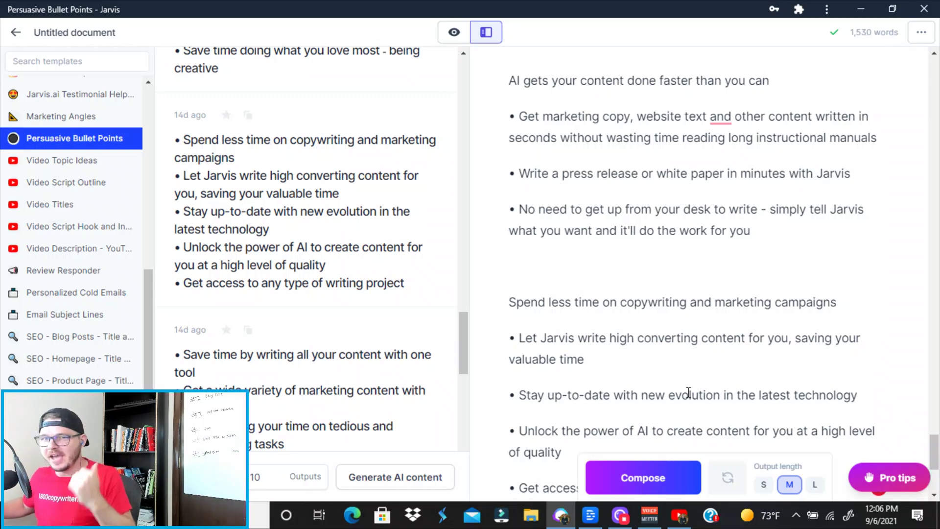
# Select all the generated Jarvis copy and bring up the Google Docs document.
pyautogui.moveTo(688, 394); pyautogui.dragTo(507, 6)
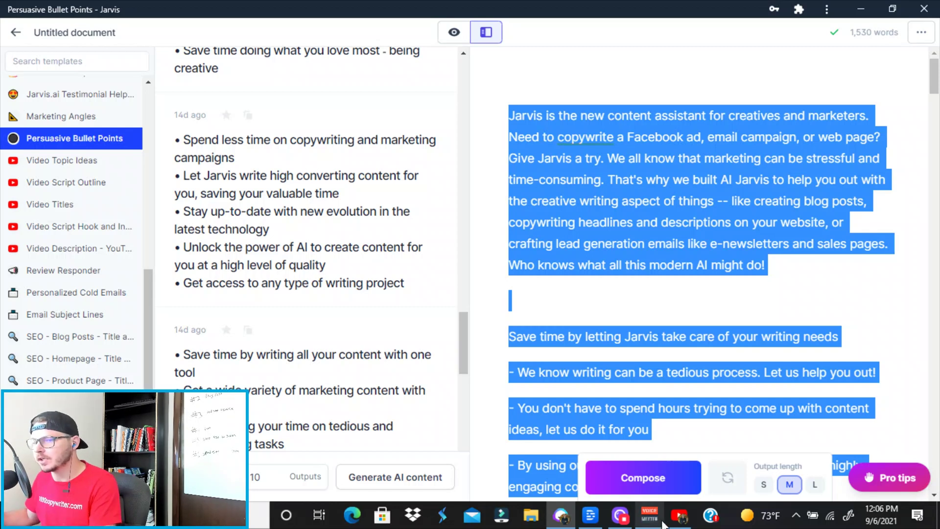
pyautogui.click(680, 515)
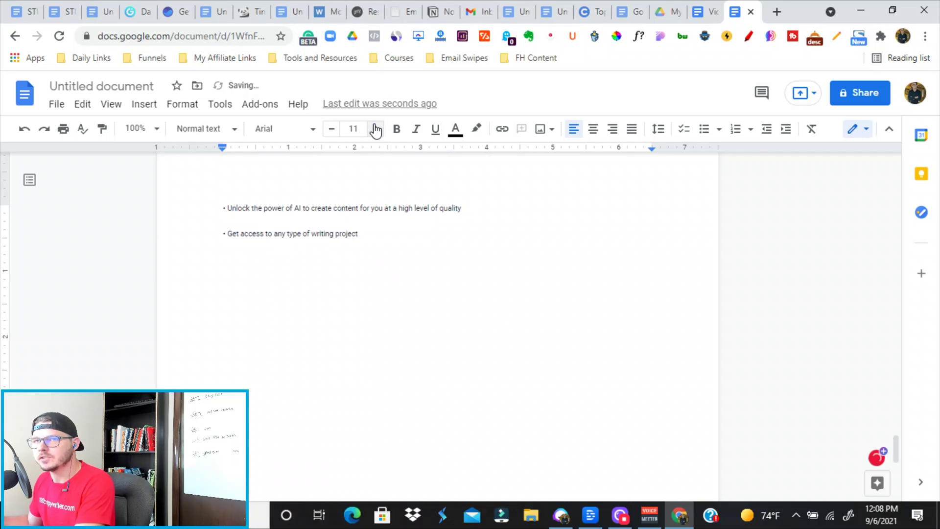
# Type a 16 pt greeting 'Hey this is jonathan from 1800copywriter,' and start a new line.
pyautogui.click(376, 128)
pyautogui.click(375, 129)
pyautogui.click(375, 129)
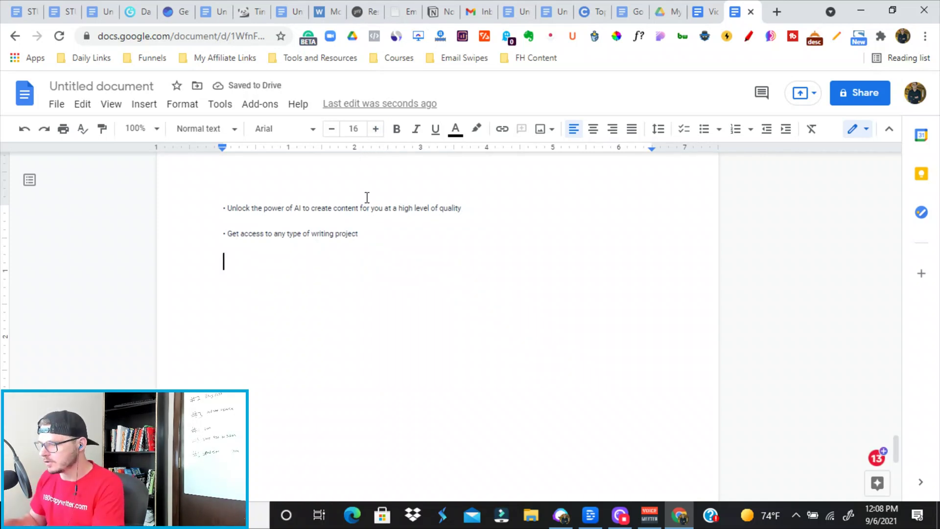
pyautogui.write('Hey this ')
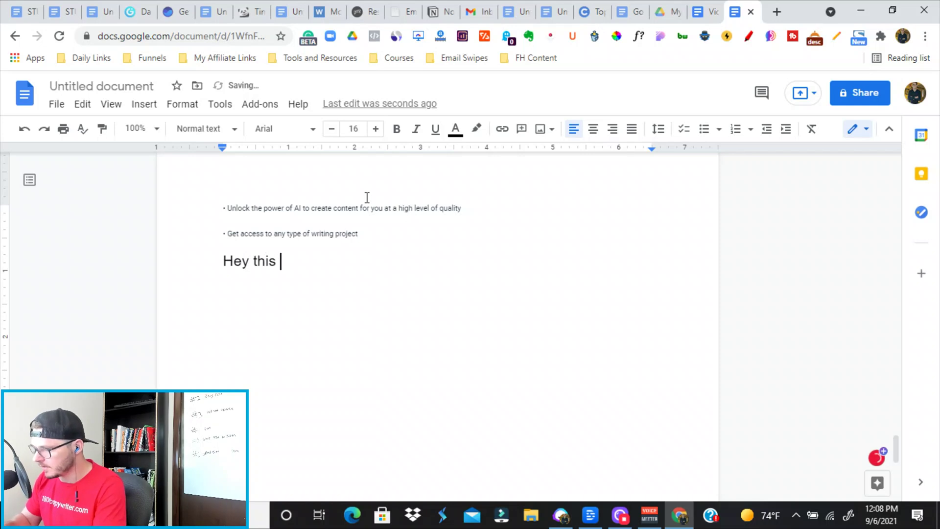
pyautogui.write('jonarth')
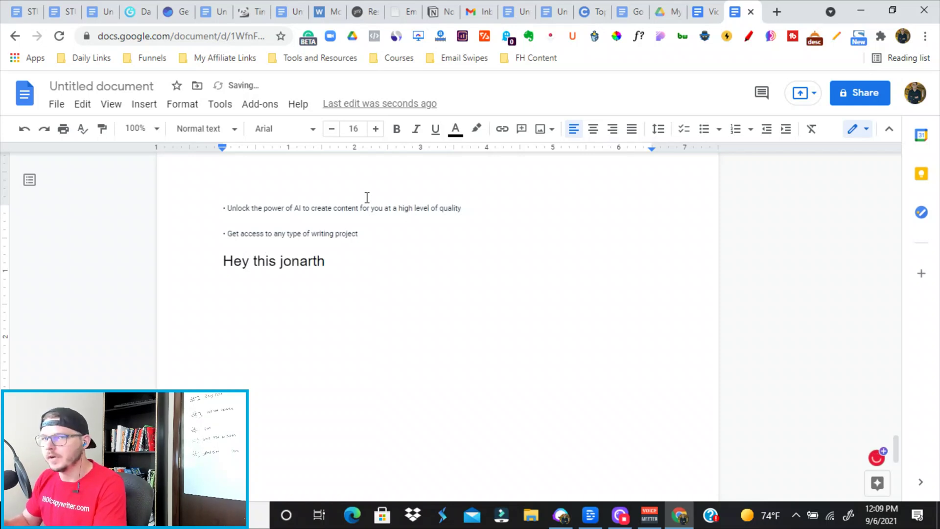
pyautogui.press('BackSpace')
pyautogui.press('BackSpace')
pyautogui.press('BackSpace')
pyautogui.write('than from 1800copywriter ')
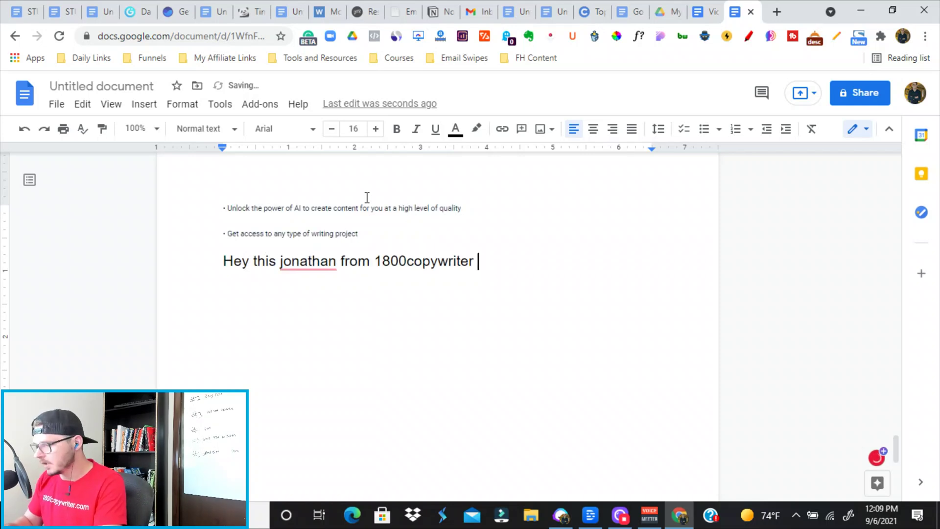
pyautogui.write('here')
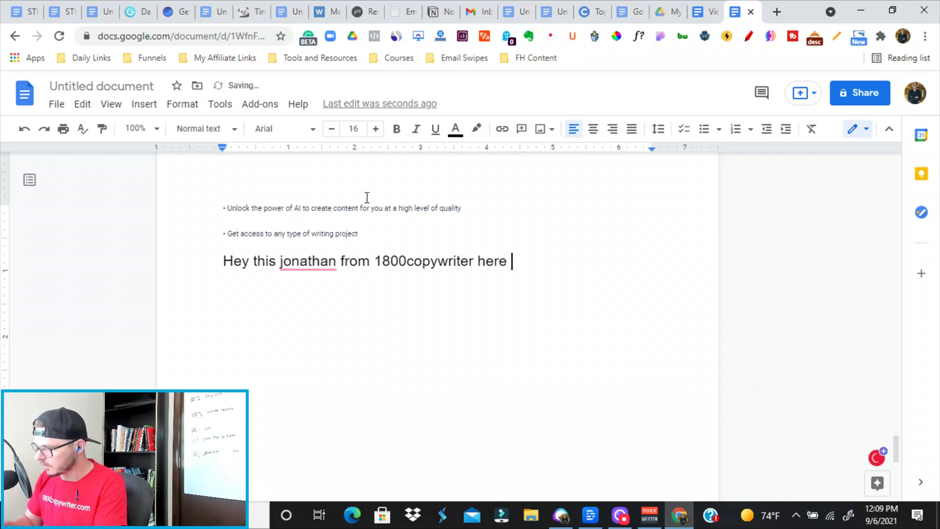
pyautogui.press('BackSpace')
pyautogui.press('BackSpace')
pyautogui.press('BackSpace')
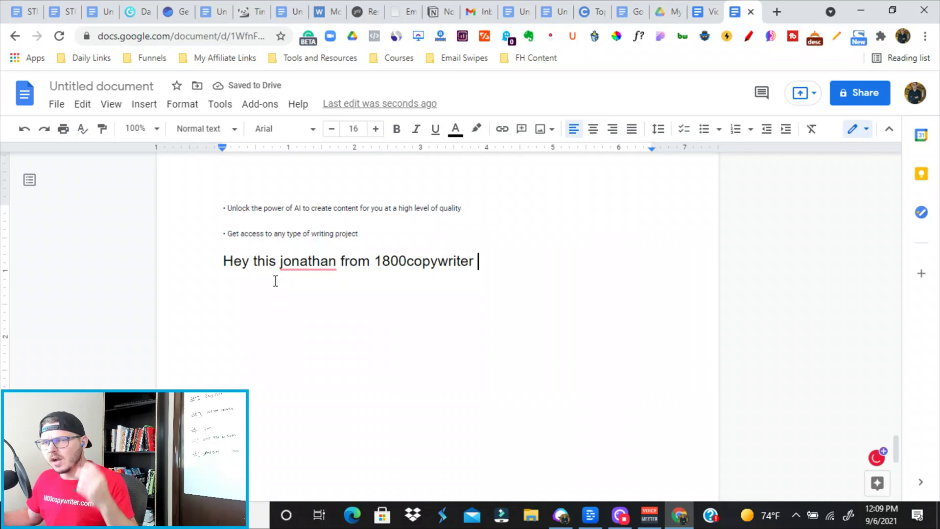
pyautogui.click(315, 298)
pyautogui.write('is')
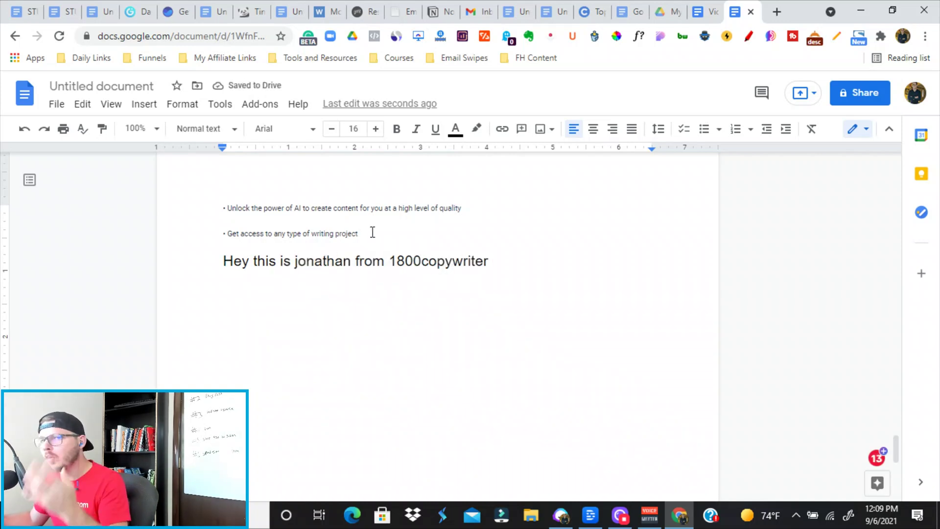
pyautogui.click(492, 262)
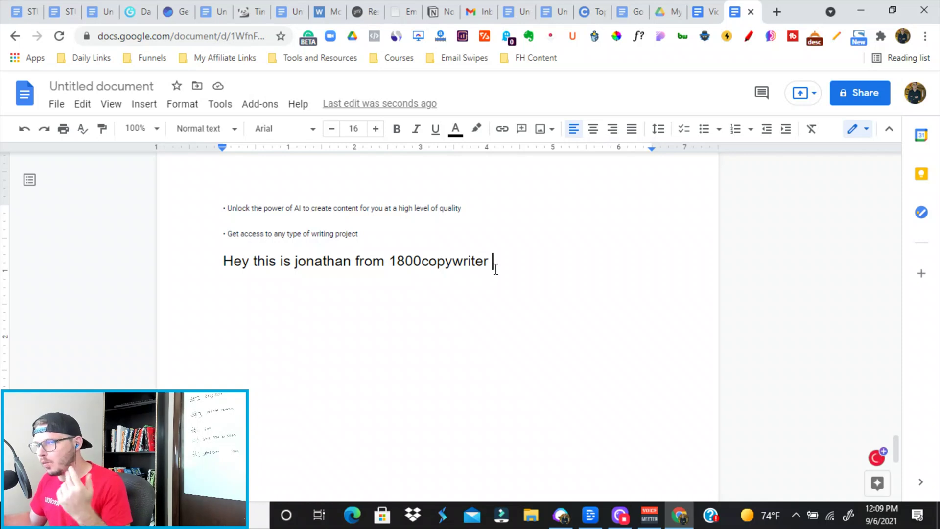
pyautogui.write(',')
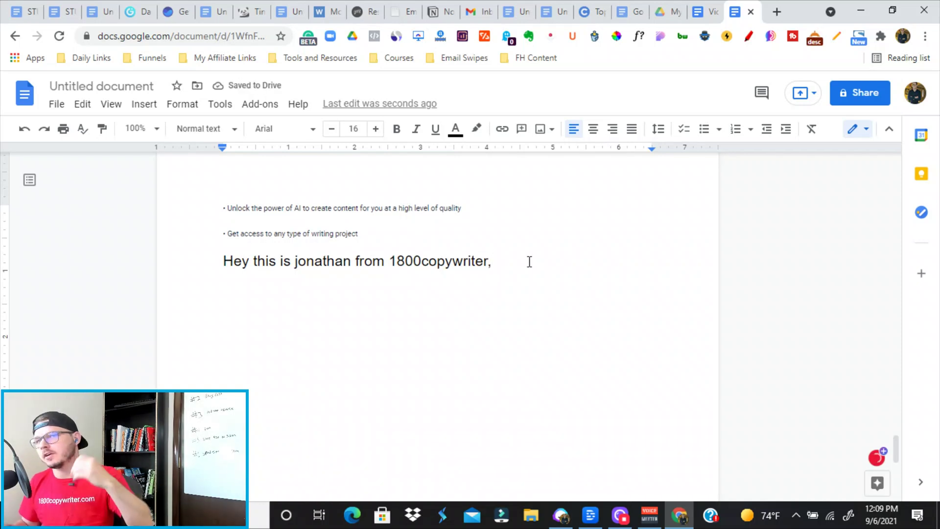
pyautogui.press('Return')
pyautogui.press('Return')
pyautogui.scroll(10, 536, 263)
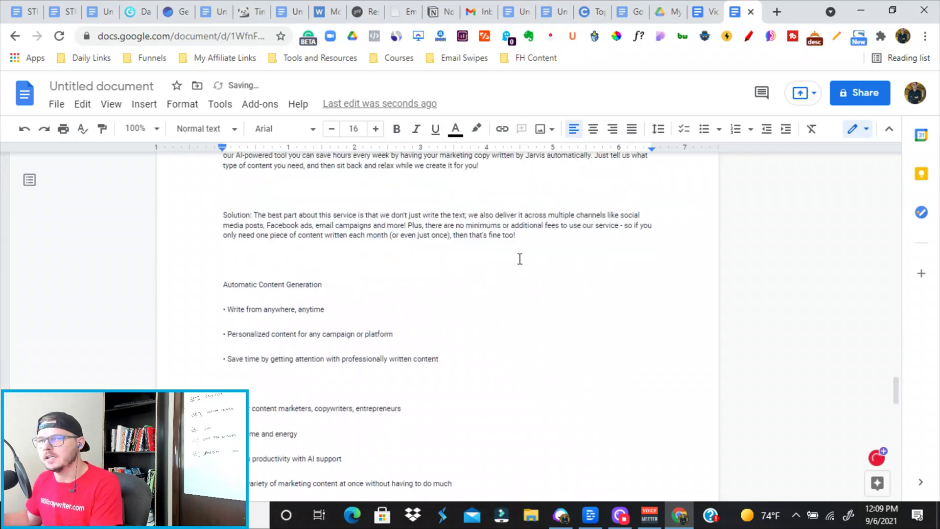
pyautogui.scroll(10, 518, 258)
pyautogui.scroll(-4, 235, 230)
# Add 'Do you need help with your copywriting?' under the greeting, then select the Agitate paragraph.
pyautogui.click(253, 253)
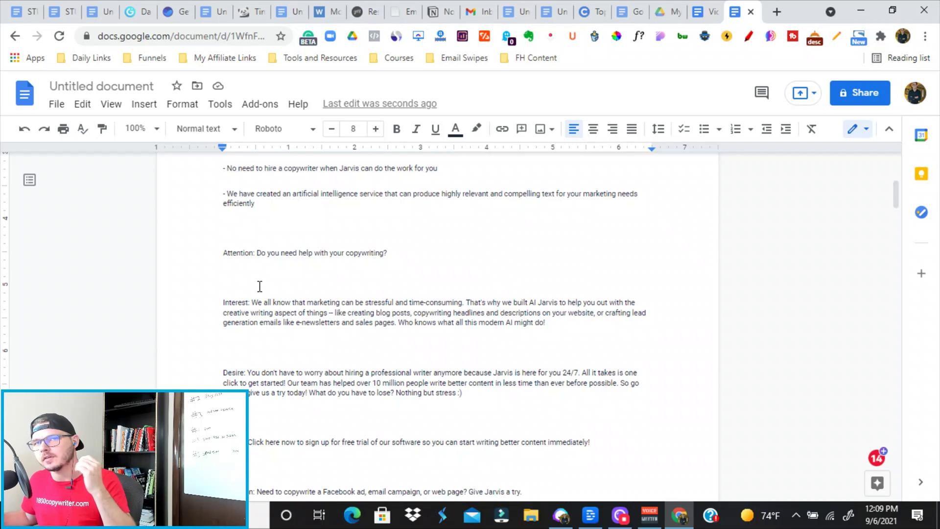
pyautogui.scroll(-2, 260, 264)
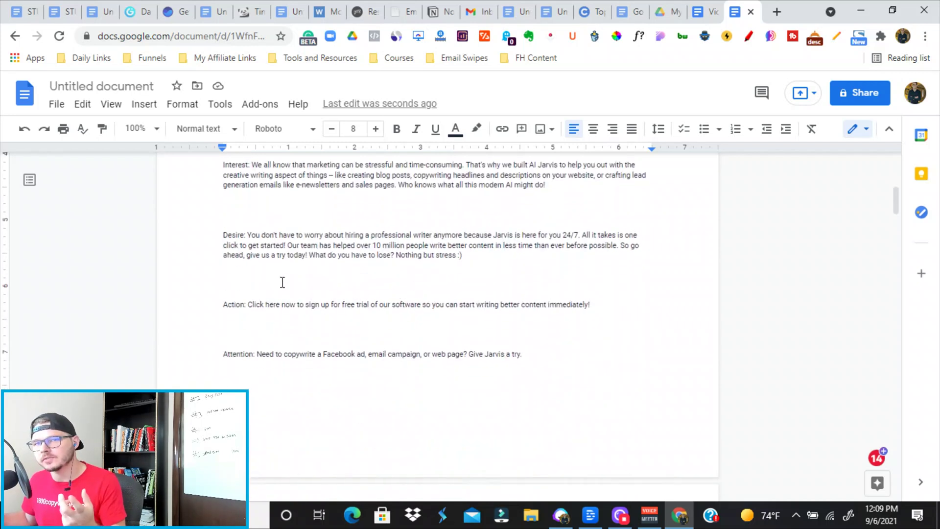
pyautogui.scroll(5, 281, 282)
pyautogui.scroll(-2, 267, 382)
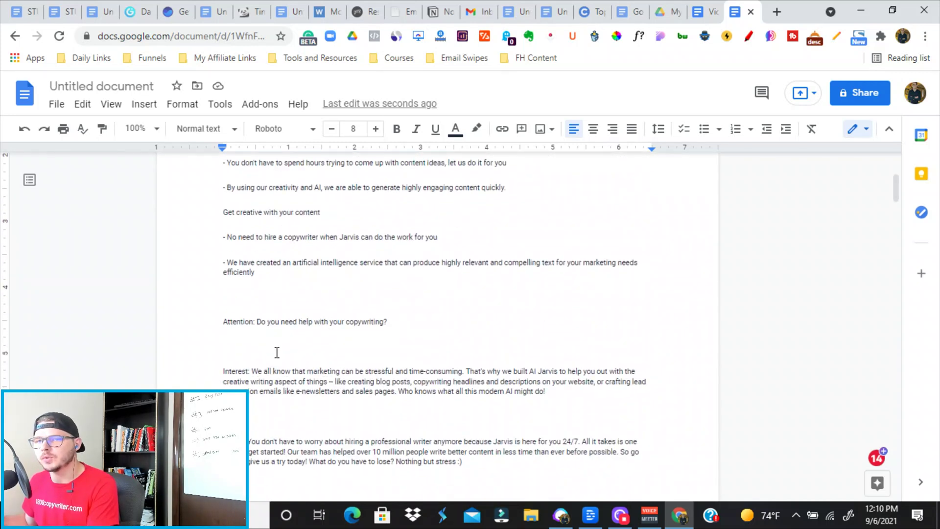
pyautogui.moveTo(255, 332); pyautogui.dragTo(408, 327)
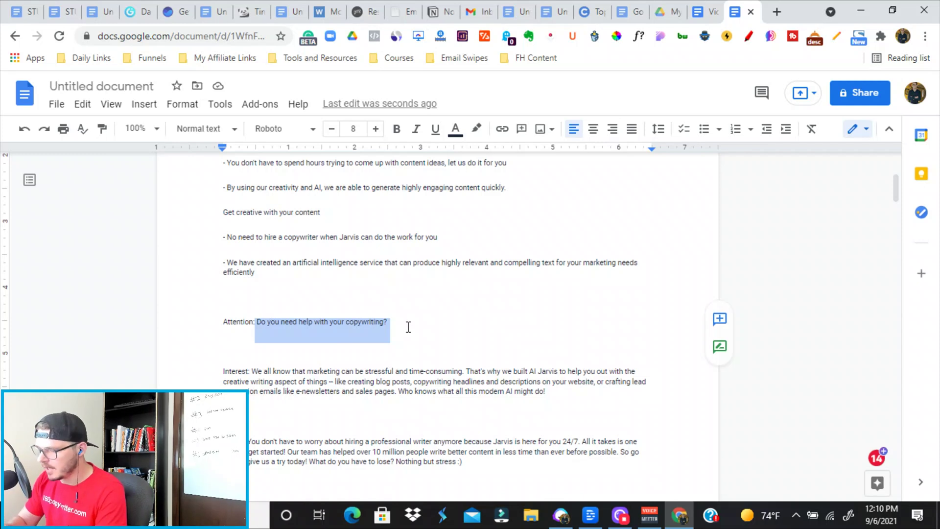
pyautogui.scroll(-10, 436, 330)
pyautogui.scroll(-10, 437, 331)
pyautogui.scroll(-10, 429, 336)
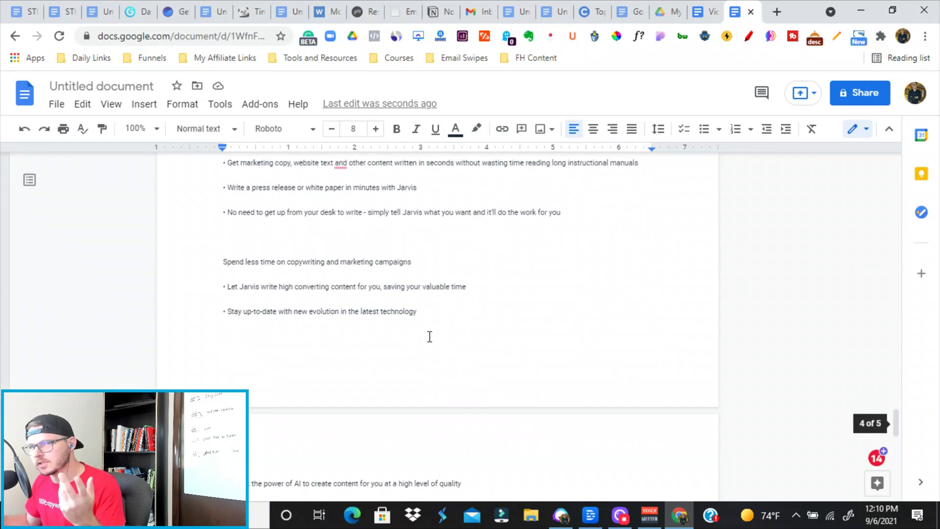
pyautogui.scroll(-5, 430, 337)
pyautogui.click(519, 204)
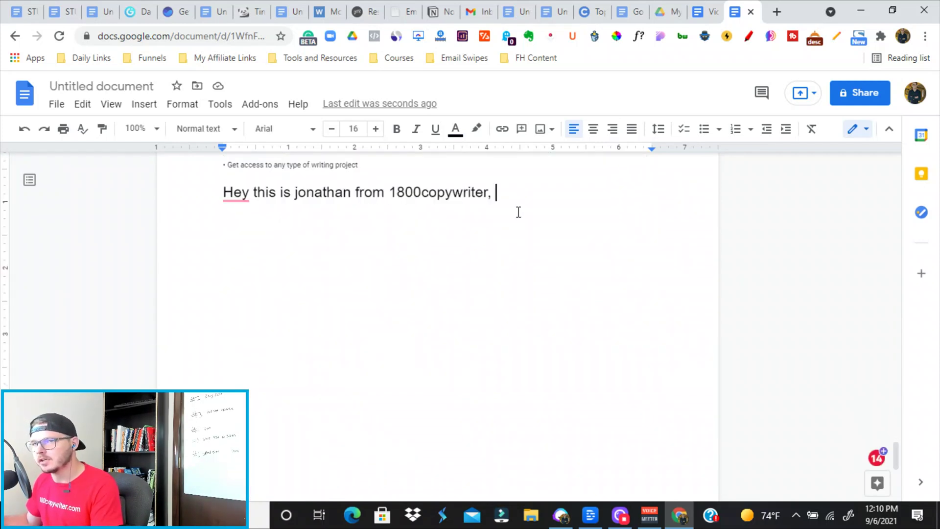
pyautogui.press('Return')
pyautogui.scroll(10, 336, 351)
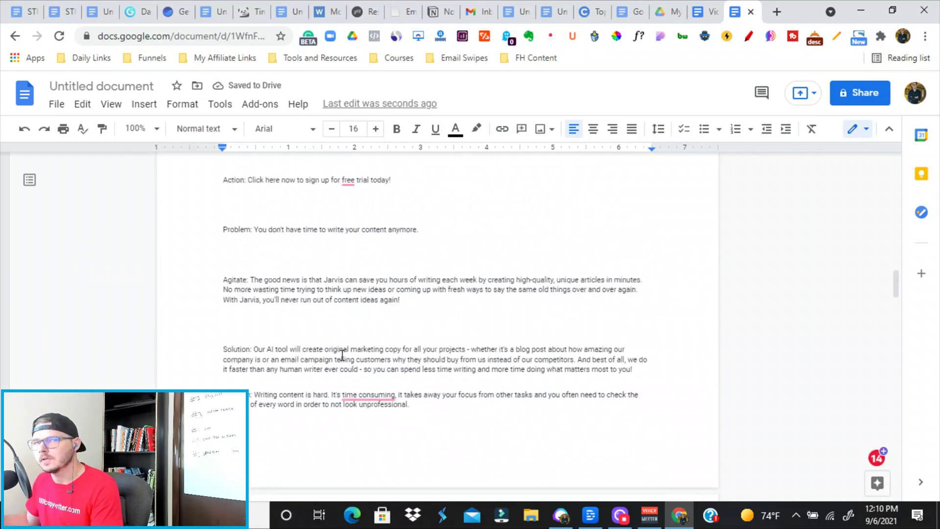
pyautogui.scroll(1, 323, 345)
pyautogui.scroll(1, 322, 346)
pyautogui.scroll(3, 323, 347)
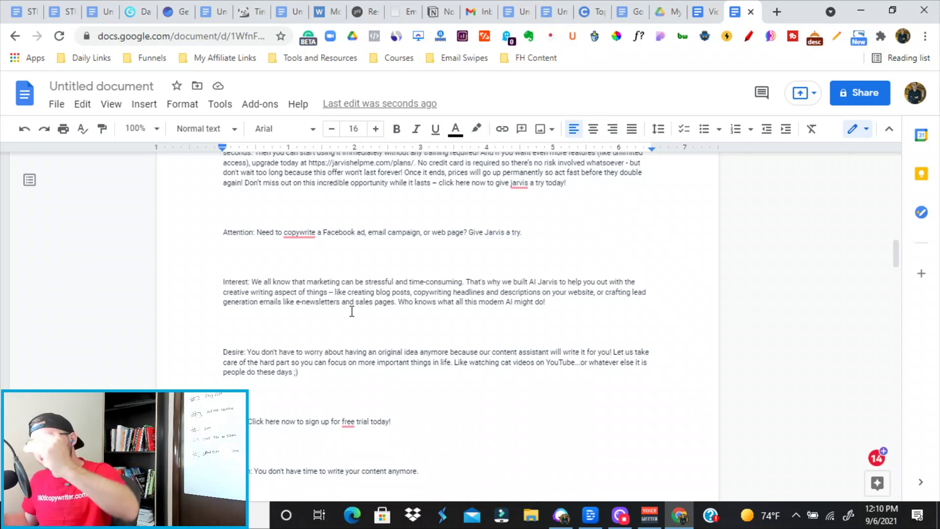
pyautogui.scroll(-4, 341, 296)
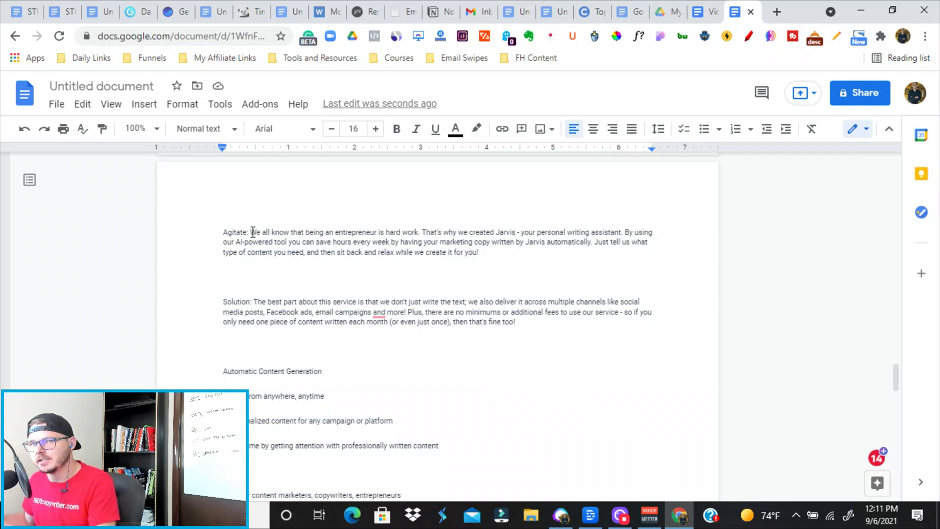
pyautogui.moveTo(249, 232); pyautogui.dragTo(503, 257)
pyautogui.hotkey('ctrl', 'c')
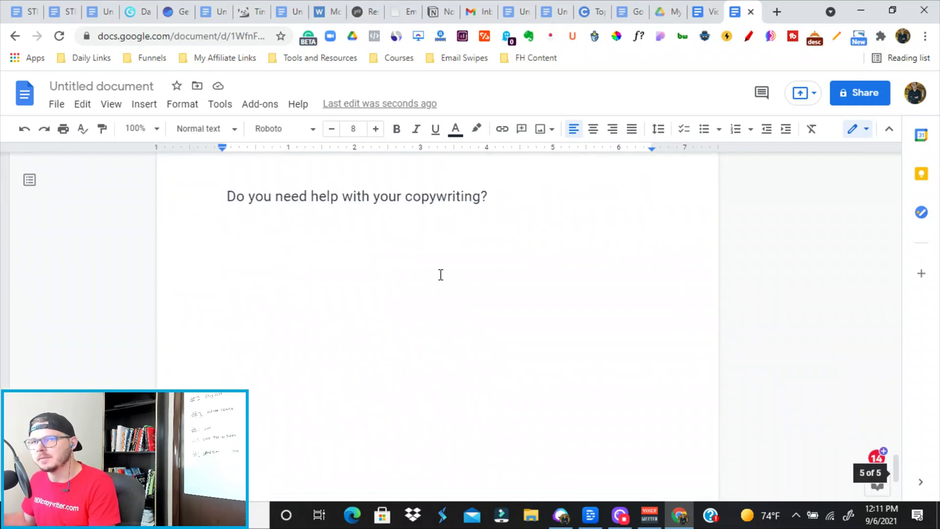
# Paste the Agitate paragraph under the question, split off 'Just tell us', and add a comma after 'Hey'.
pyautogui.press('Return')
pyautogui.press('Return')
pyautogui.hotkey('ctrl', 'v')
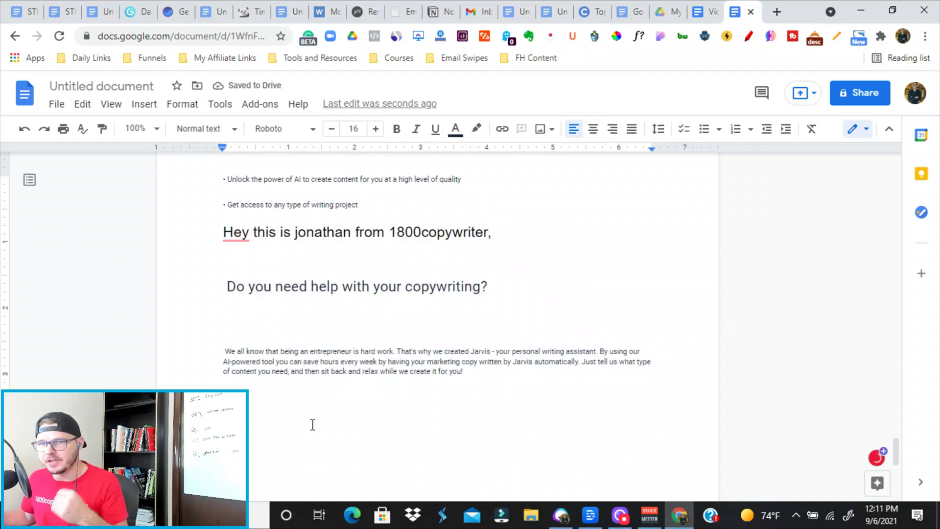
pyautogui.press('Return')
pyautogui.press('Return')
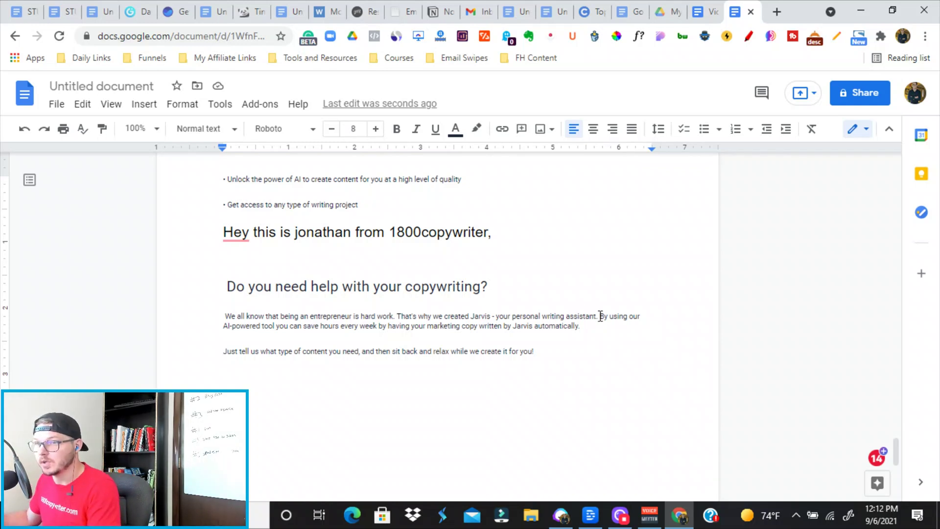
pyautogui.scroll(2, 326, 379)
pyautogui.click(265, 400)
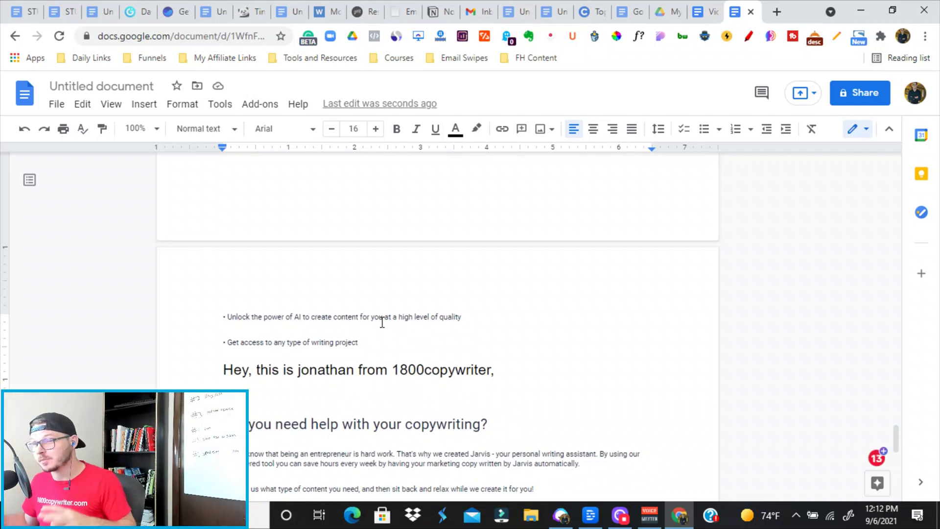
pyautogui.scroll(1, 397, 340)
pyautogui.scroll(10, 397, 340)
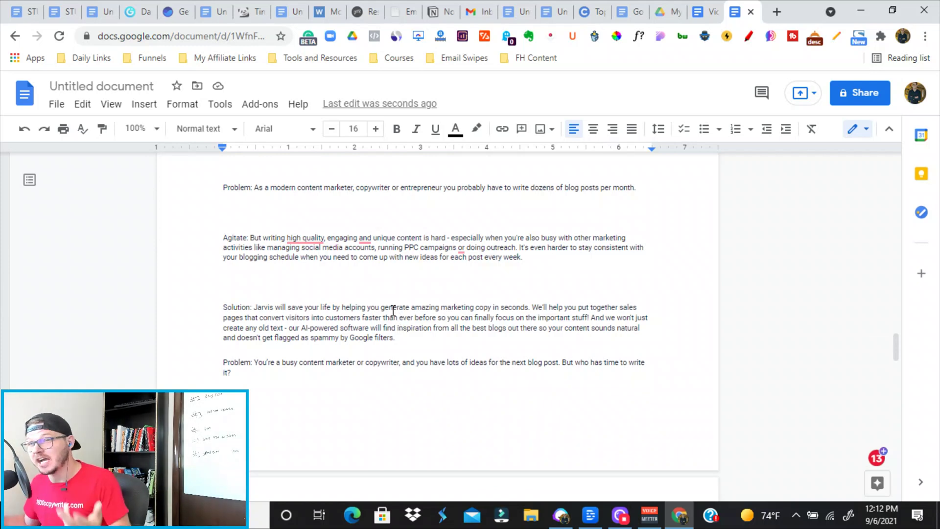
pyautogui.scroll(15, 393, 311)
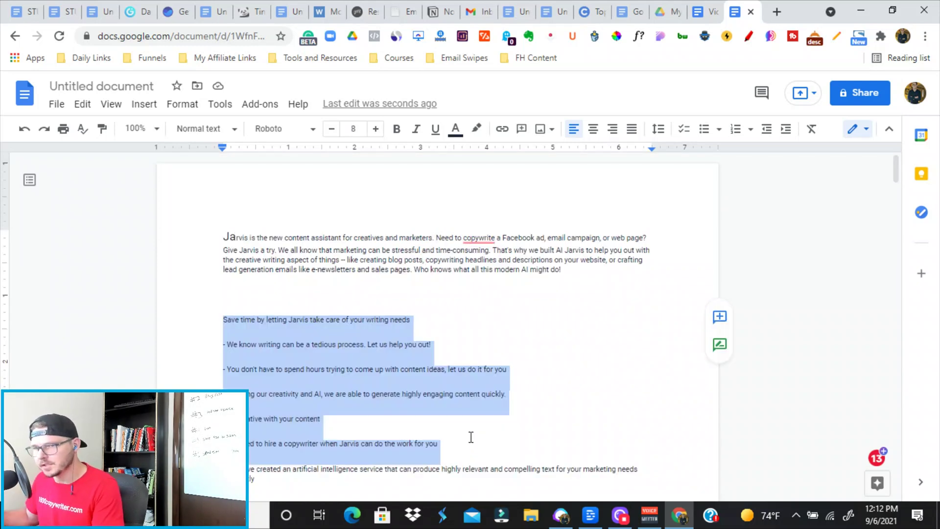
pyautogui.scroll(-8, 471, 437)
pyautogui.scroll(-7, 562, 347)
pyautogui.scroll(-10, 485, 346)
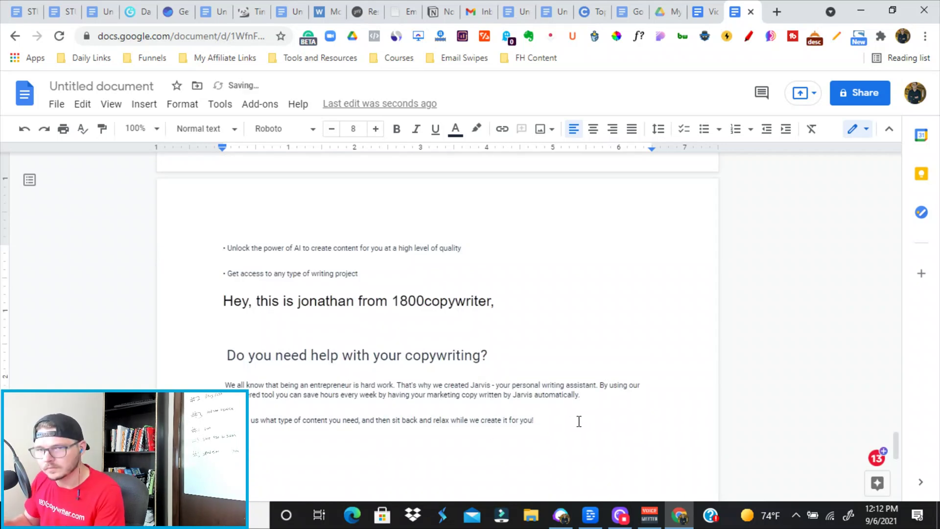
pyautogui.scroll(5, 260, 335)
pyautogui.scroll(2, 260, 334)
pyautogui.scroll(3, 263, 335)
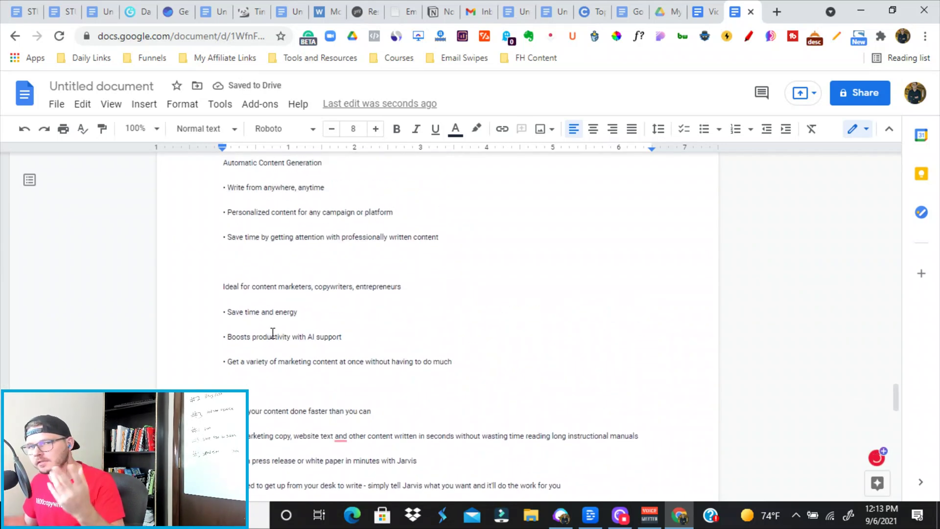
pyautogui.scroll(5, 265, 333)
pyautogui.scroll(2, 265, 332)
pyautogui.scroll(4, 262, 330)
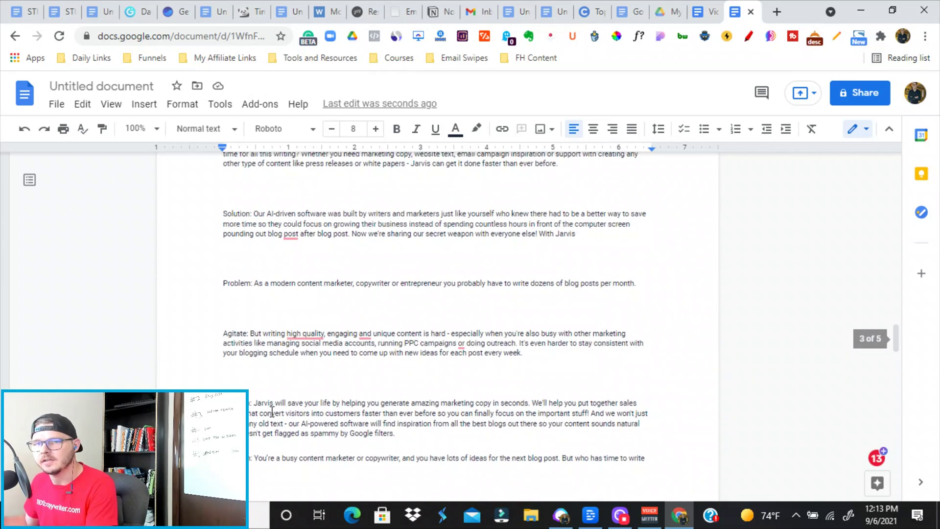
pyautogui.scroll(-3, 325, 353)
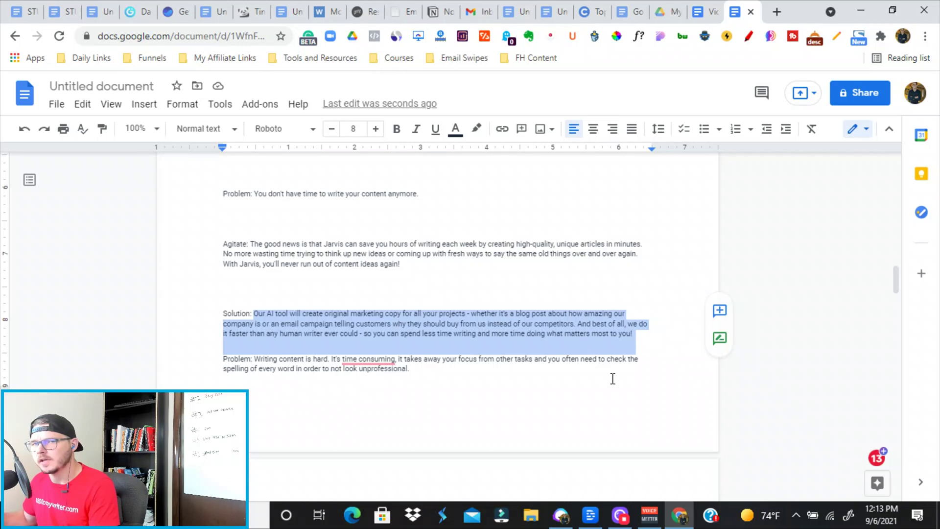
pyautogui.scroll(-5, 475, 372)
pyautogui.scroll(-5, 474, 372)
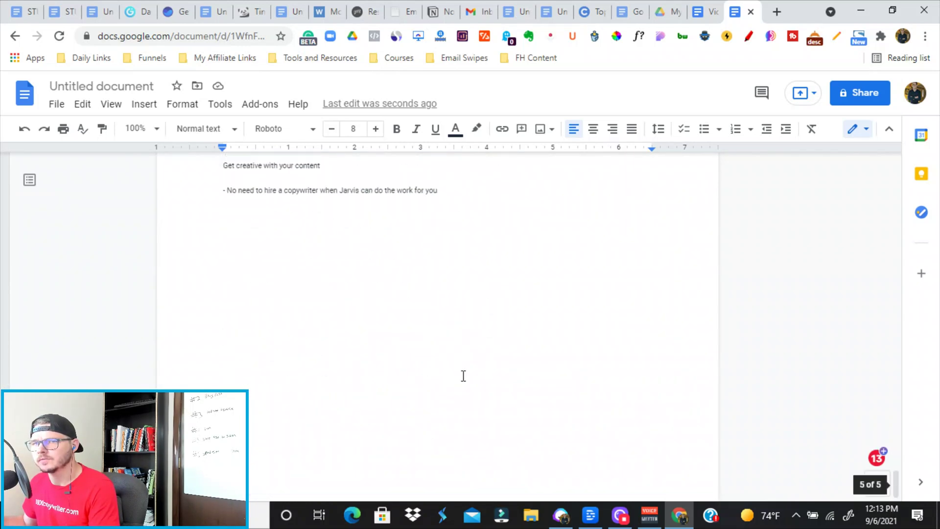
pyautogui.scroll(4, 462, 376)
pyautogui.scroll(-2, 474, 414)
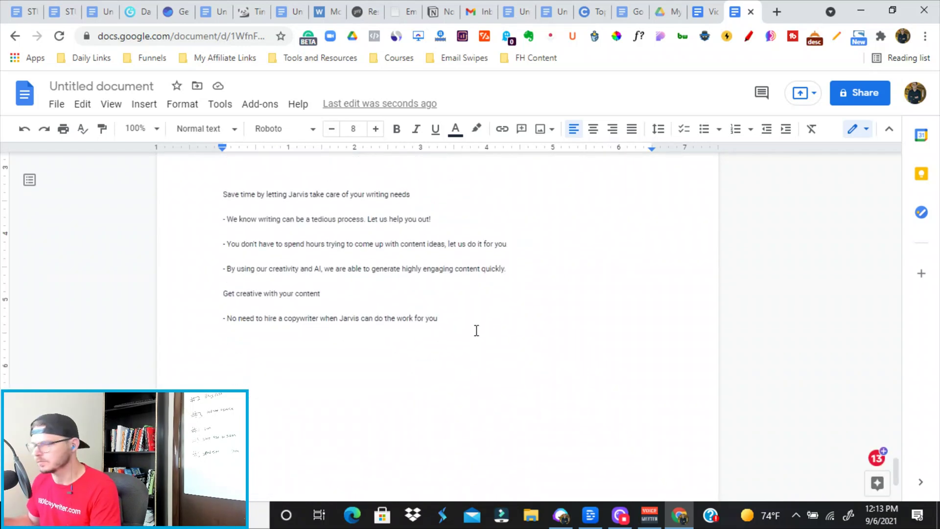
# Paste the 'Our AI tool will create original marketing copy' paragraph below the last bullet.
pyautogui.press('Return')
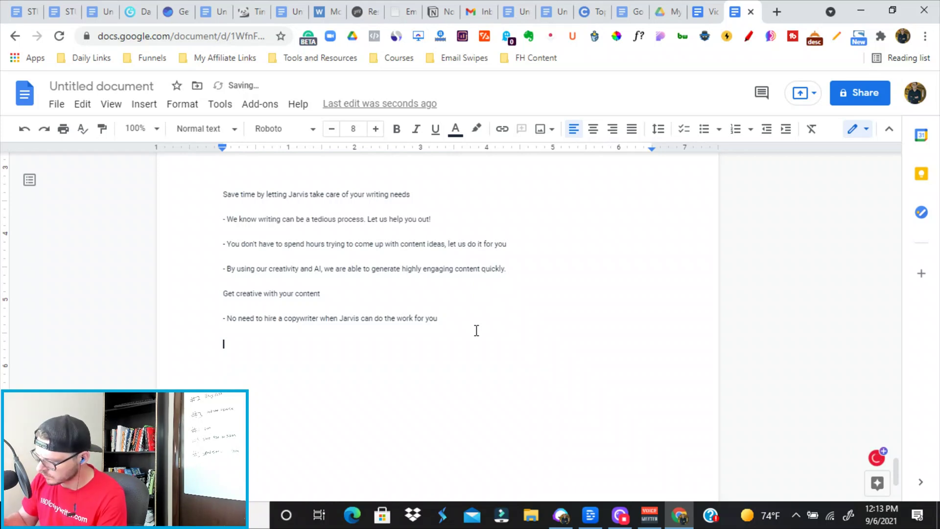
pyautogui.write("Our AI tool will create original marketing copy for all your projects - whether it's a blog post about how amazing our company is or an email campaign telling customers why they should buy from us instead of our competitors. And best of all, we do it faster than any human writer ever could - so you can spend less time writing and more time doing what matters most to you!")
pyautogui.scroll(5, 248, 361)
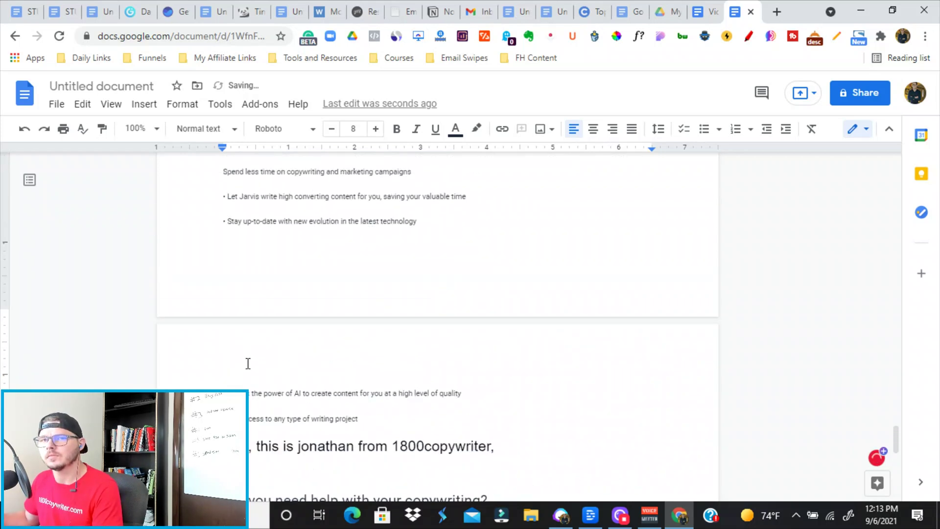
pyautogui.scroll(-2, 262, 370)
pyautogui.scroll(-2, 250, 294)
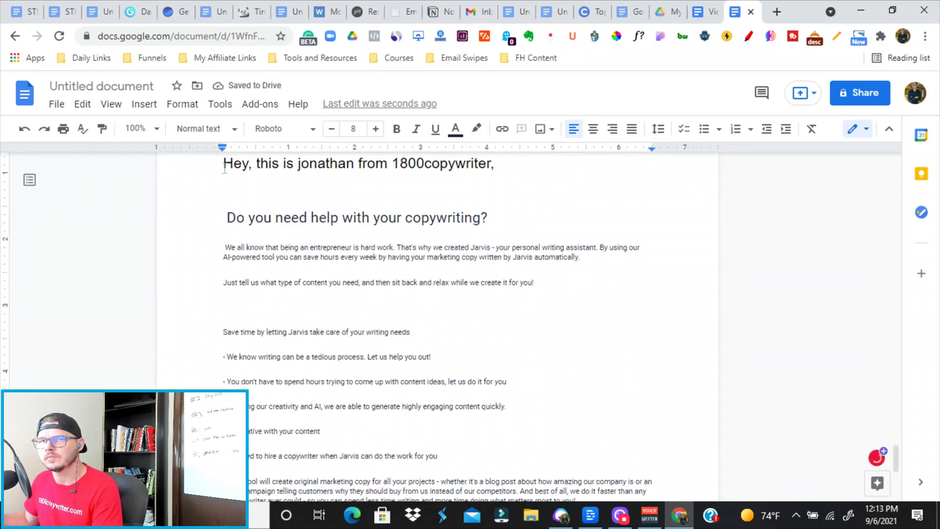
pyautogui.moveTo(223, 163); pyautogui.dragTo(588, 443)
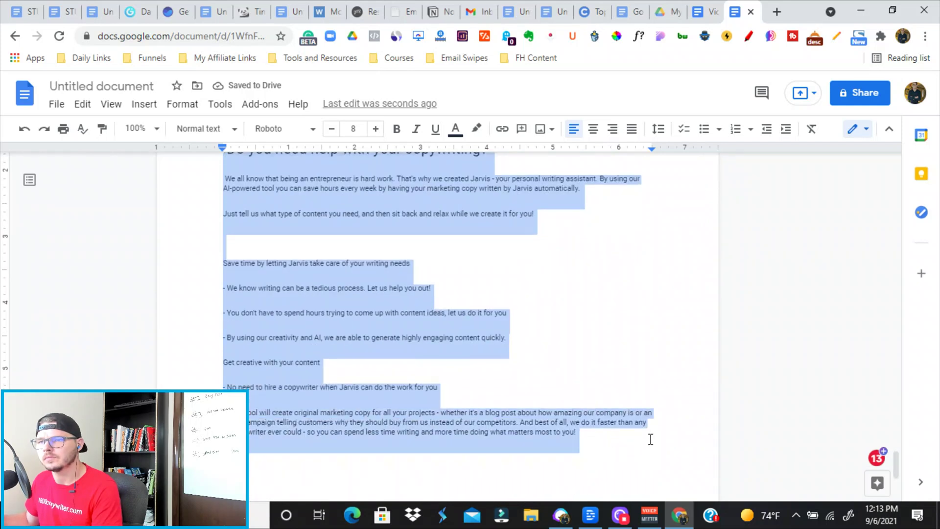
# Set the email to 18 pt, sign off 'Best wishes Jonathan!', and begin a P.s line.
pyautogui.hotkey('ctrl', 'z')
pyautogui.write('Best wishes')
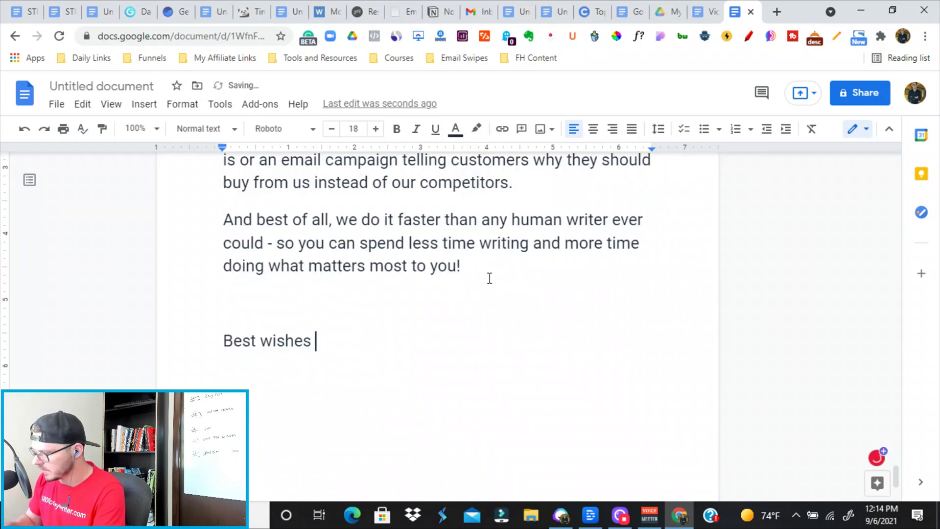
pyautogui.write('sig')
pyautogui.press('BackSpace')
pyautogui.press('BackSpace')
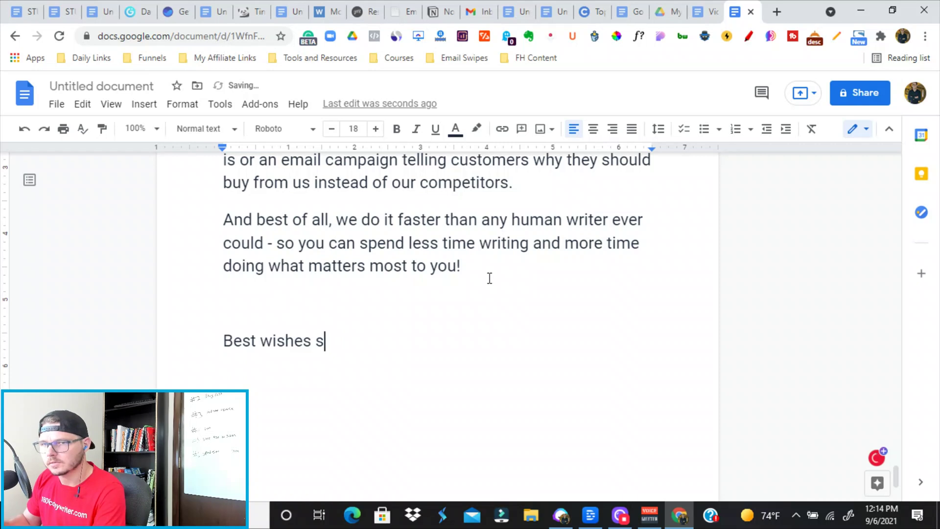
pyautogui.press('BackSpace')
pyautogui.write('Jonat')
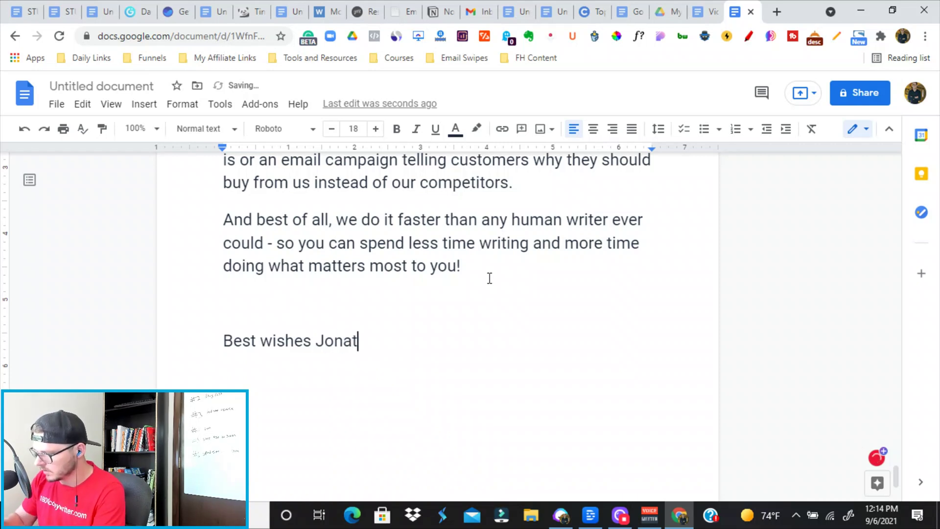
pyautogui.write('han!')
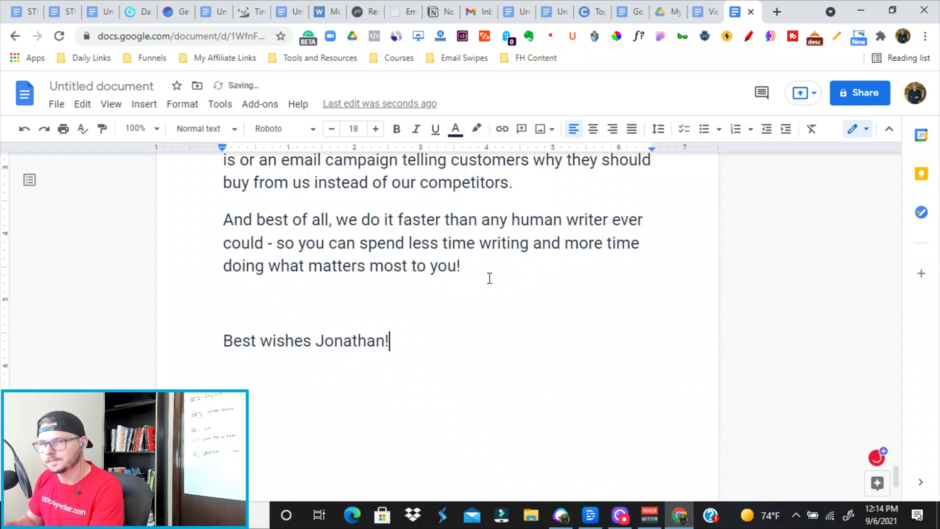
pyautogui.press('Return')
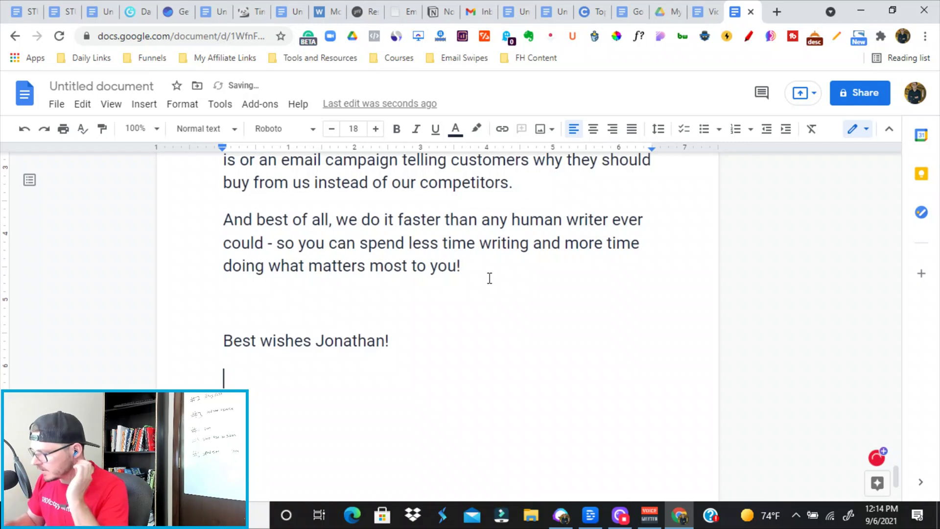
pyautogui.write('P>S')
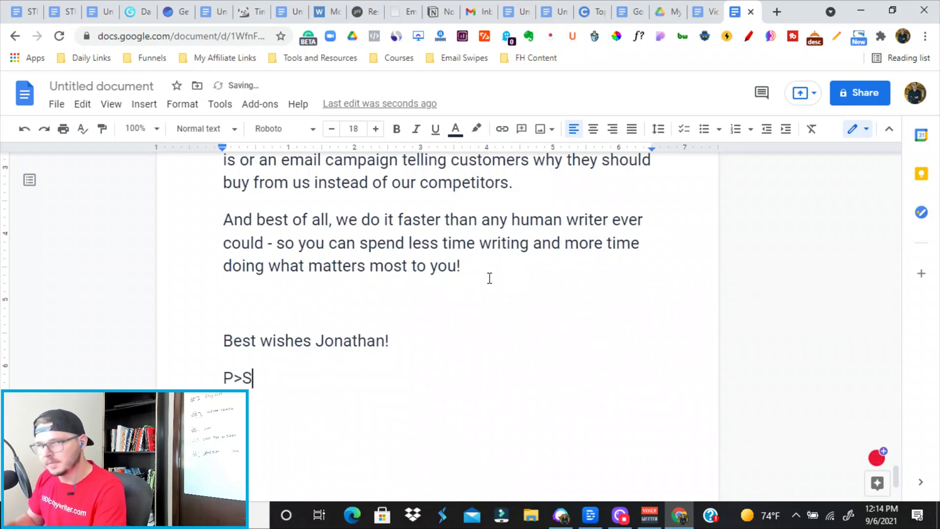
pyautogui.press('BackSpace')
pyautogui.press('BackSpace')
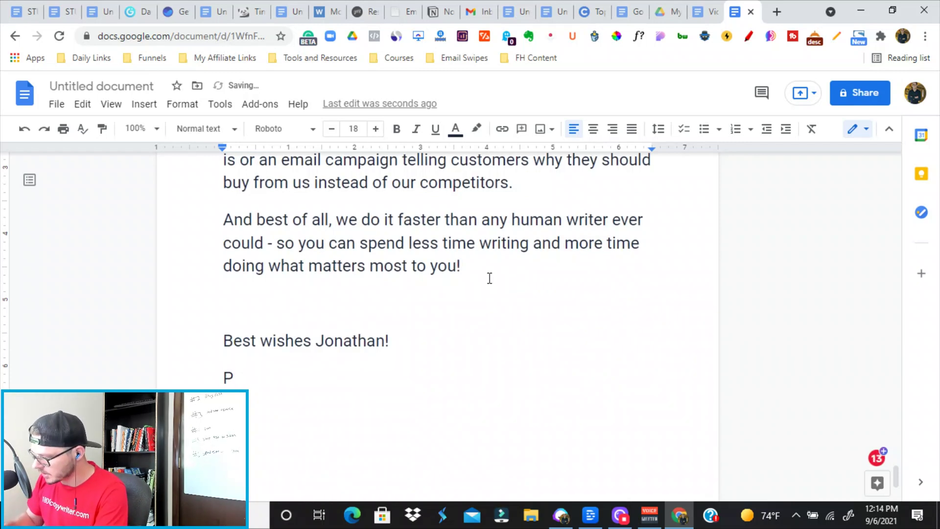
pyautogui.write('.s')
pyautogui.scroll(10, 485, 294)
pyautogui.scroll(3, 500, 369)
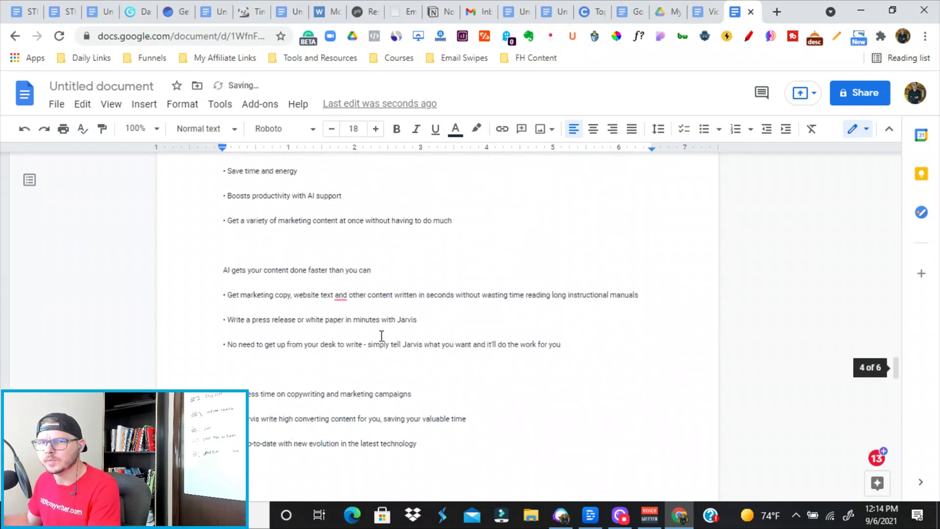
pyautogui.scroll(5, 382, 336)
pyautogui.scroll(3, 380, 358)
pyautogui.scroll(1, 242, 312)
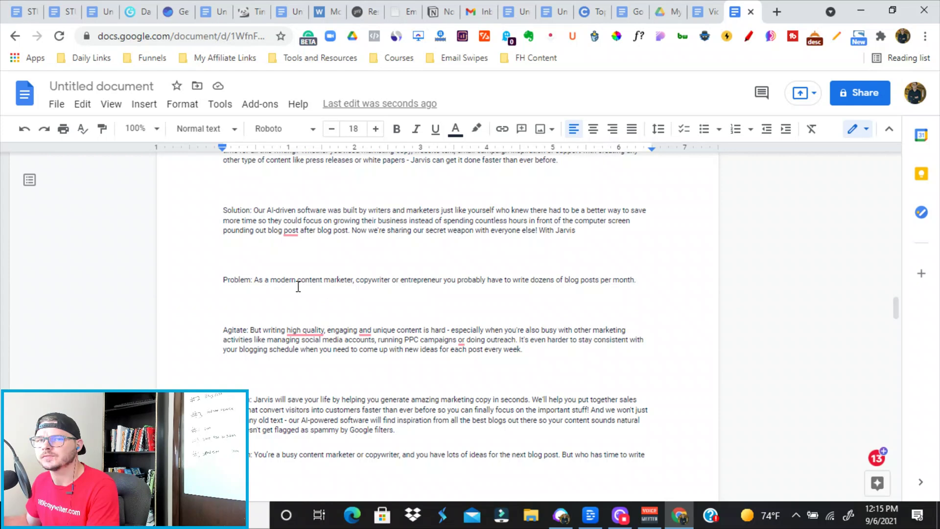
pyautogui.scroll(4, 314, 331)
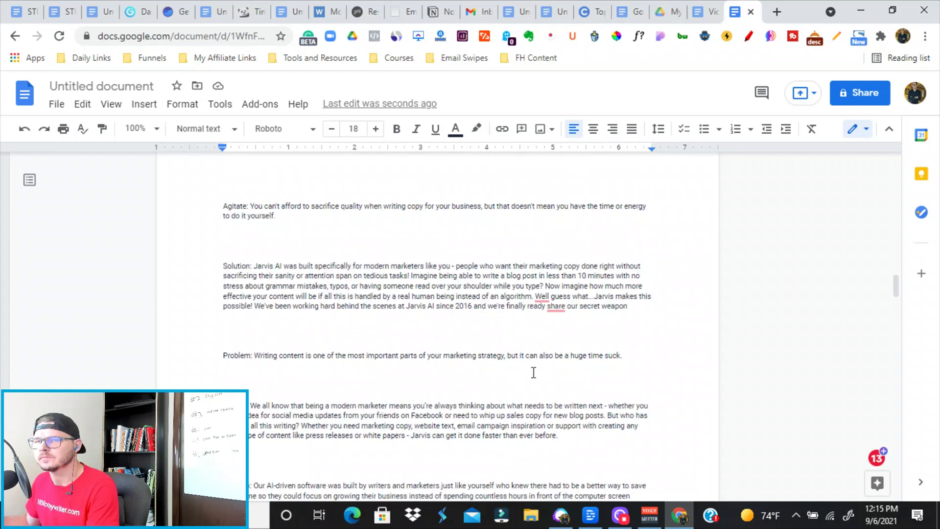
# Paste the 'huge time suck' sentence under the P.s and delete its 'Problem:' label.
pyautogui.hotkey('ctrl', 'End')
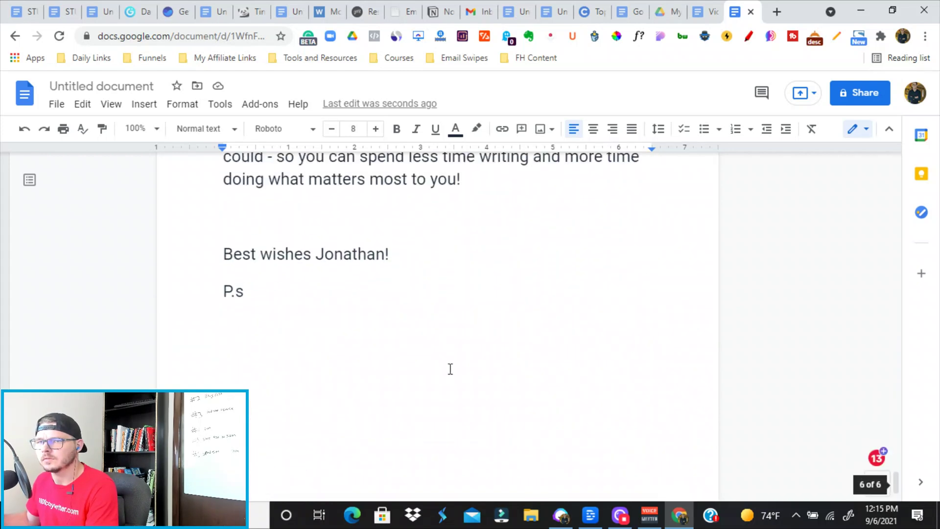
pyautogui.doubleClick(284, 244)
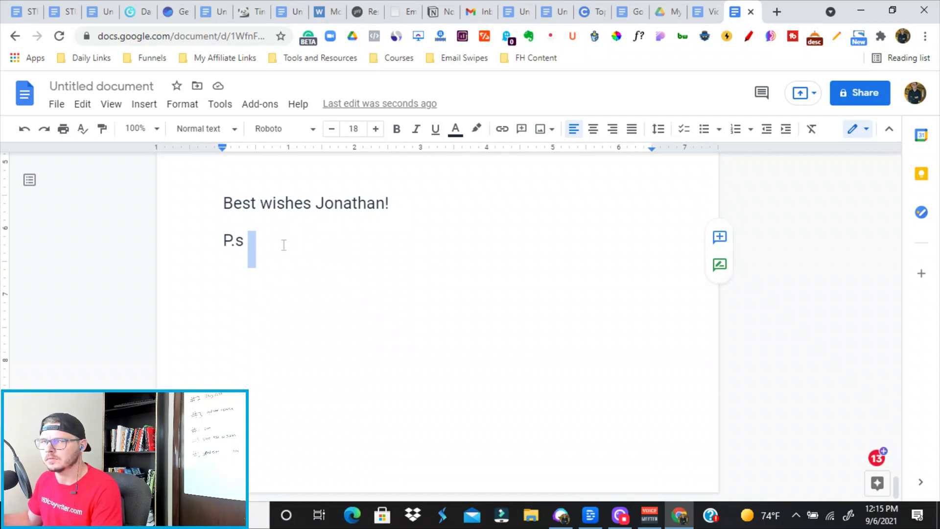
pyautogui.click(284, 245)
pyautogui.press('Return')
pyautogui.write('Problem: Writing content is one of the most important parts of your marketing strategy, but it can also be a huge time suck.')
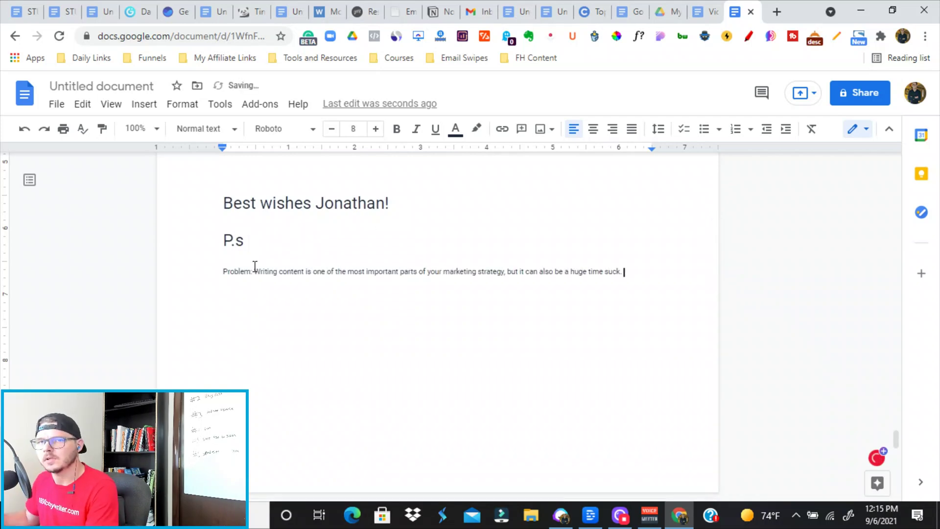
pyautogui.press('BackSpace')
pyautogui.press('BackSpace')
pyautogui.press('BackSpace')
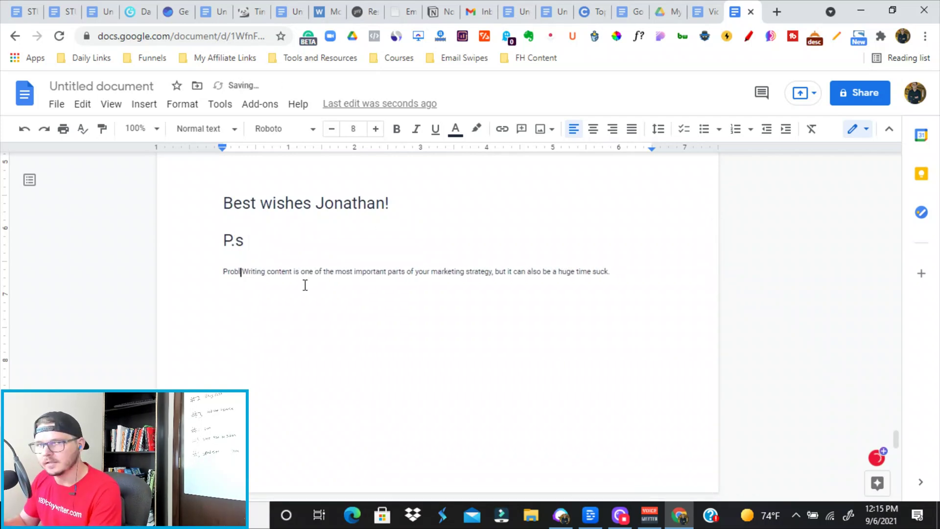
pyautogui.press('BackSpace')
pyautogui.press('BackSpace')
pyautogui.press('BackSpace')
pyautogui.press('BackSpace')
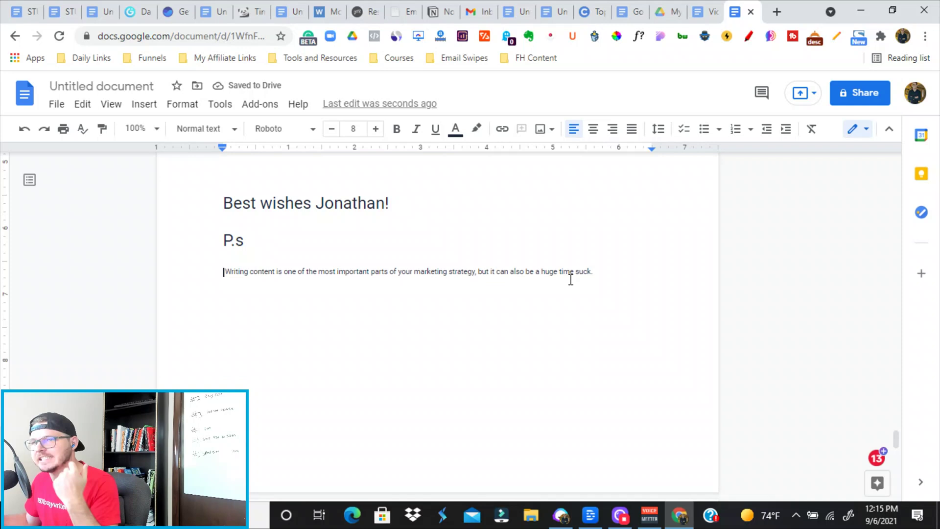
pyautogui.click(601, 273)
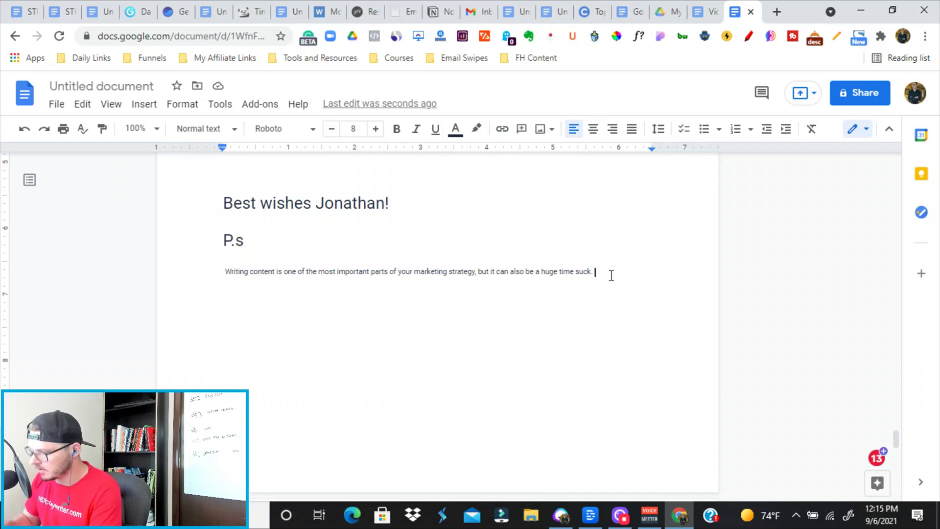
pyautogui.write('Heres a Free Trial check it out.')
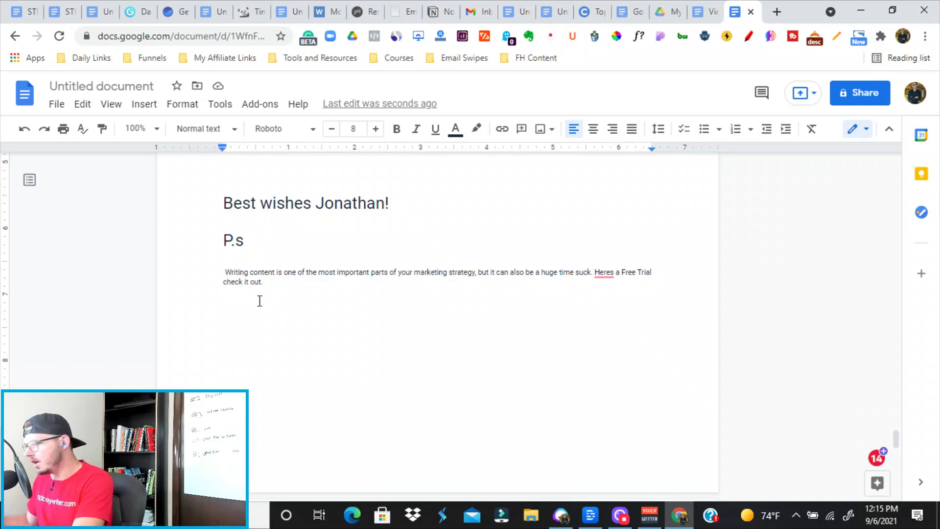
# Correct 'Heres' to 'Here's' in the P.s sentence, leaving an empty line below.
pyautogui.press('Return')
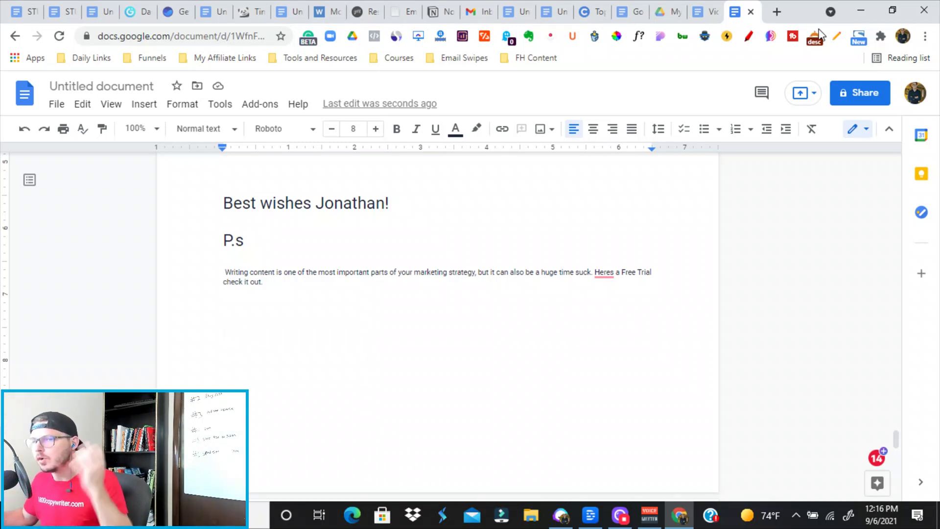
pyautogui.click(598, 274)
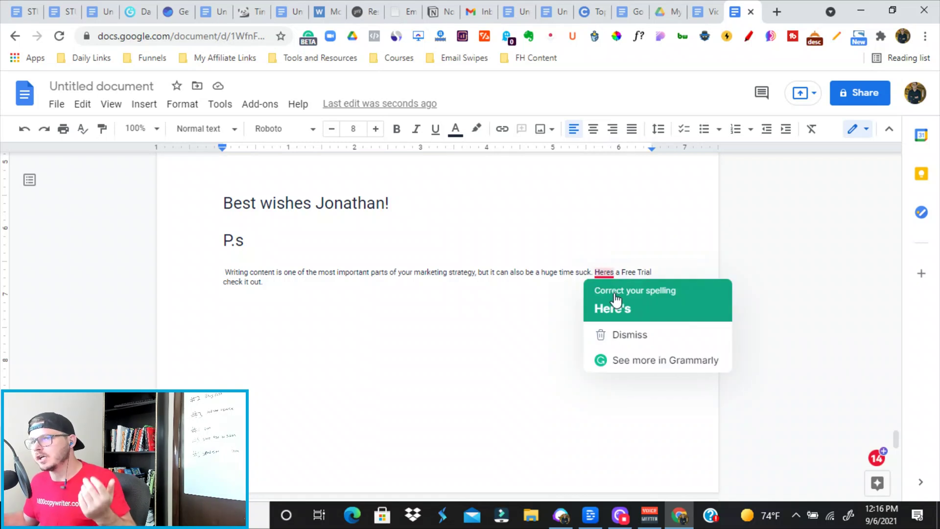
pyautogui.click(611, 306)
pyautogui.hotkey('shift', 'Down')
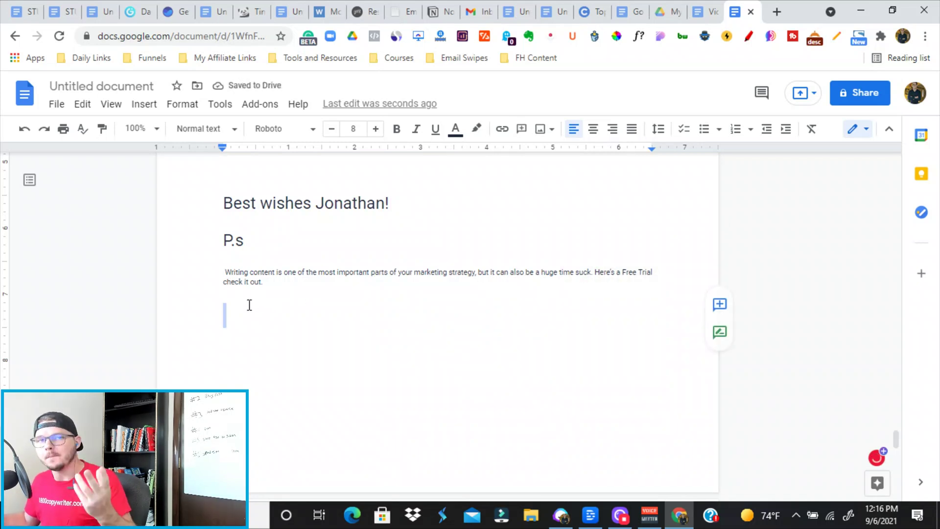
pyautogui.click(220, 315)
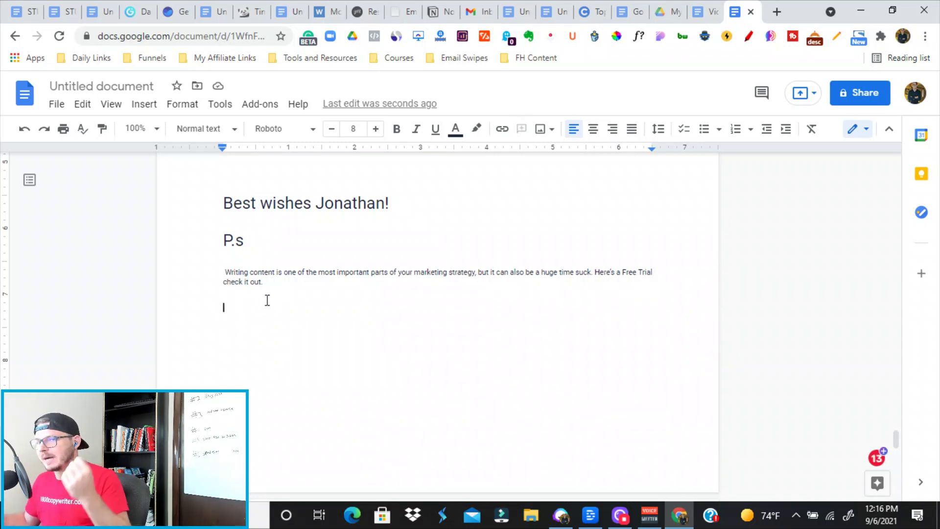
# Raise the free-trial P.S. paragraph from 8 to 13 pt, then return to the email body.
pyautogui.moveTo(210, 277); pyautogui.dragTo(294, 305)
pyautogui.click(375, 129)
pyautogui.click(376, 129)
pyautogui.click(375, 128)
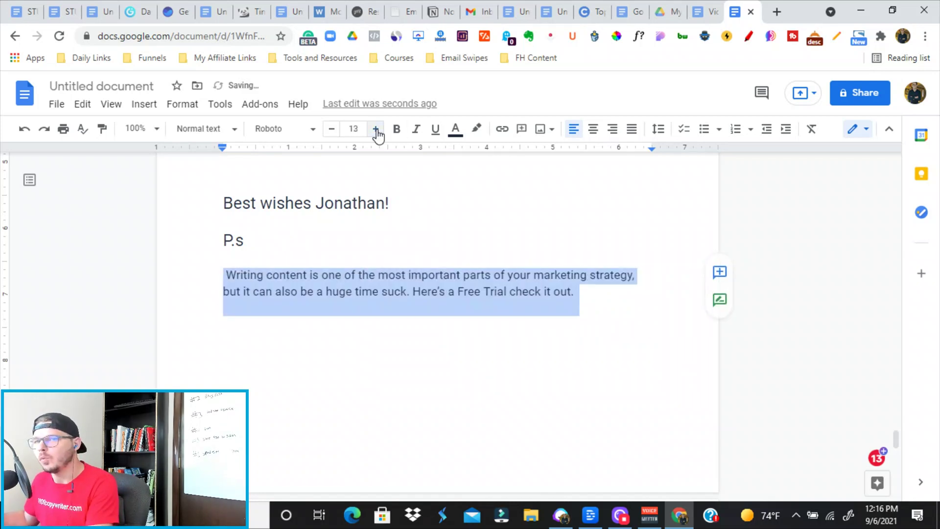
pyautogui.scroll(10, 346, 355)
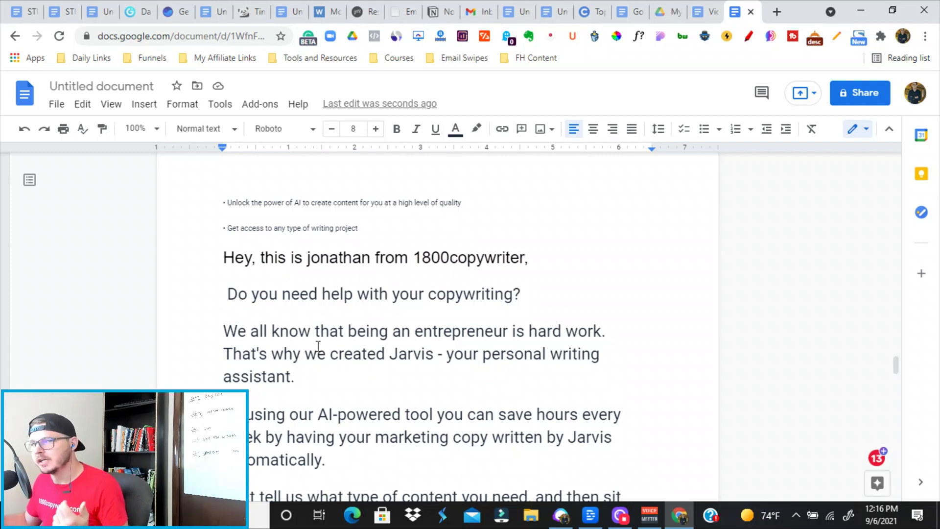
pyautogui.scroll(-2, 317, 342)
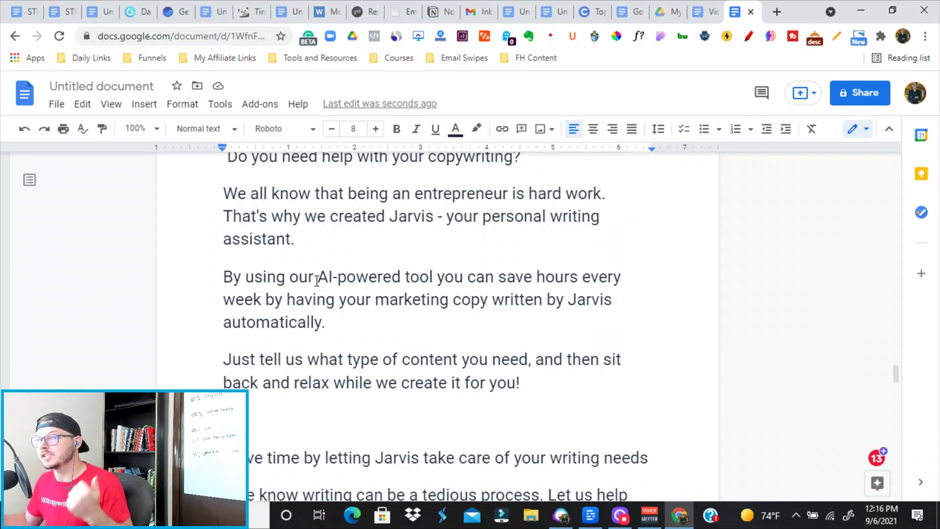
pyautogui.press('Escape')
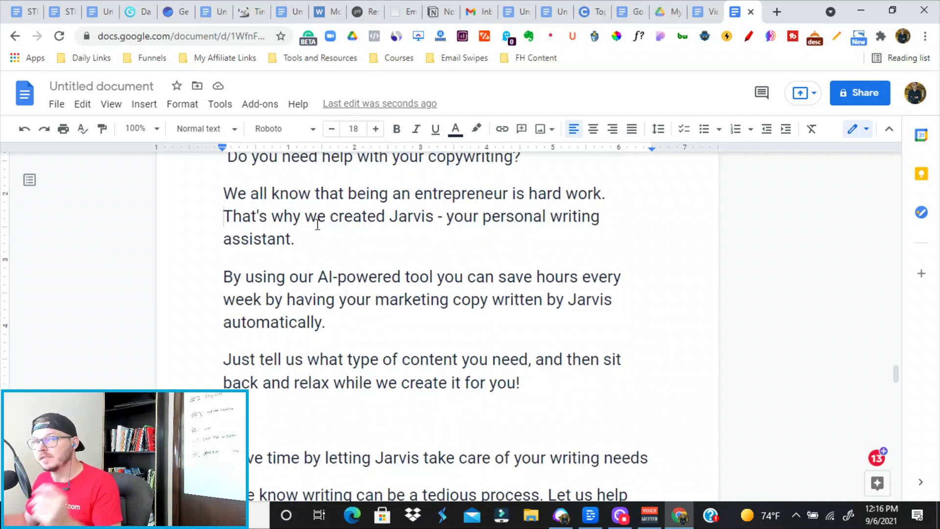
pyautogui.click(329, 218)
pyautogui.write('partnered')
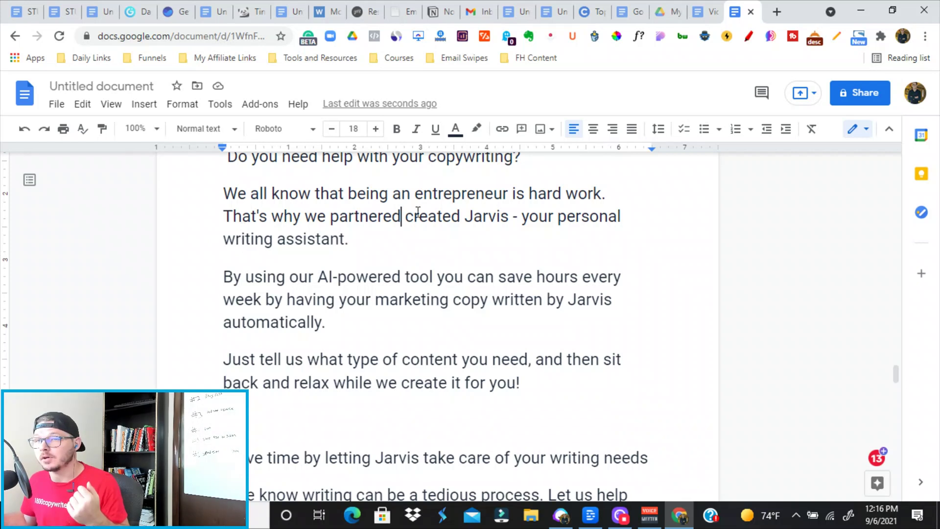
# Replace 'created' with 'partnered with', 'our' with 'an', and 'us' with 'Jarvis'.
pyautogui.click(465, 218)
pyautogui.press('BackSpace')
pyautogui.press('BackSpace')
pyautogui.press('BackSpace')
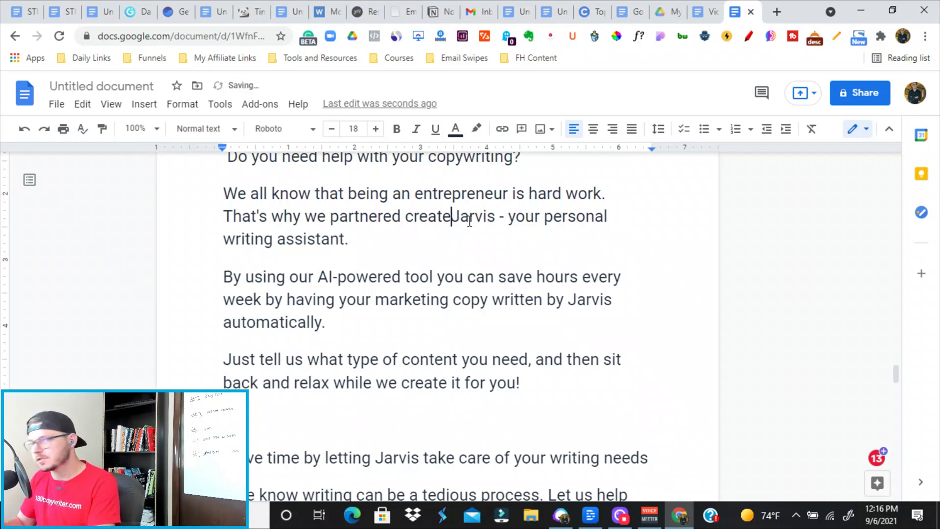
pyautogui.write('with')
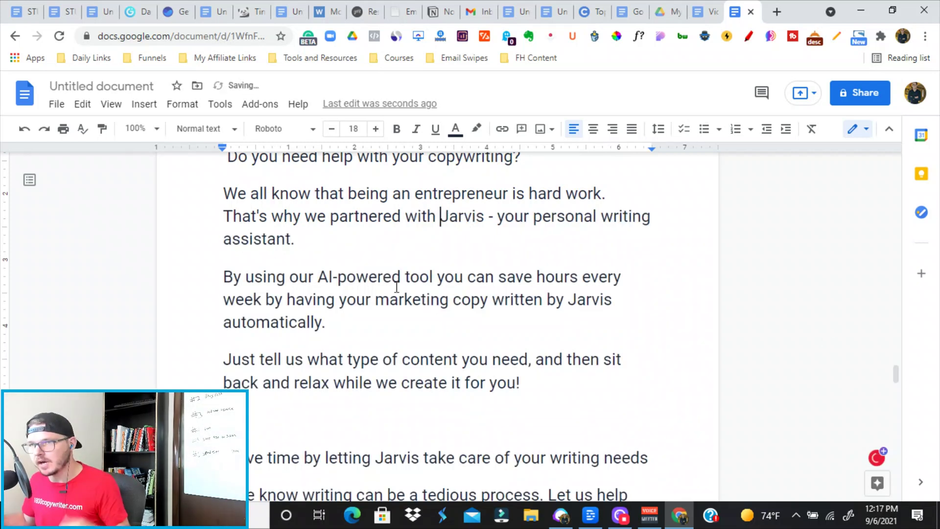
pyautogui.scroll(-2, 356, 316)
pyautogui.scroll(2, 234, 297)
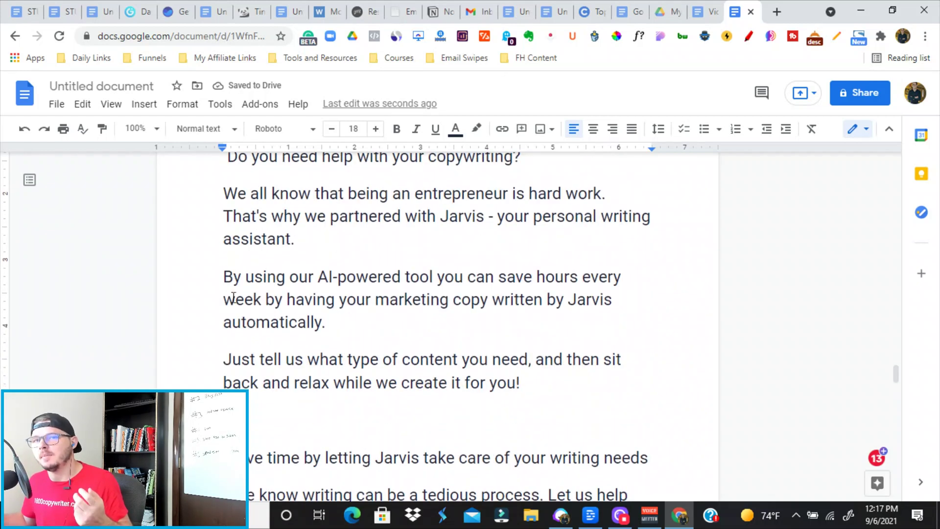
pyautogui.click(316, 278)
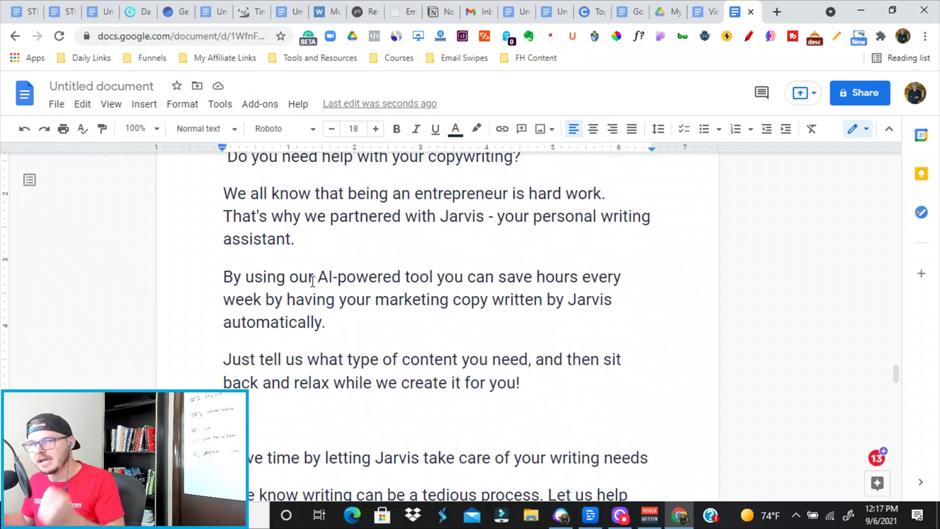
pyautogui.press('BackSpace')
pyautogui.press('BackSpace')
pyautogui.press('BackSpace')
pyautogui.write('an')
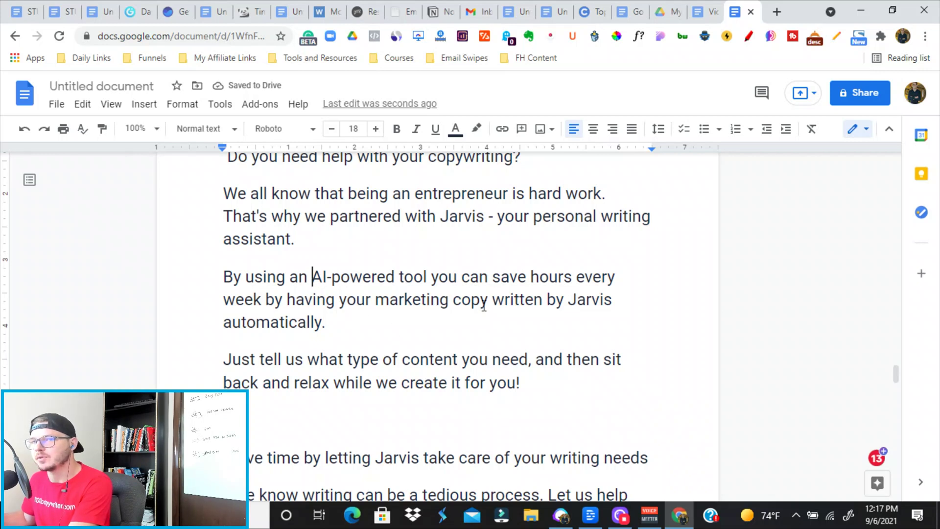
pyautogui.scroll(-1, 331, 337)
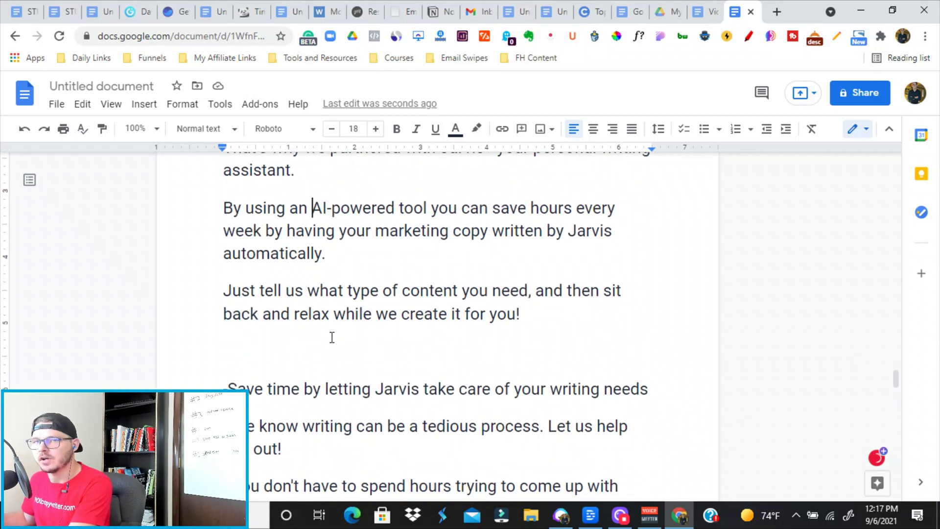
pyautogui.doubleClick(294, 291)
pyautogui.write('Jarvis')
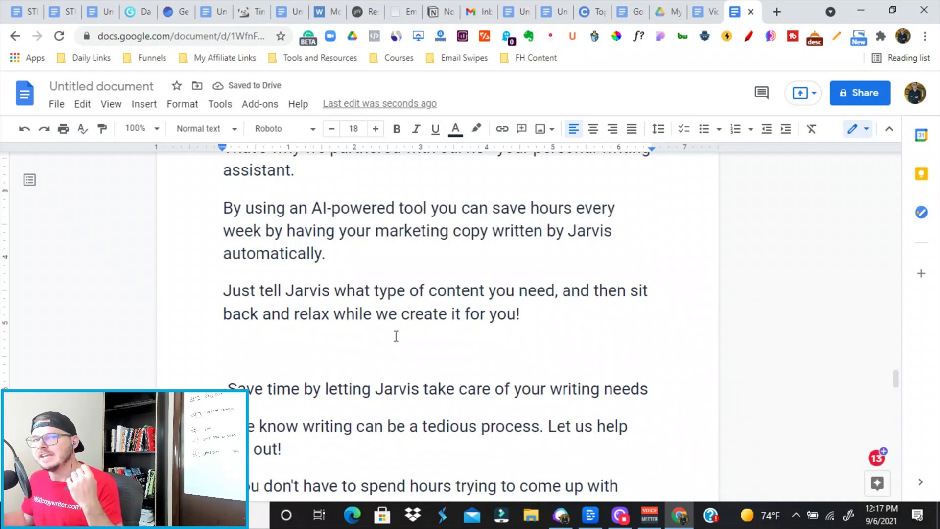
pyautogui.scroll(-3, 354, 351)
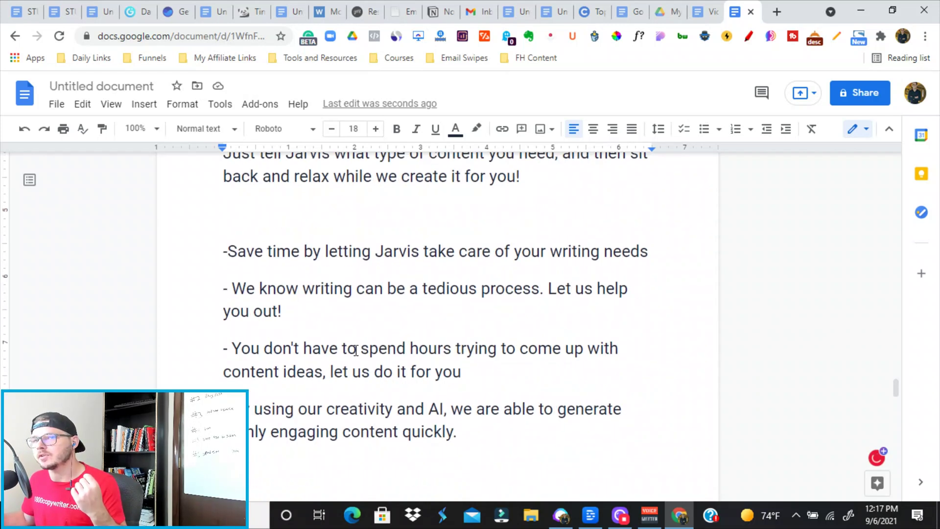
pyautogui.scroll(-2, 411, 245)
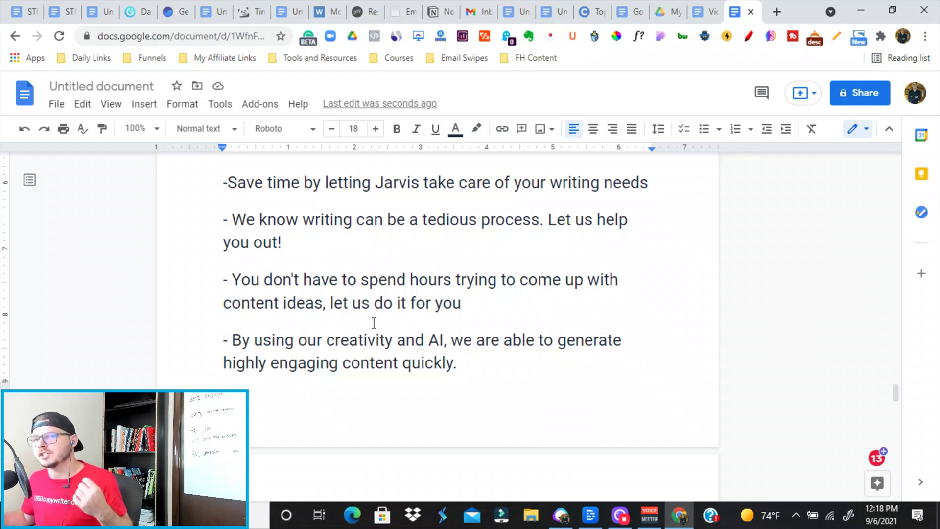
pyautogui.scroll(-2, 373, 323)
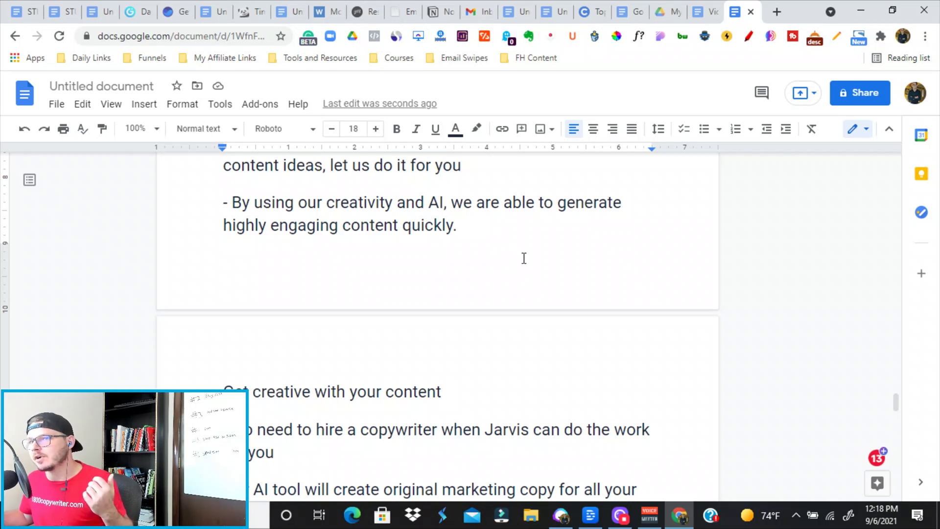
pyautogui.scroll(-1, 330, 283)
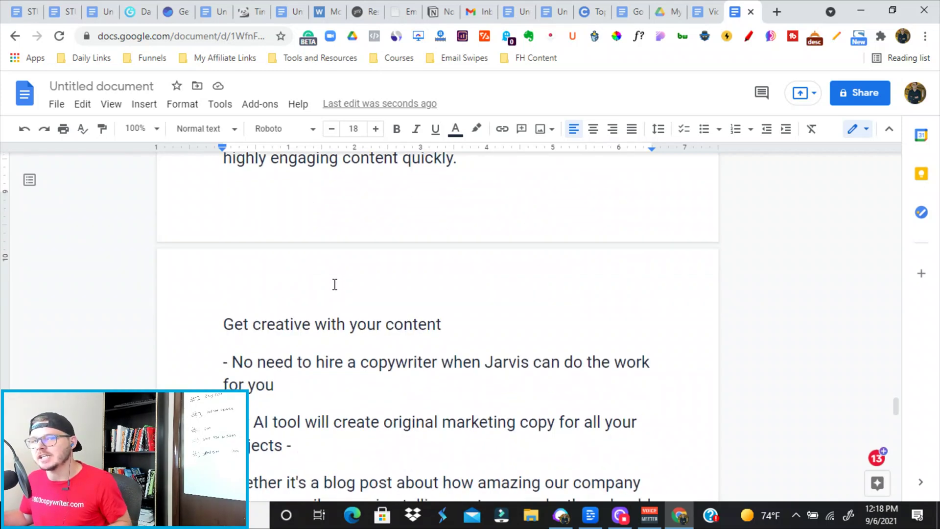
pyautogui.scroll(-1, 329, 305)
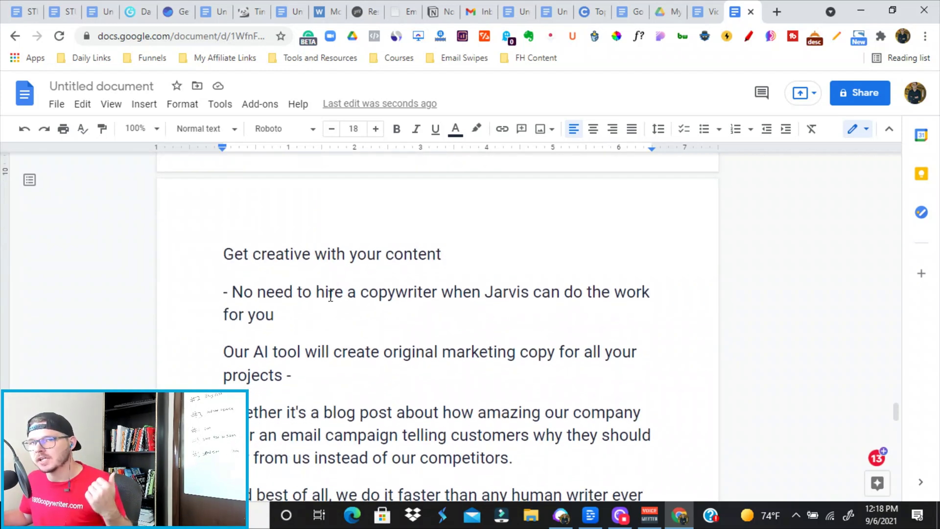
pyautogui.scroll(-1, 307, 324)
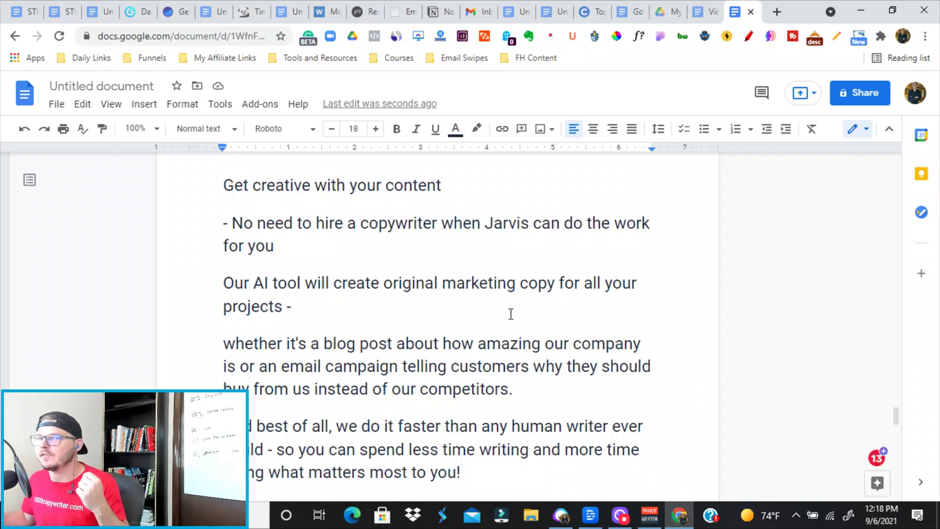
pyautogui.scroll(-2, 424, 335)
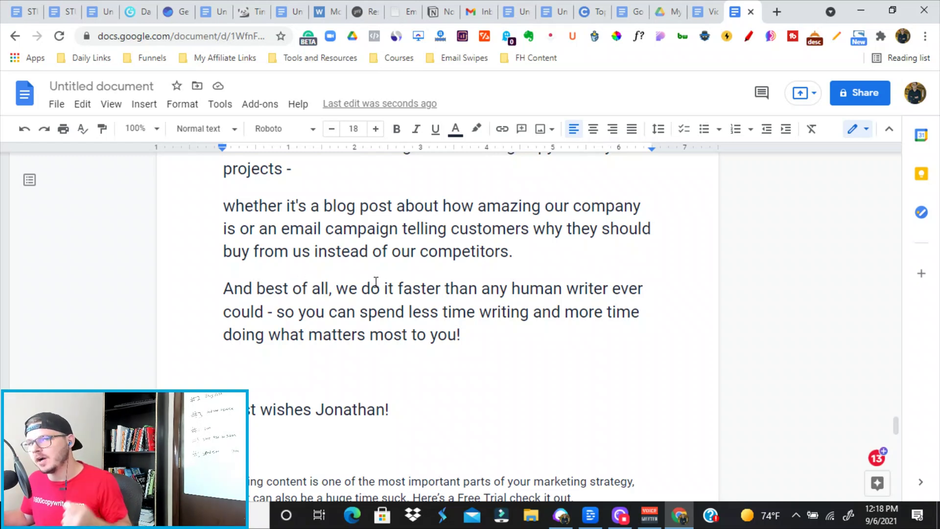
pyautogui.scroll(-1, 348, 304)
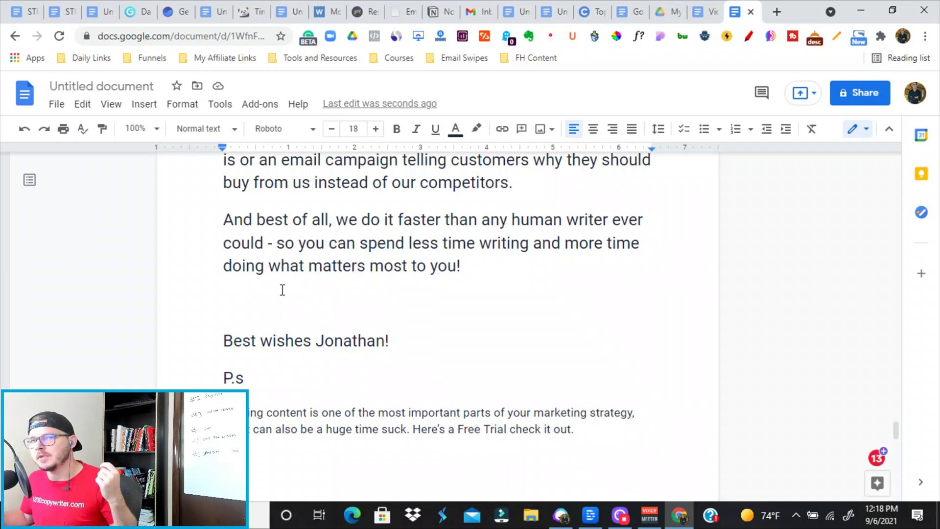
pyautogui.scroll(-1, 340, 320)
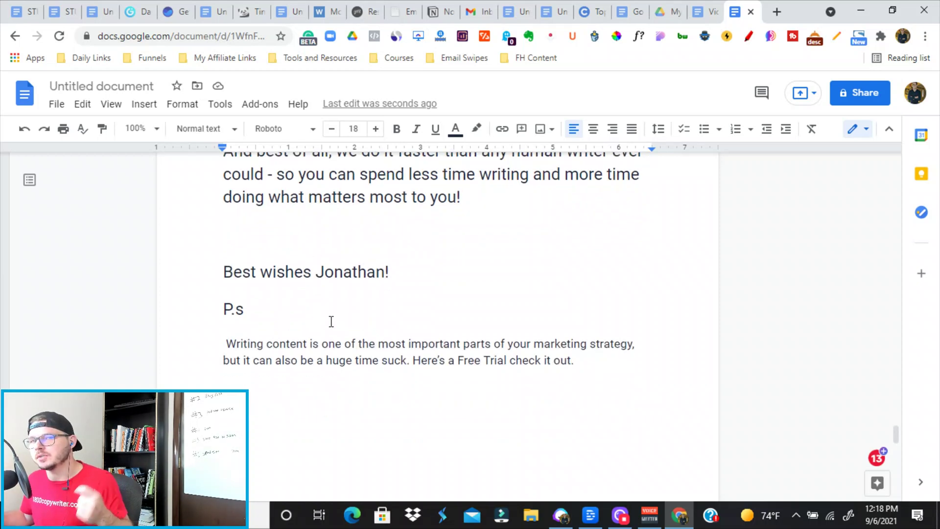
pyautogui.scroll(-1, 334, 301)
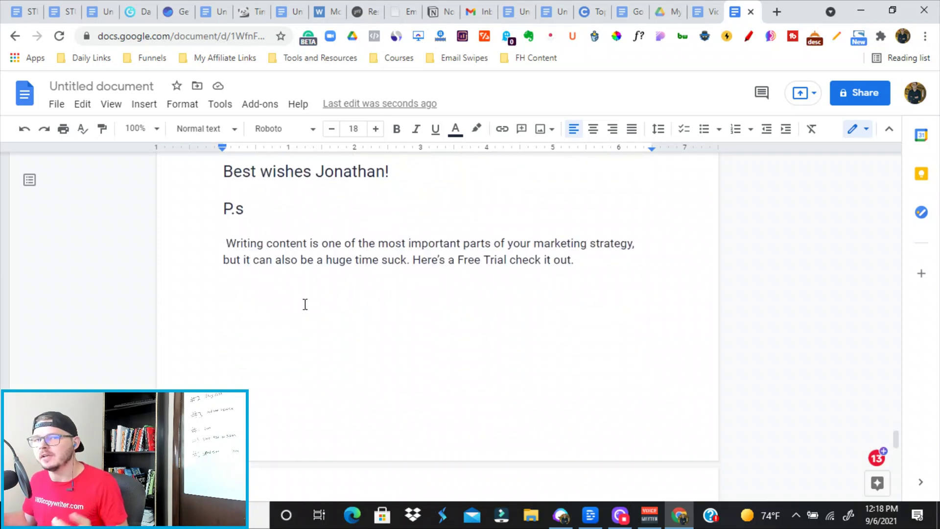
pyautogui.scroll(-1, 304, 304)
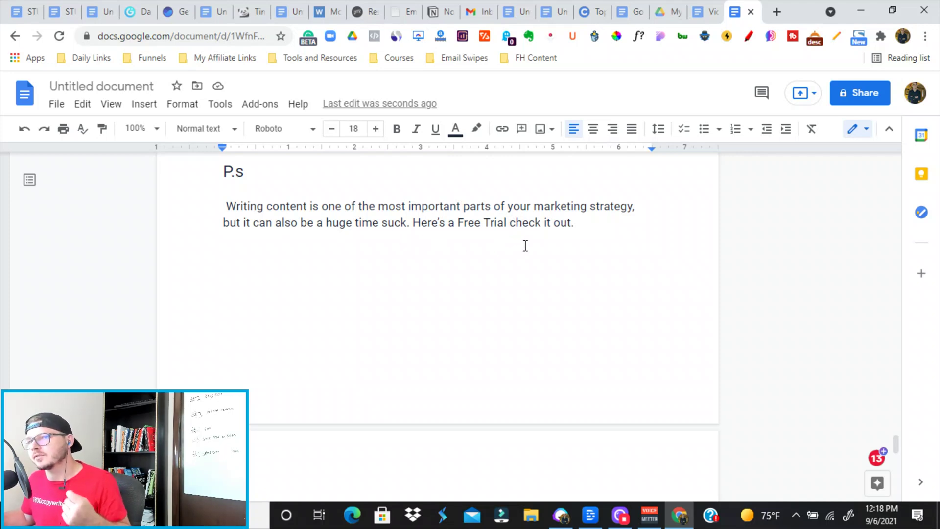
pyautogui.scroll(3, 535, 270)
pyautogui.scroll(2, 514, 279)
pyautogui.scroll(-2, 373, 311)
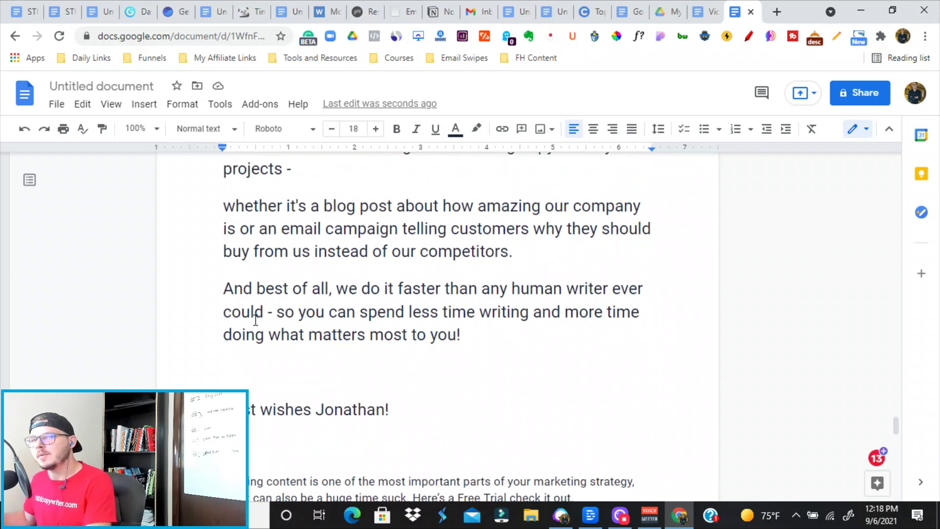
pyautogui.scroll(3, 256, 315)
pyautogui.scroll(-2, 371, 288)
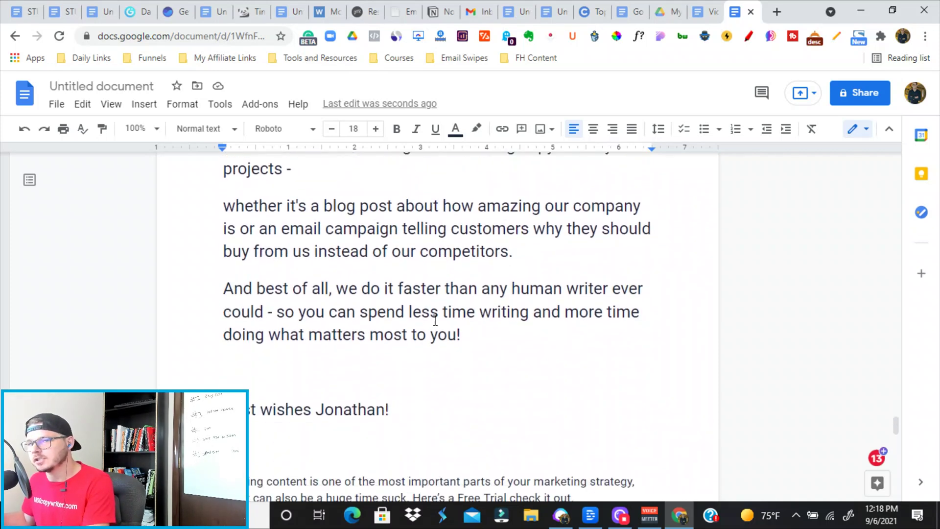
pyautogui.click(323, 368)
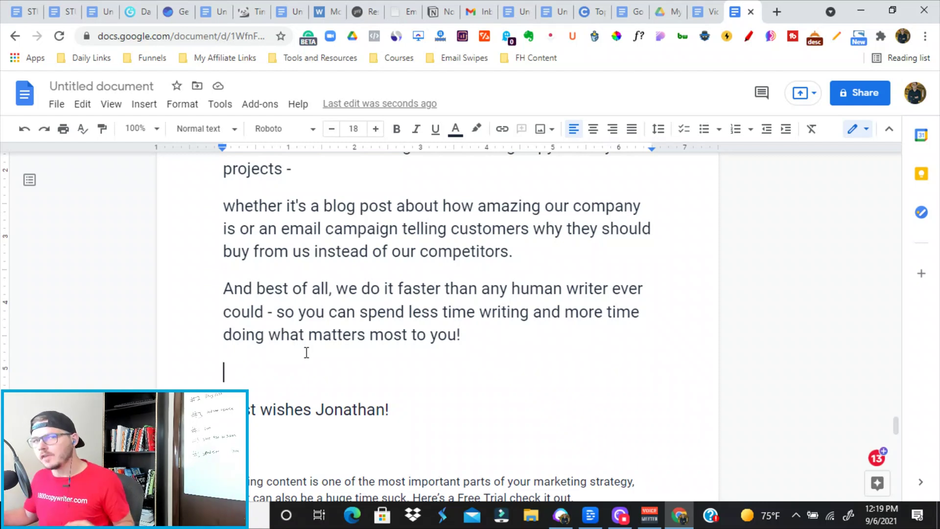
pyautogui.scroll(-3, 306, 354)
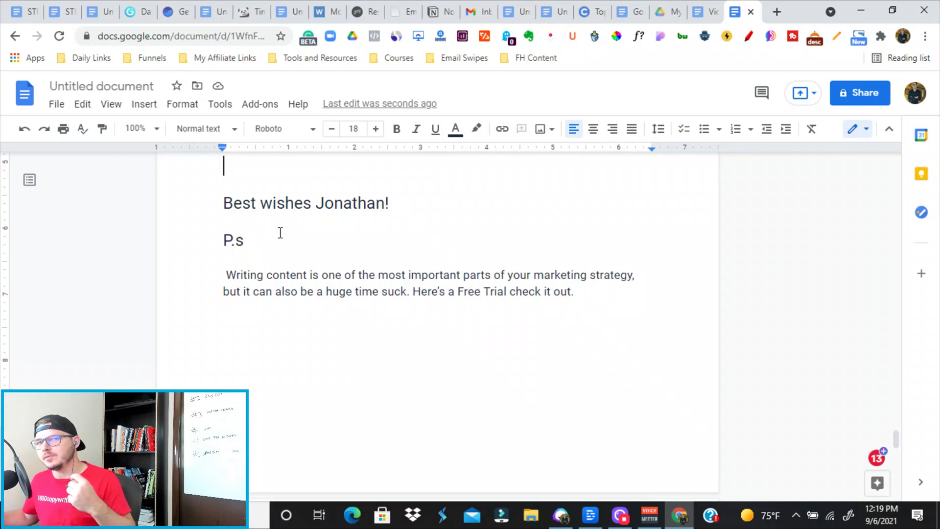
pyautogui.scroll(10, 298, 247)
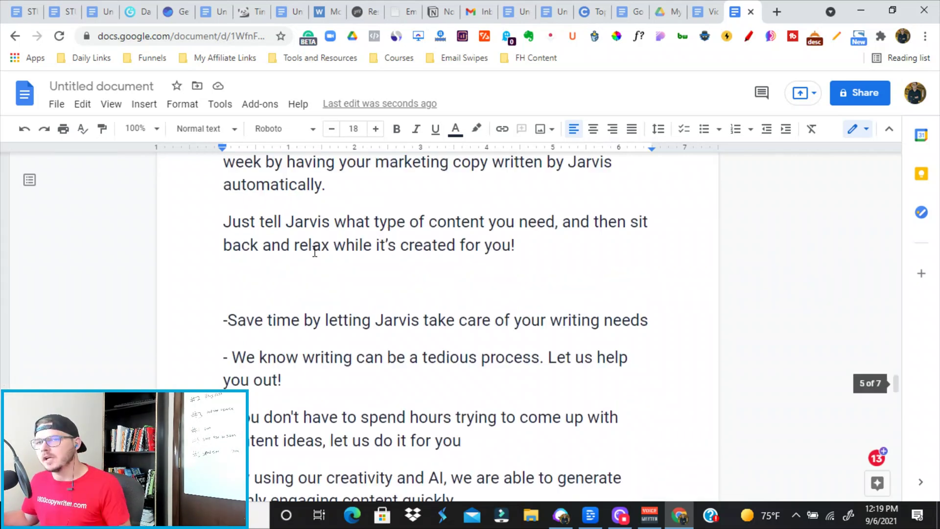
pyautogui.scroll(5, 324, 283)
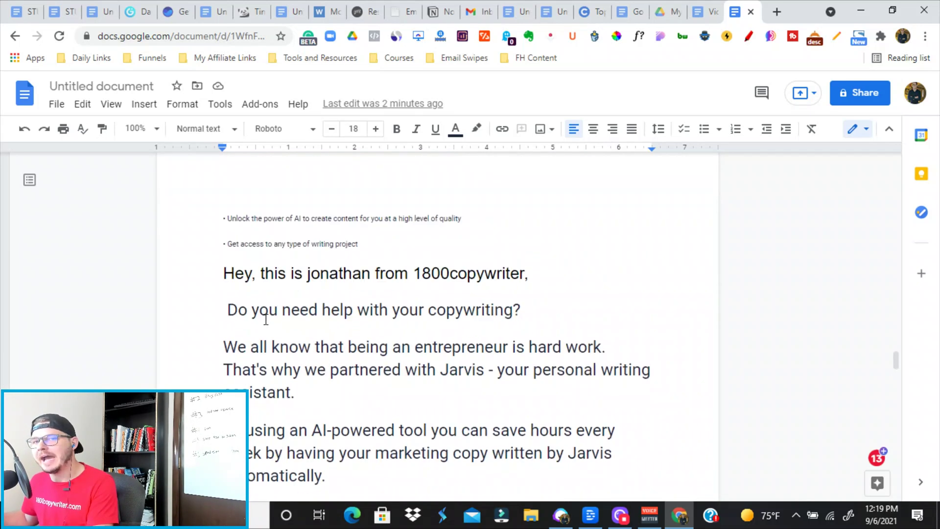
pyautogui.scroll(-2, 266, 318)
pyautogui.scroll(-2, 270, 292)
pyautogui.scroll(-3, 273, 292)
pyautogui.scroll(-3, 356, 385)
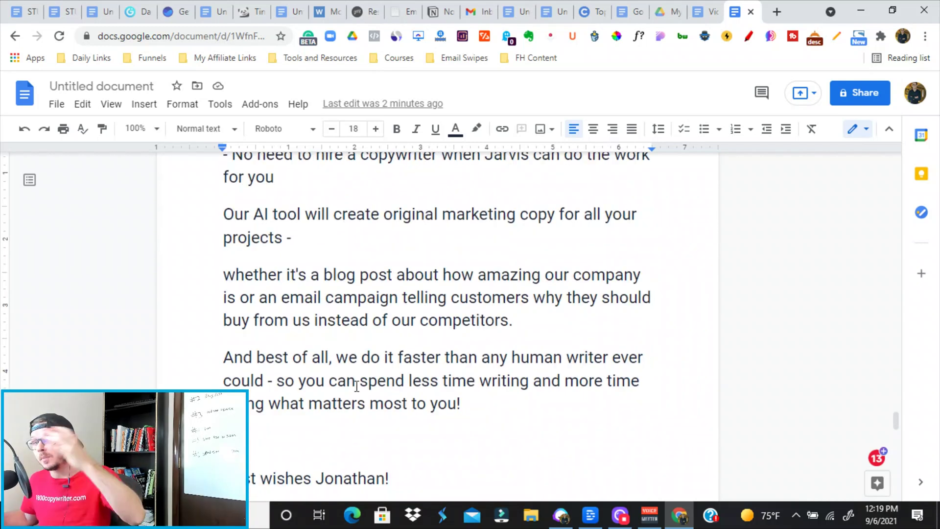
pyautogui.scroll(-4, 359, 365)
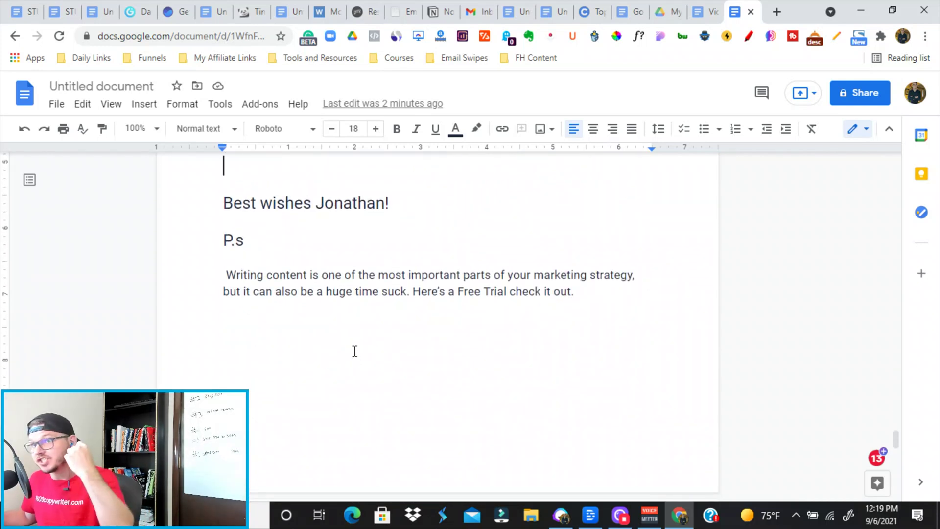
pyautogui.scroll(4, 354, 351)
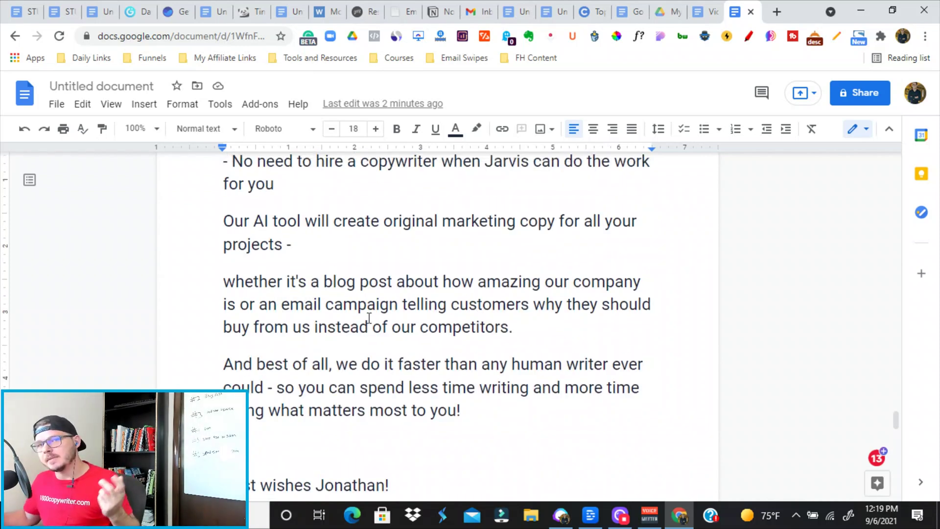
pyautogui.scroll(5, 367, 315)
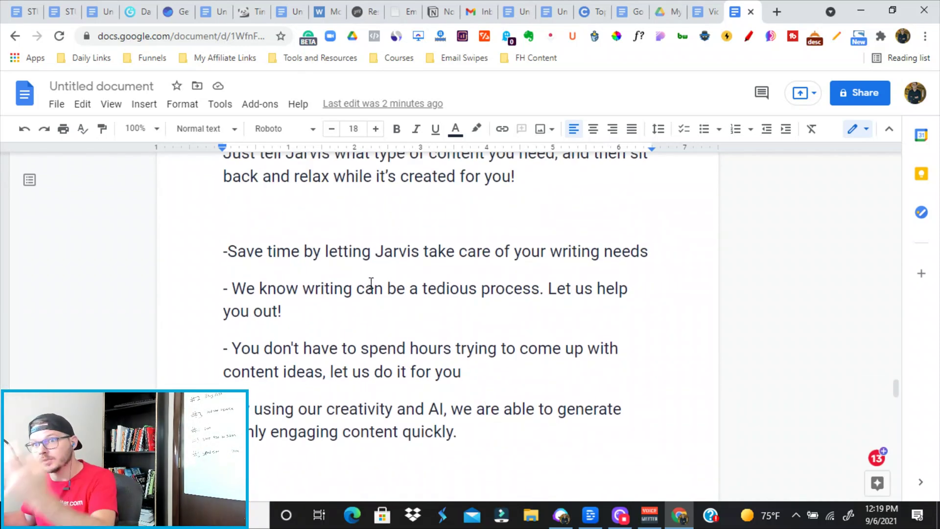
pyautogui.scroll(-4, 371, 286)
pyautogui.scroll(1, 523, 336)
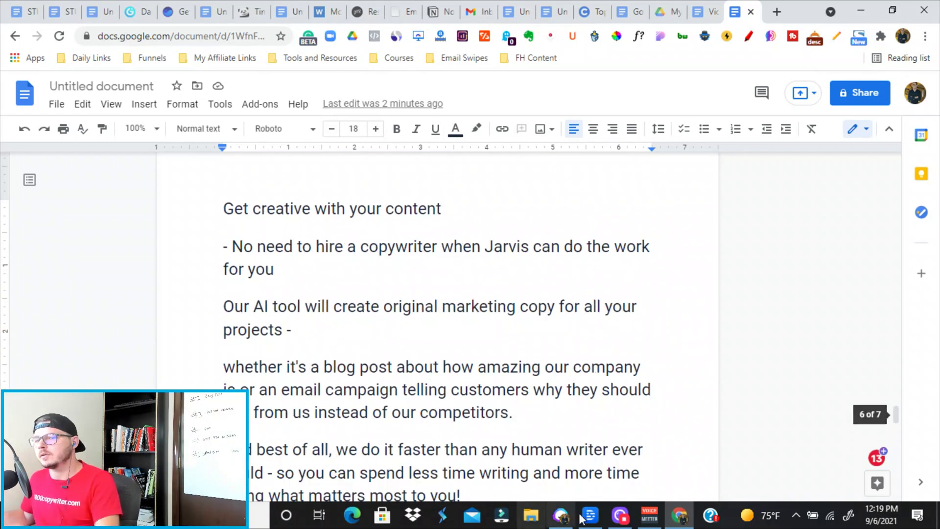
# Leave the reviewed Google Doc email and return to the 1,530-word Jarvis long-form document.
pyautogui.click(561, 515)
pyautogui.moveTo(430, 244)
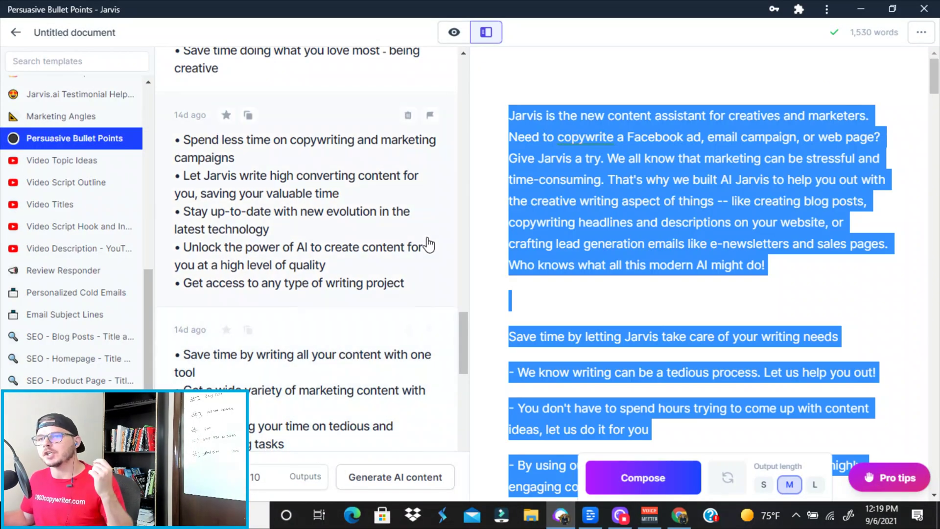
# Generate curious-tone subject lines from the email description with the Email Subject Lines template.
pyautogui.click(70, 321)
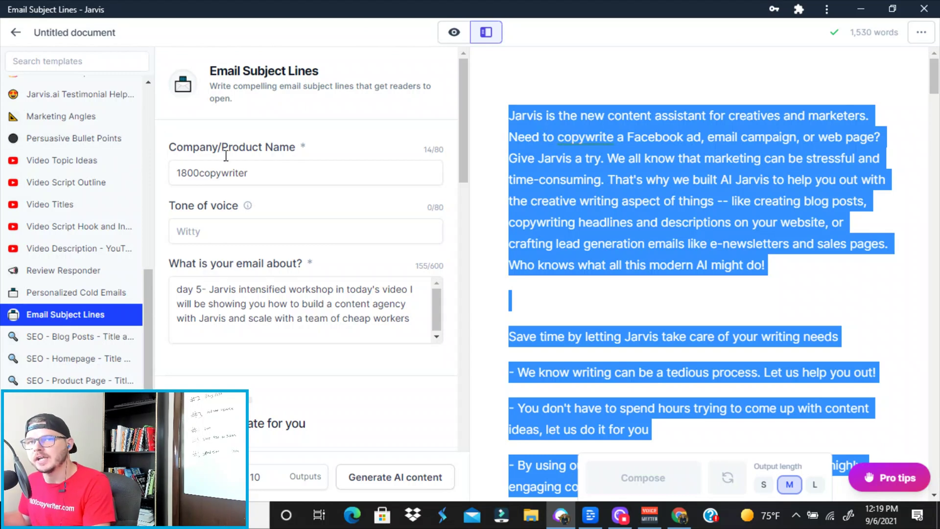
pyautogui.moveTo(512, 115); pyautogui.dragTo(766, 266)
pyautogui.click(528, 125)
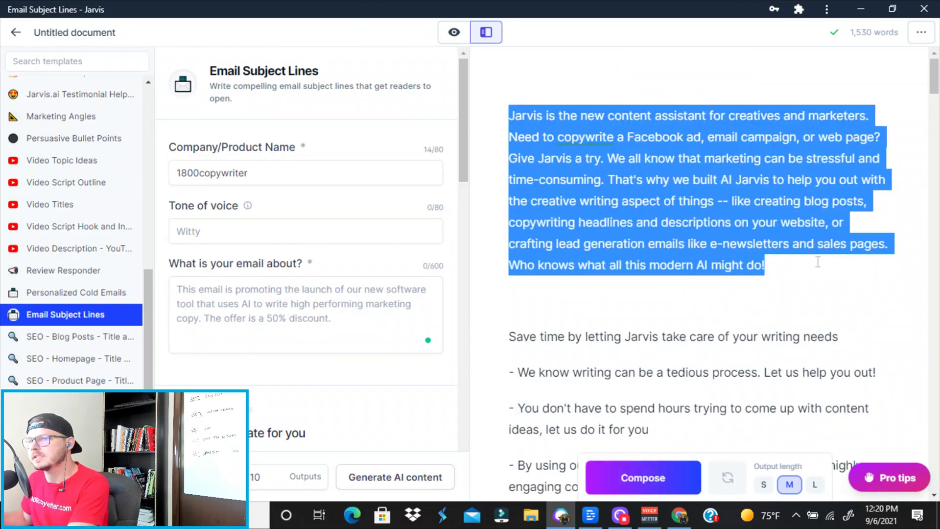
pyautogui.click(403, 474)
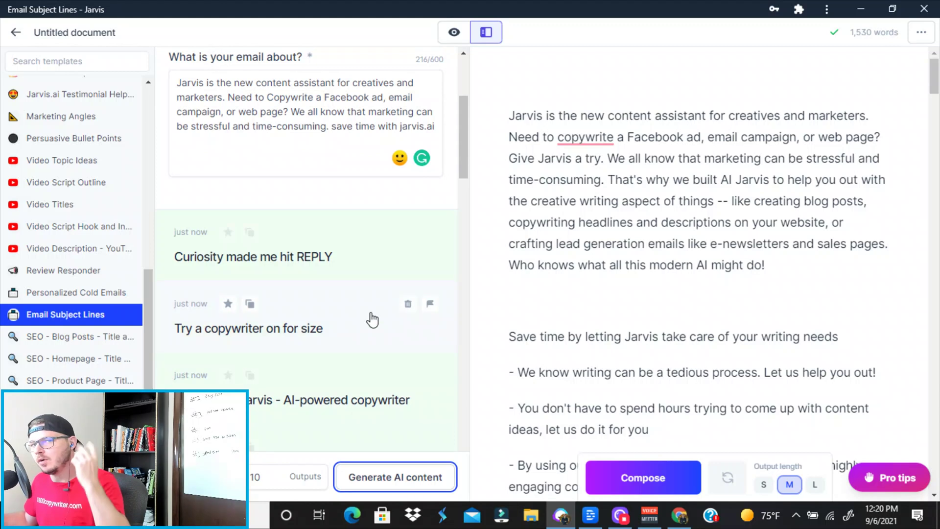
pyautogui.scroll(3, 379, 303)
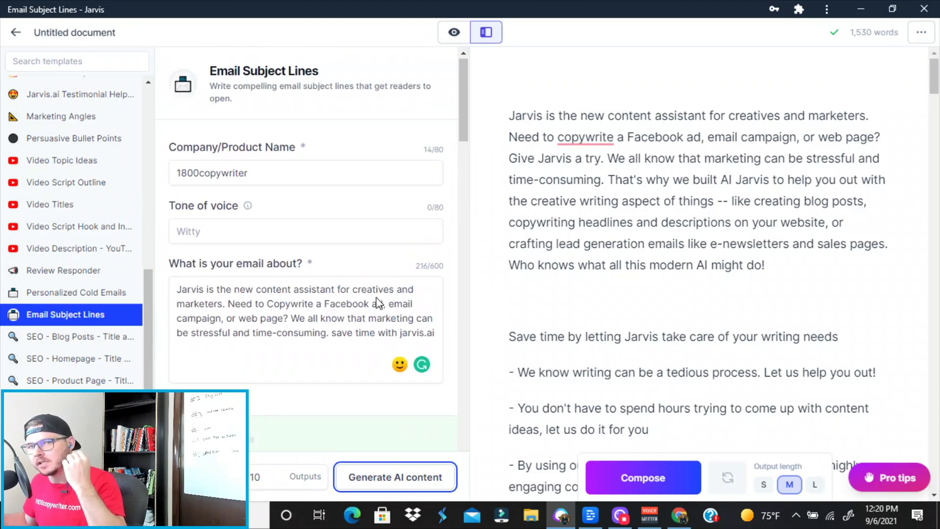
pyautogui.scroll(-3, 378, 311)
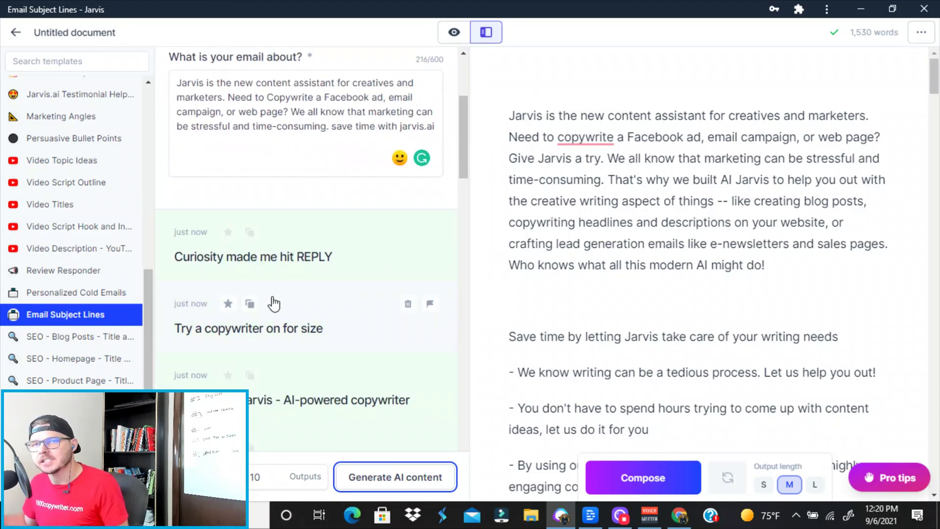
pyautogui.scroll(-2, 271, 304)
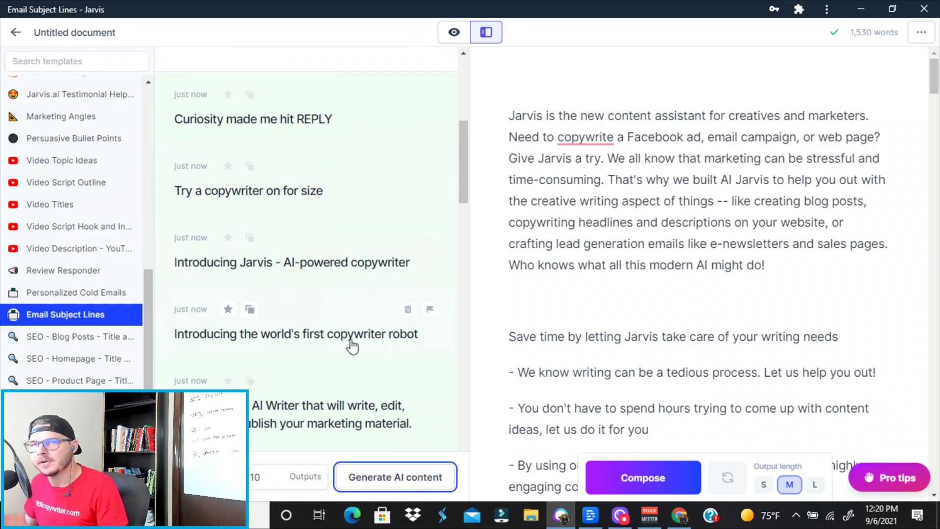
pyautogui.scroll(-2, 287, 314)
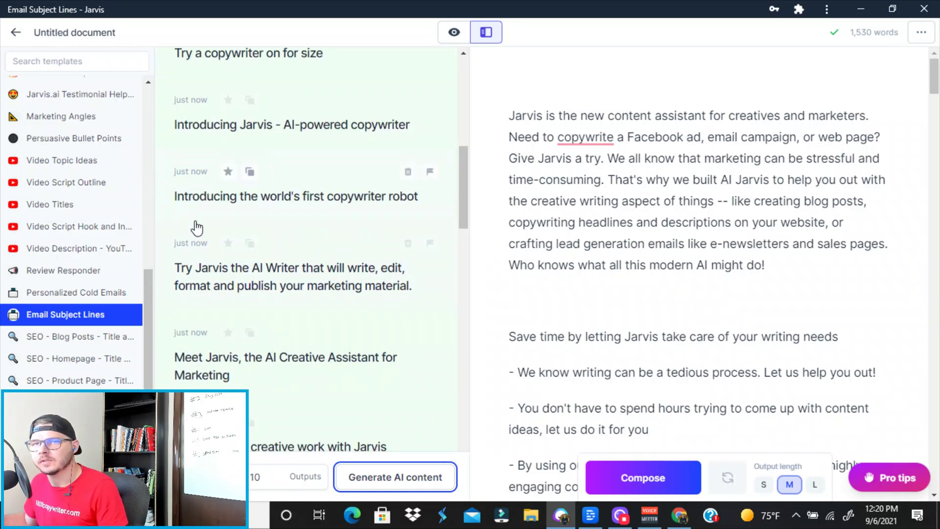
pyautogui.scroll(-3, 346, 279)
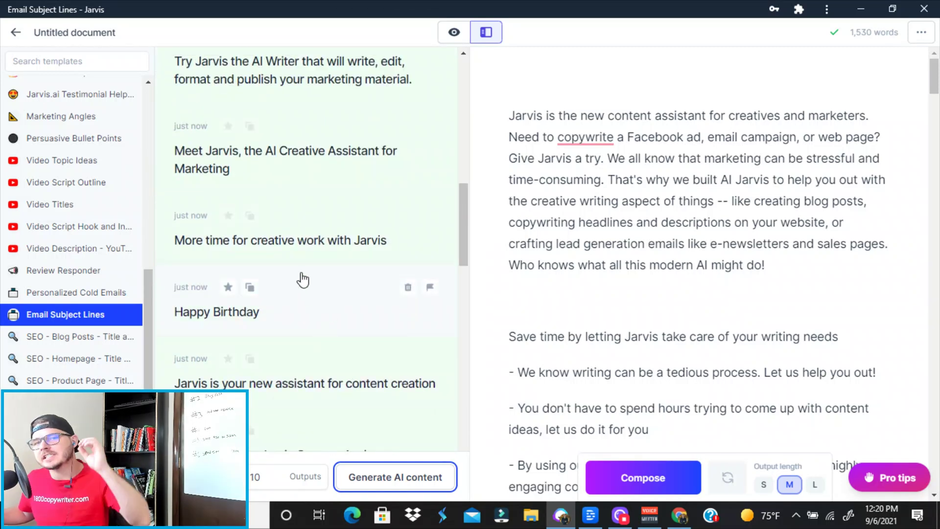
pyautogui.scroll(-2, 305, 279)
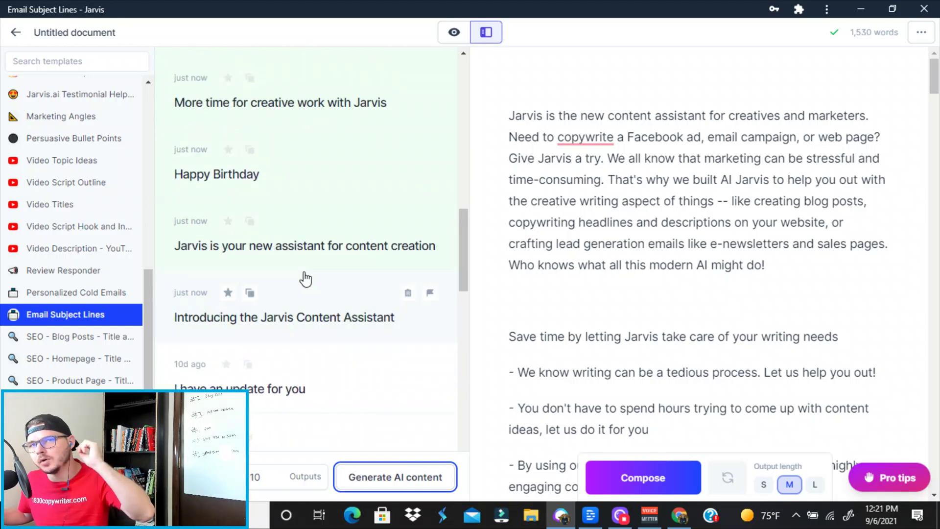
pyautogui.moveTo(305, 375)
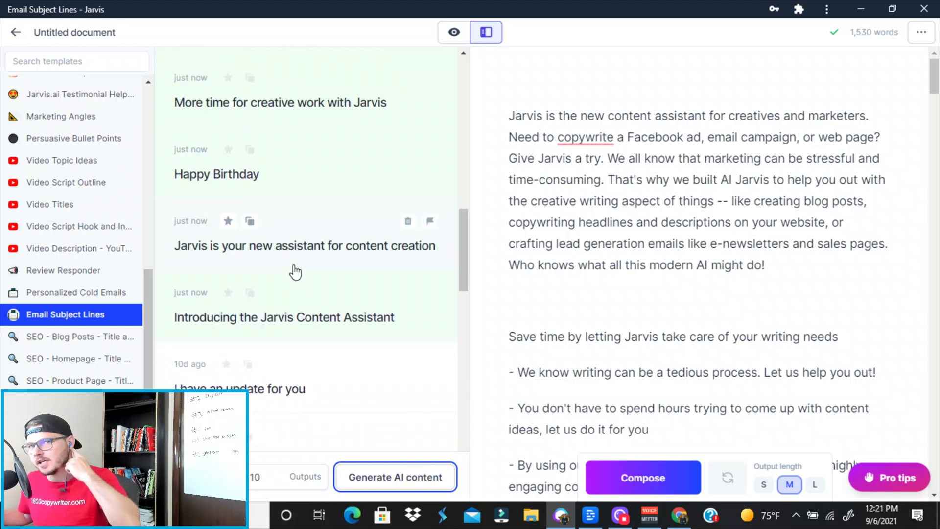
pyautogui.scroll(-1, 286, 268)
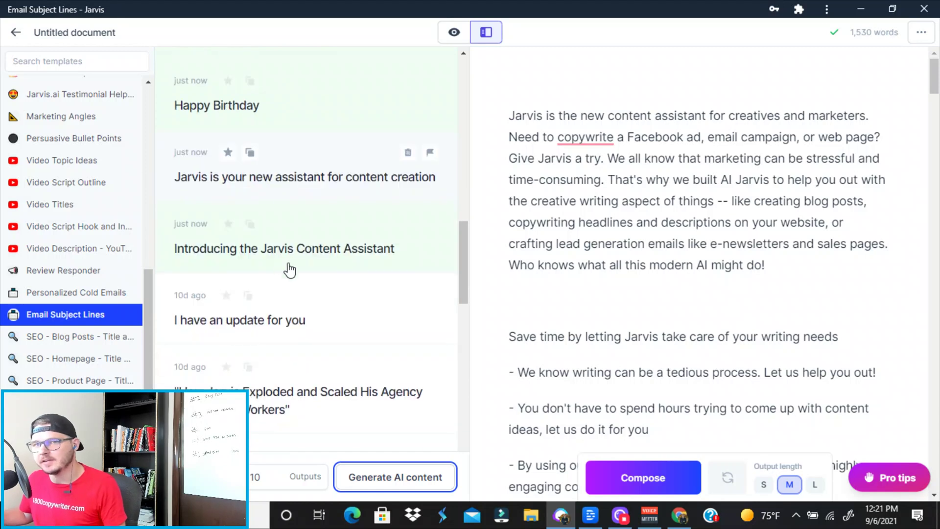
pyautogui.scroll(-2, 269, 269)
pyautogui.scroll(-1, 266, 267)
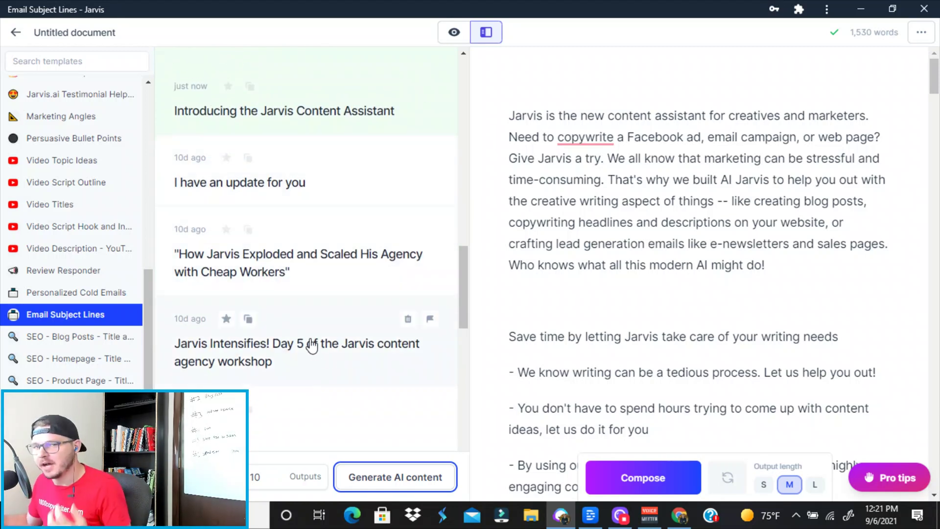
pyautogui.scroll(-3, 304, 343)
pyautogui.hotkey('ctrl', 'Return')
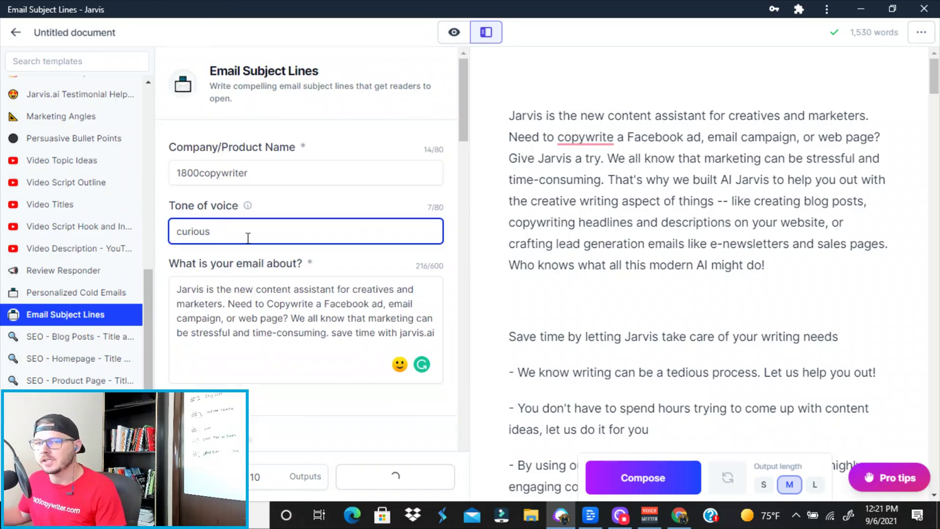
pyautogui.scroll(-2, 253, 287)
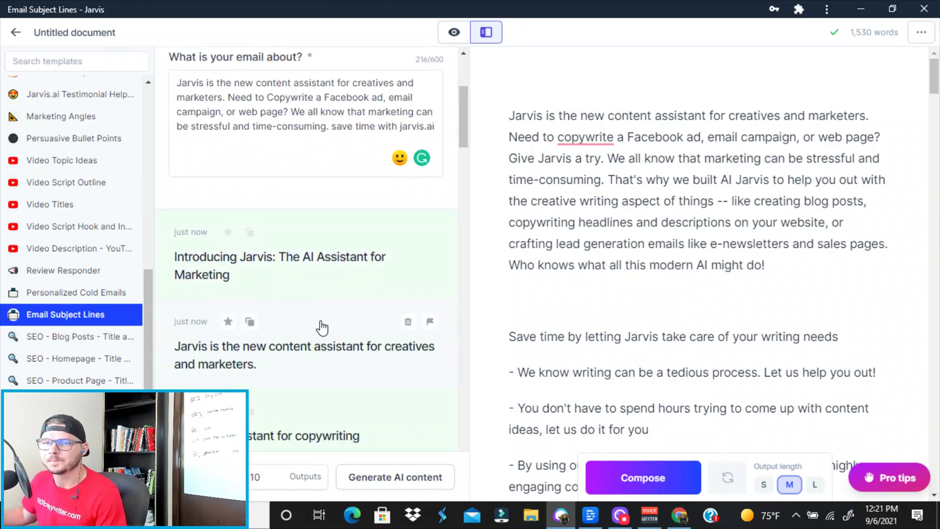
pyautogui.scroll(-3, 320, 327)
pyautogui.scroll(-1, 292, 275)
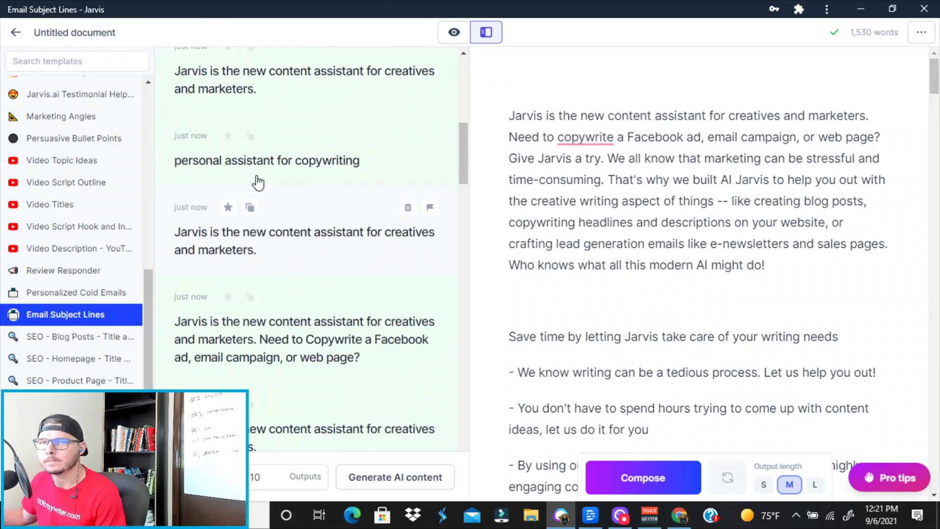
pyautogui.scroll(-3, 291, 287)
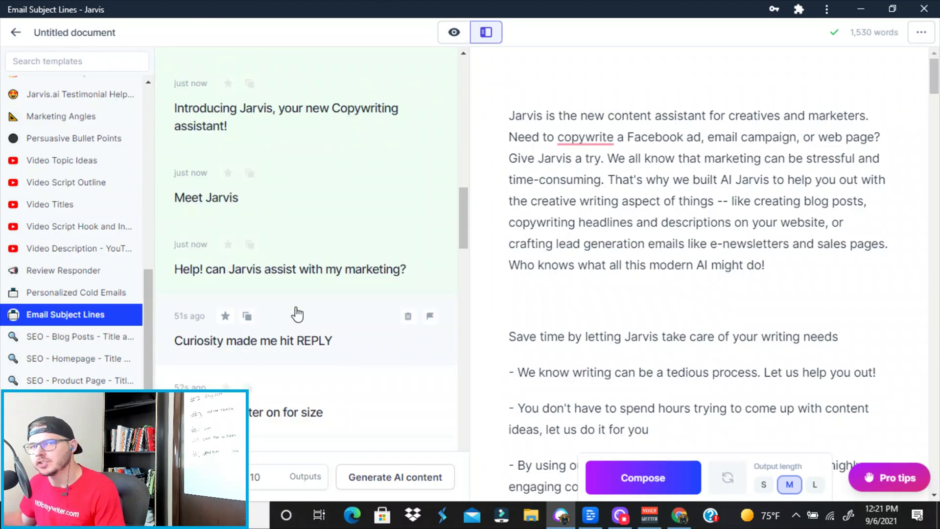
pyautogui.scroll(-1, 300, 287)
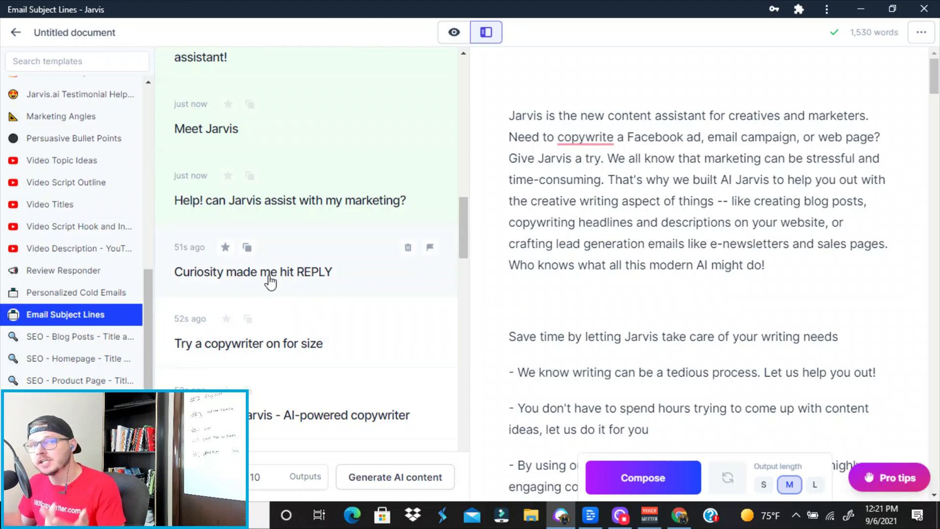
# Paste the subject line 'Curiosity made me hit REPLY' below the P.s in the Google Docs email.
pyautogui.click(341, 273)
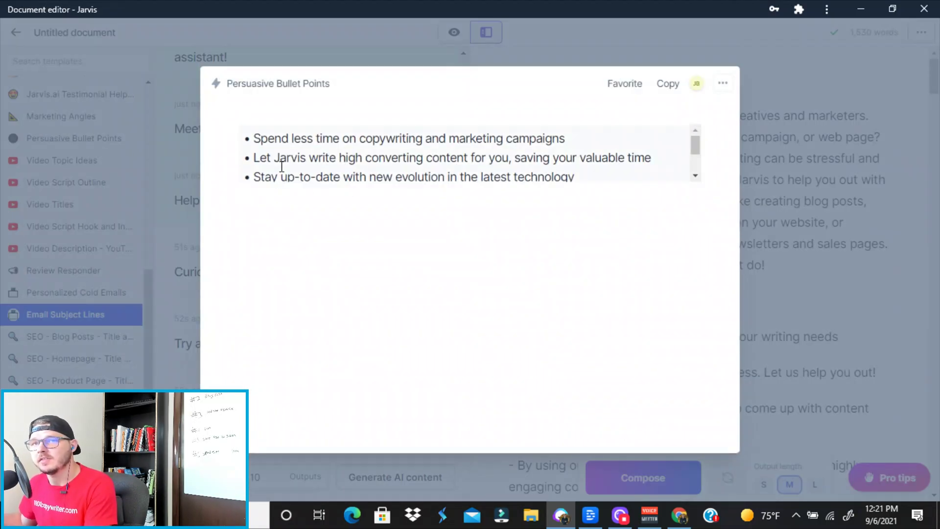
pyautogui.click(799, 161)
pyautogui.scroll(2, 220, 317)
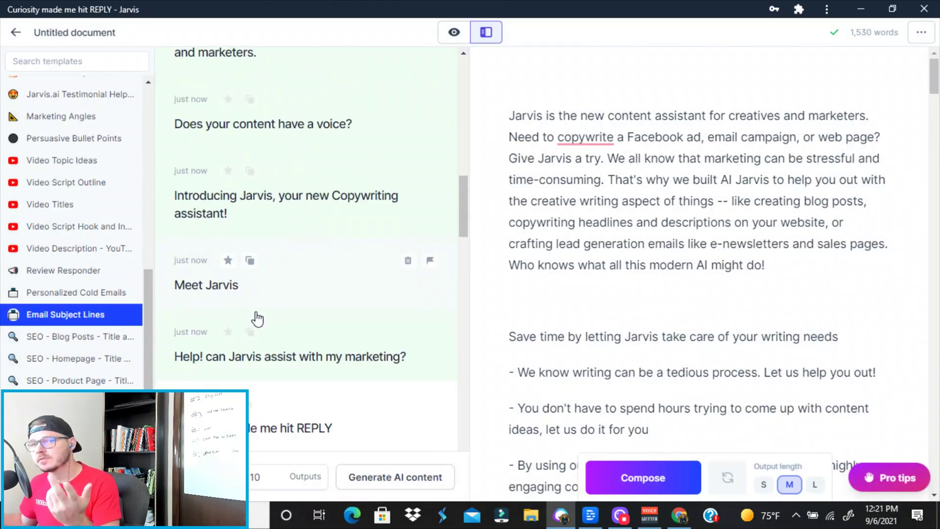
pyautogui.scroll(3, 262, 314)
pyautogui.scroll(3, 262, 315)
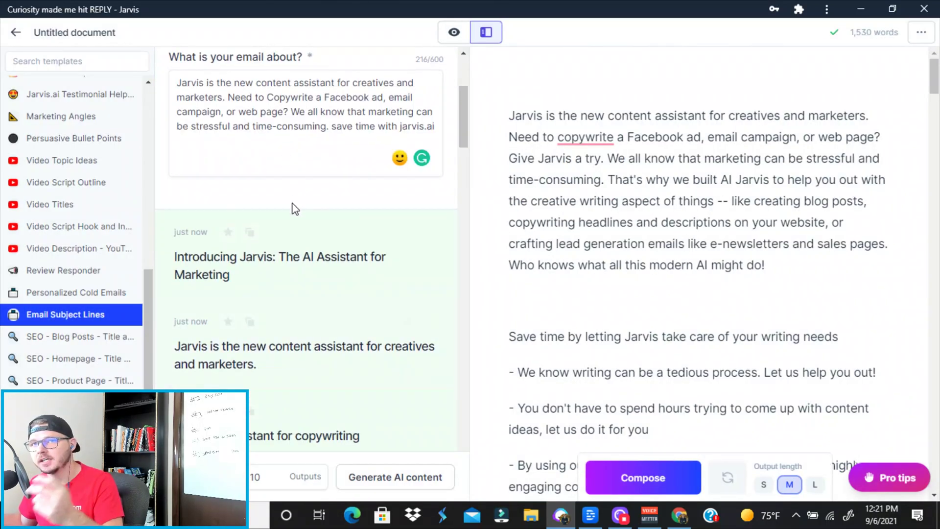
pyautogui.scroll(2, 220, 169)
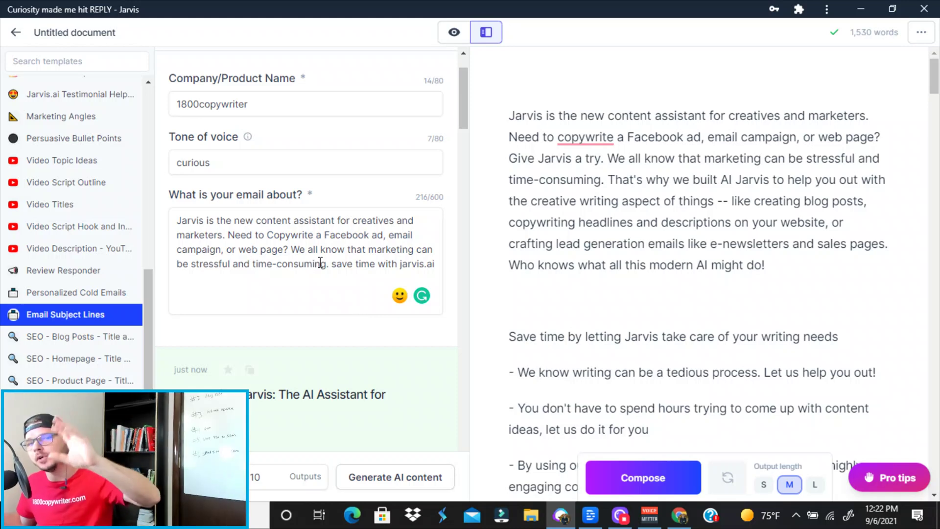
pyautogui.scroll(-8, 287, 252)
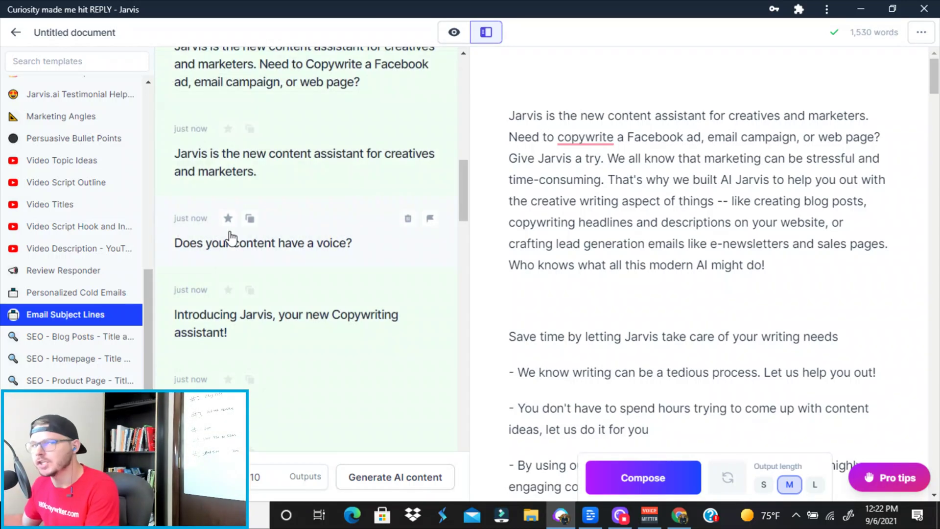
pyautogui.moveTo(304, 236)
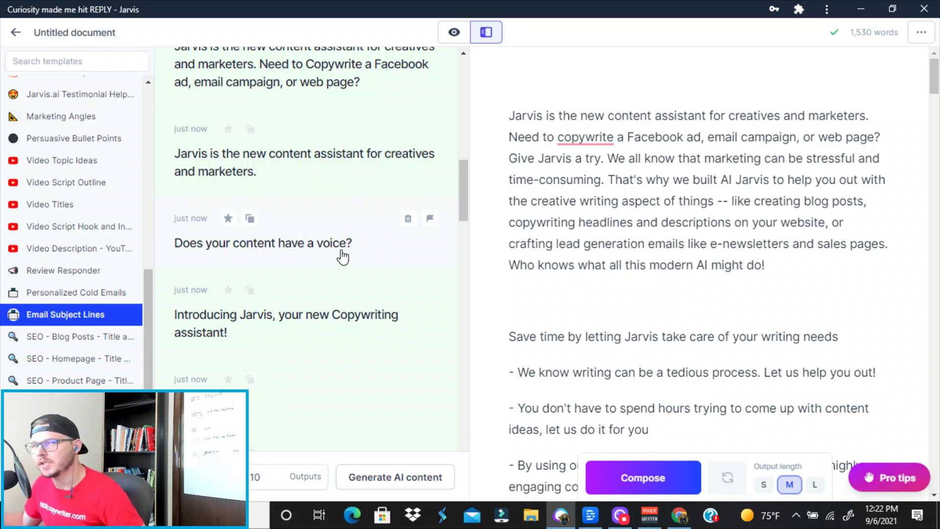
pyautogui.scroll(-3, 343, 254)
pyautogui.click(275, 342)
pyautogui.moveTo(409, 135); pyautogui.dragTo(251, 142)
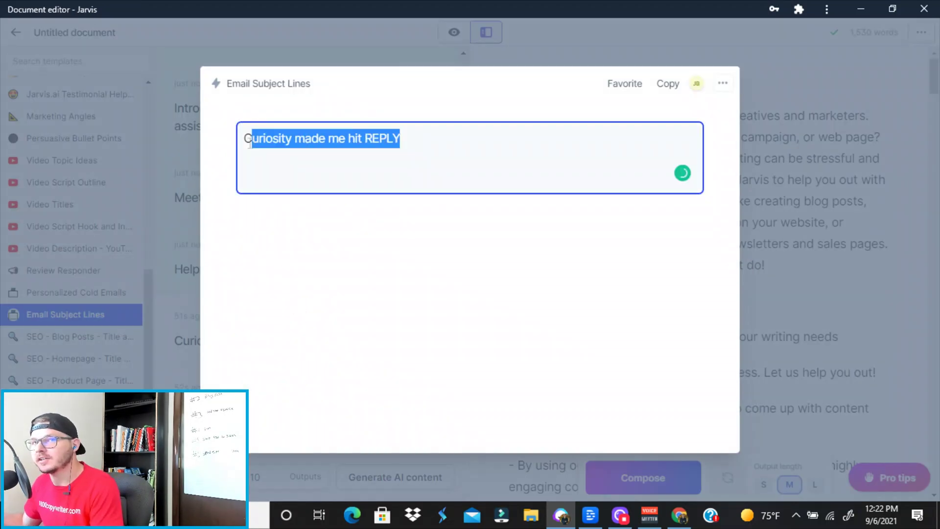
pyautogui.hotkey('alt', 'Tab')
pyautogui.write('Curiosity made me hit REPLY')
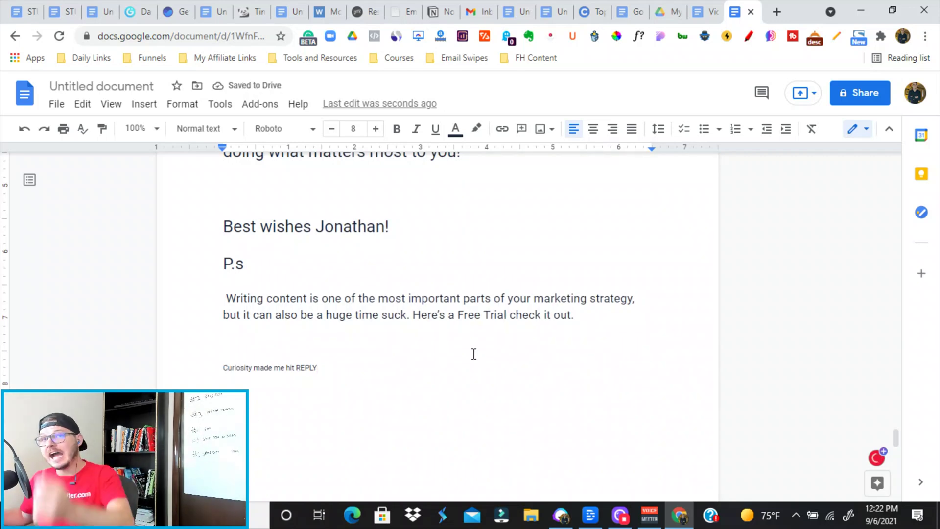
pyautogui.scroll(1, 471, 353)
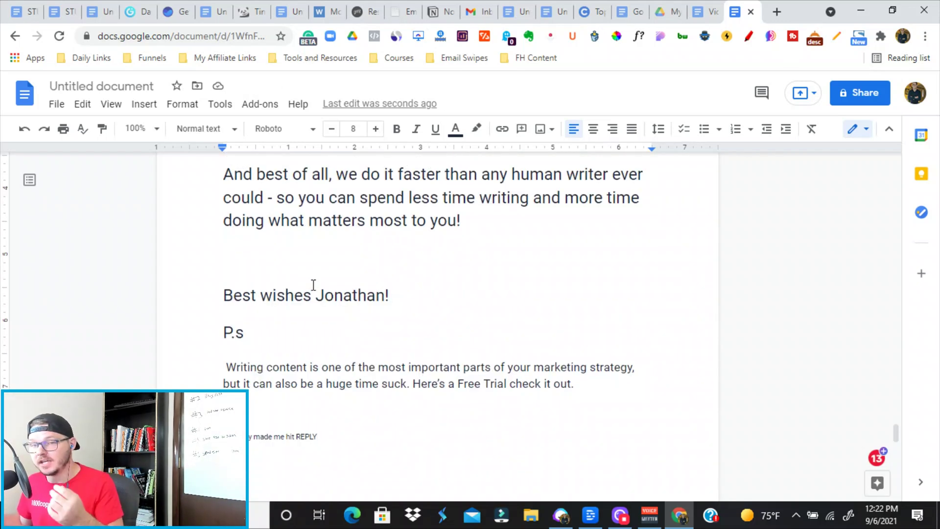
pyautogui.scroll(5, 316, 290)
pyautogui.scroll(5, 326, 296)
pyautogui.scroll(5, 353, 305)
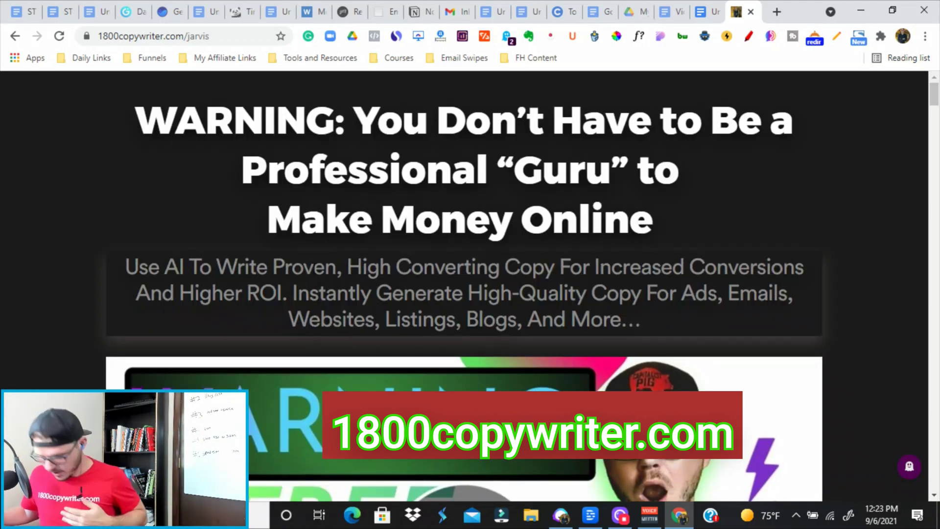
pyautogui.scroll(-1, 315, 253)
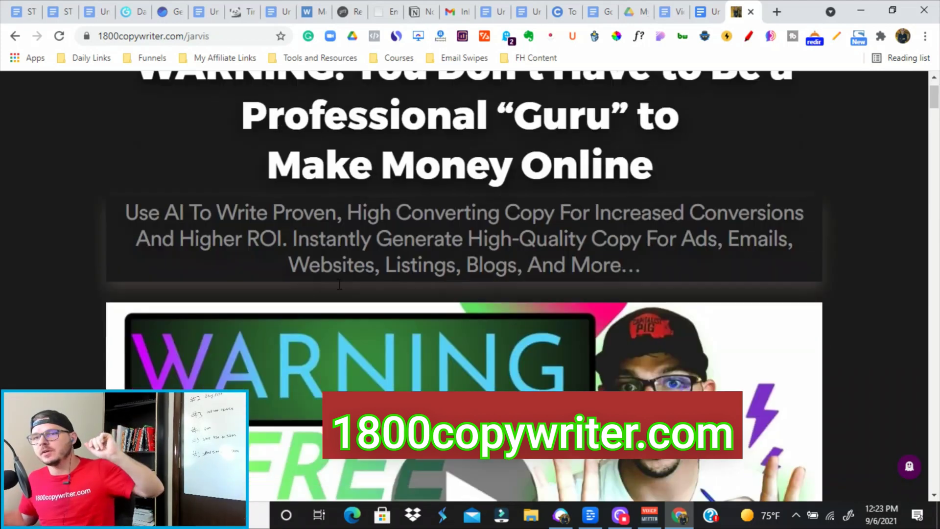
pyautogui.scroll(-3, 320, 272)
pyautogui.scroll(-3, 320, 271)
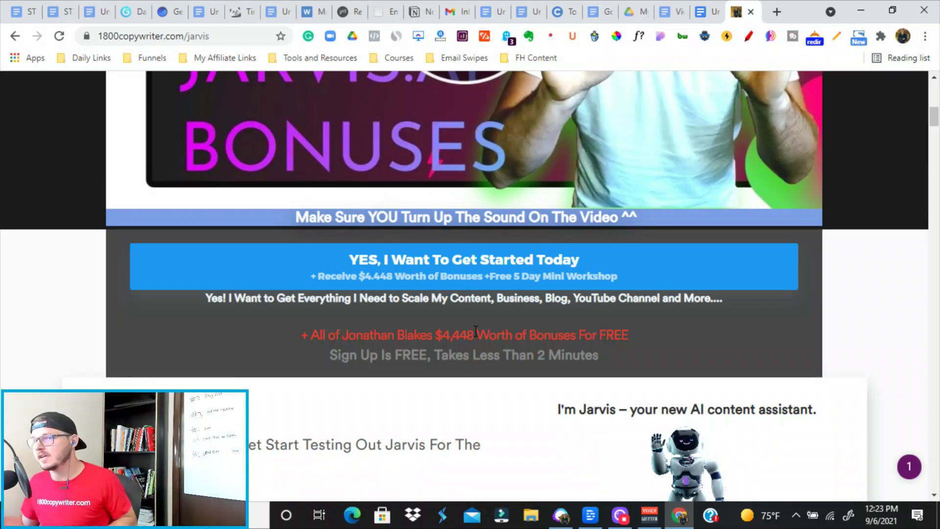
pyautogui.scroll(-1, 336, 325)
pyautogui.scroll(-3, 352, 331)
pyautogui.scroll(-5, 382, 346)
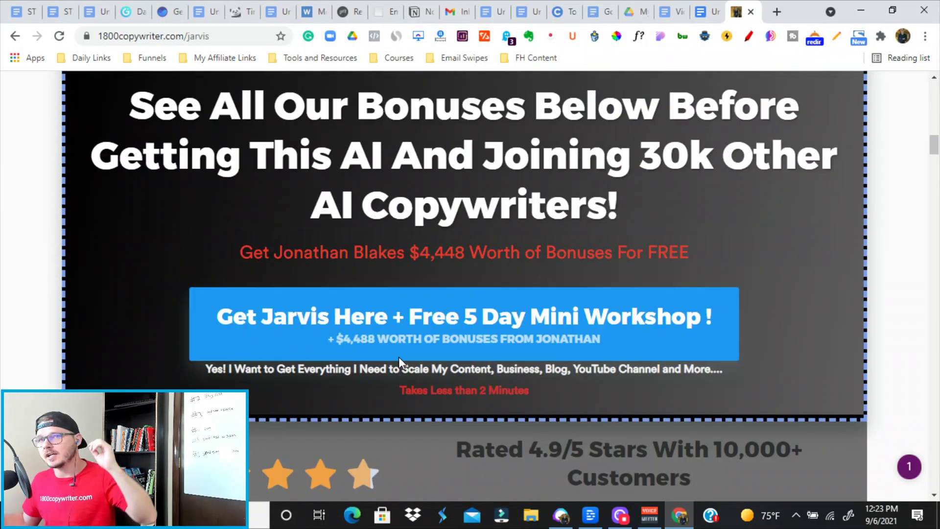
pyautogui.scroll(2, 399, 357)
pyautogui.scroll(-5, 399, 362)
pyautogui.scroll(-4, 399, 362)
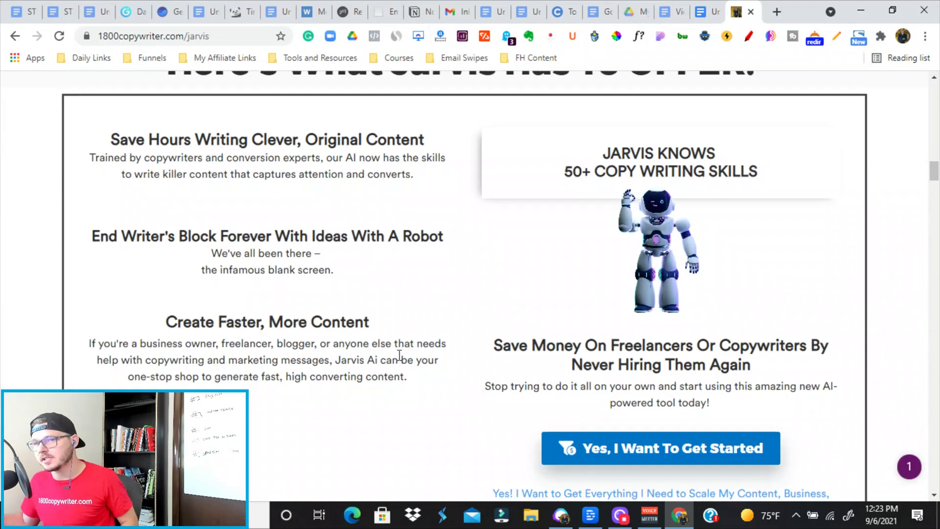
pyautogui.scroll(-4, 400, 361)
pyautogui.scroll(-5, 399, 360)
pyautogui.scroll(-3, 401, 360)
pyautogui.scroll(-1, 407, 363)
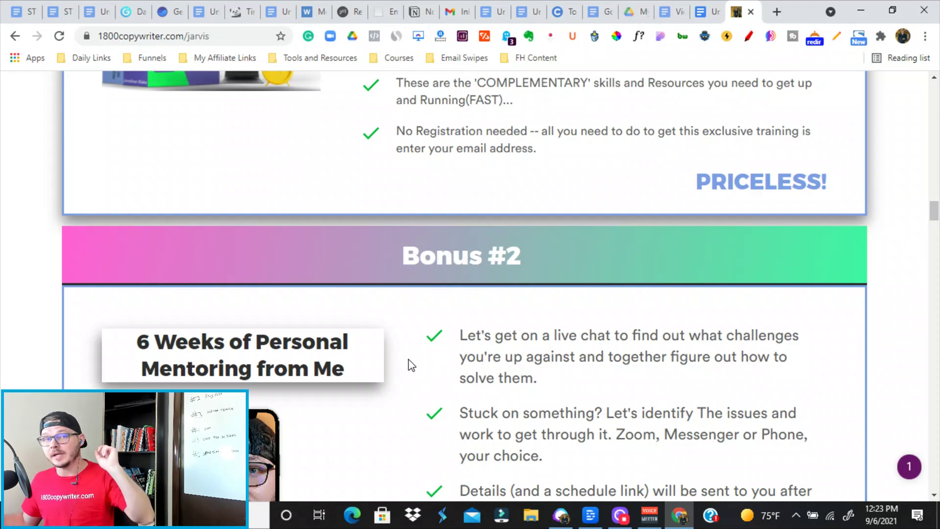
pyautogui.scroll(-2, 409, 360)
pyautogui.scroll(-1, 409, 361)
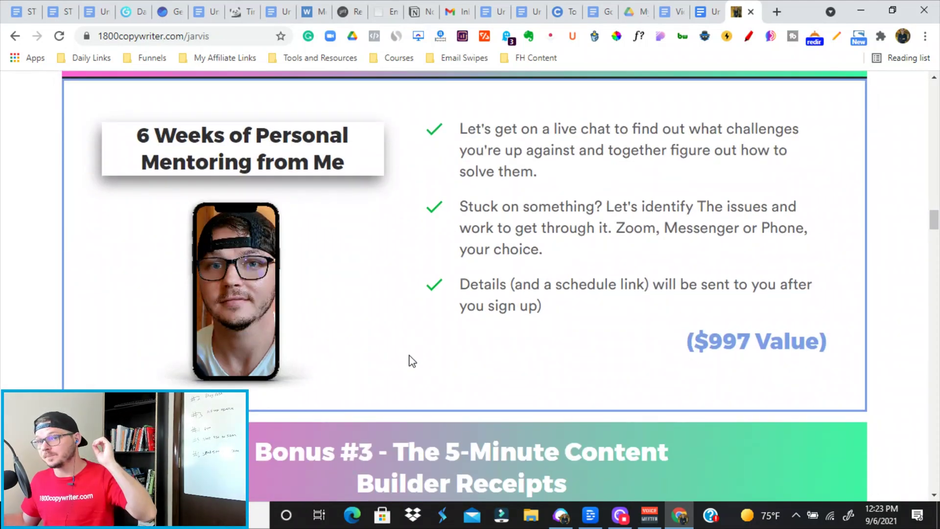
pyautogui.scroll(-3, 413, 346)
pyautogui.scroll(7, 409, 355)
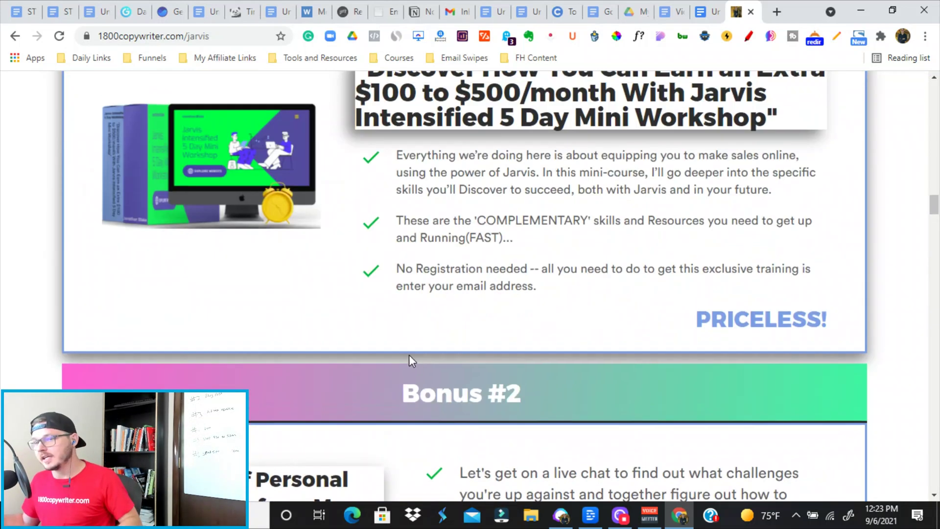
pyautogui.scroll(10, 403, 332)
pyautogui.scroll(5, 405, 341)
pyautogui.scroll(10, 405, 339)
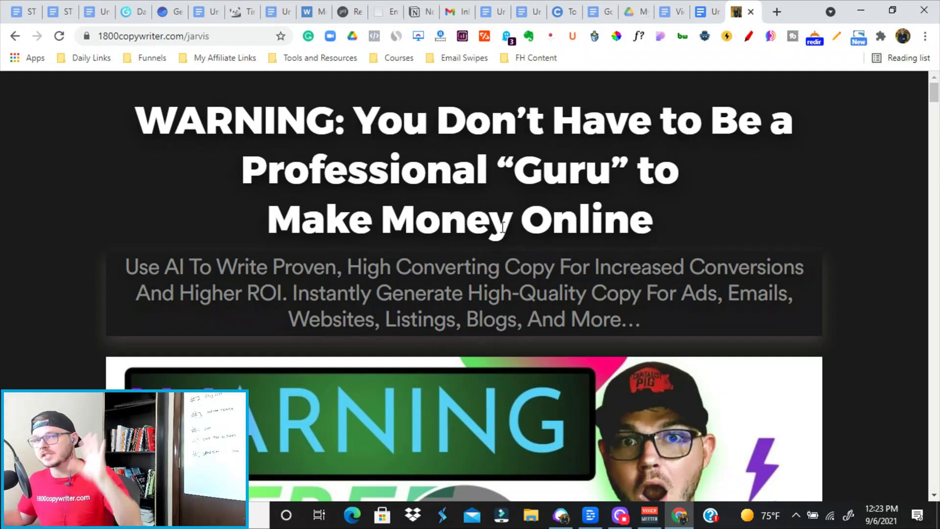
pyautogui.scroll(-10, 504, 227)
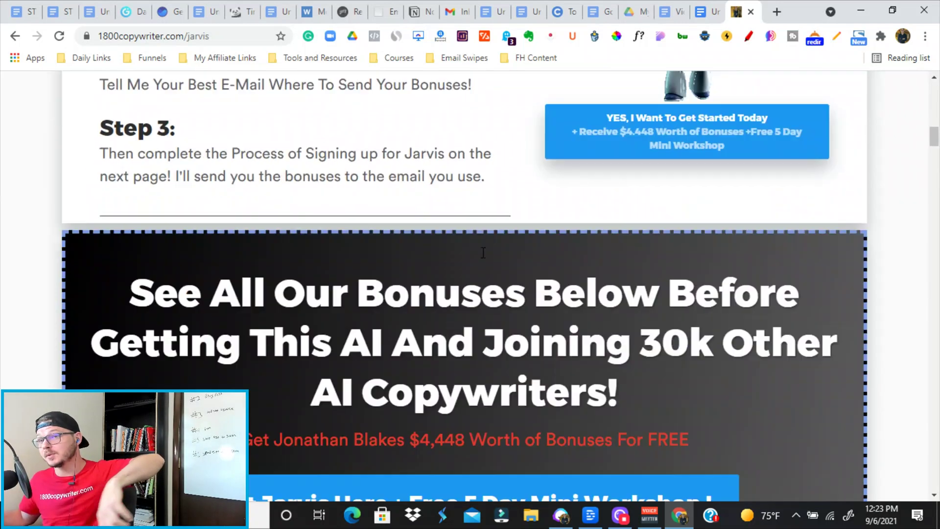
pyautogui.scroll(-5, 482, 258)
pyautogui.scroll(-5, 492, 286)
pyautogui.scroll(-5, 470, 301)
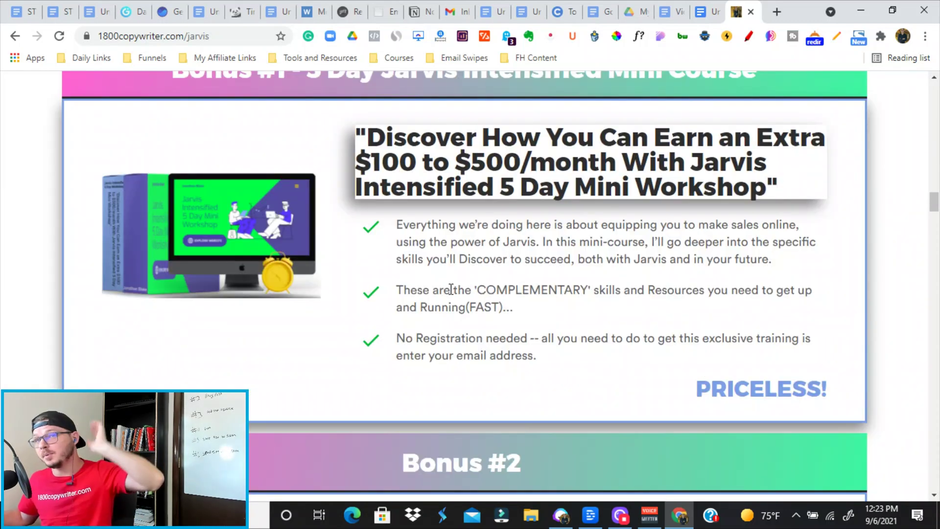
pyautogui.scroll(-5, 441, 291)
pyautogui.scroll(-5, 435, 292)
pyautogui.scroll(-5, 435, 290)
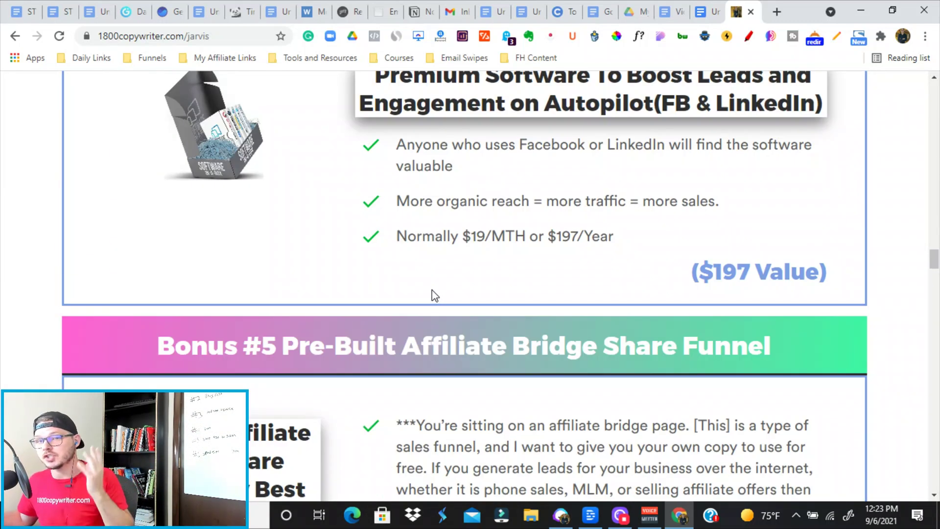
pyautogui.scroll(-5, 431, 294)
pyautogui.scroll(-5, 427, 280)
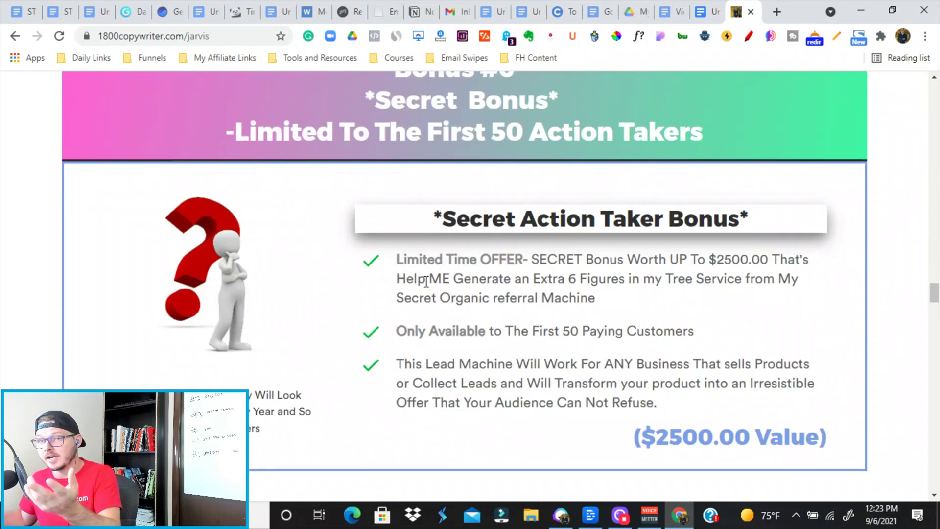
pyautogui.scroll(-5, 425, 279)
pyautogui.scroll(-5, 425, 280)
pyautogui.scroll(-5, 424, 275)
pyautogui.scroll(-3, 424, 276)
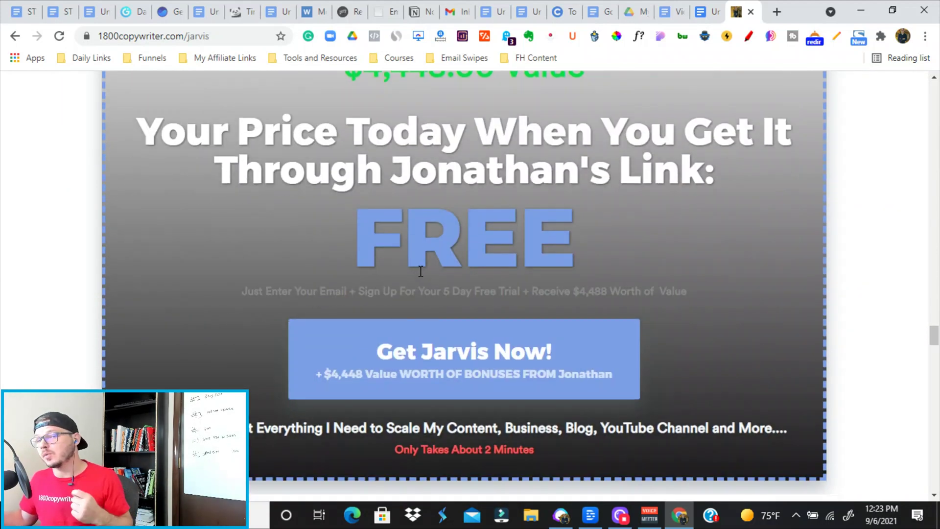
pyautogui.scroll(-5, 419, 277)
pyautogui.scroll(-5, 415, 279)
pyautogui.scroll(3, 412, 280)
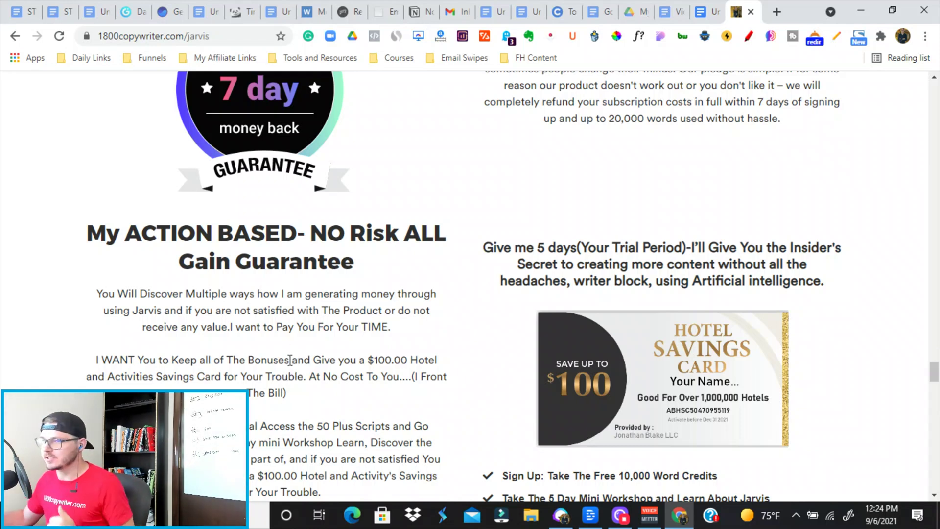
pyautogui.scroll(-3, 290, 360)
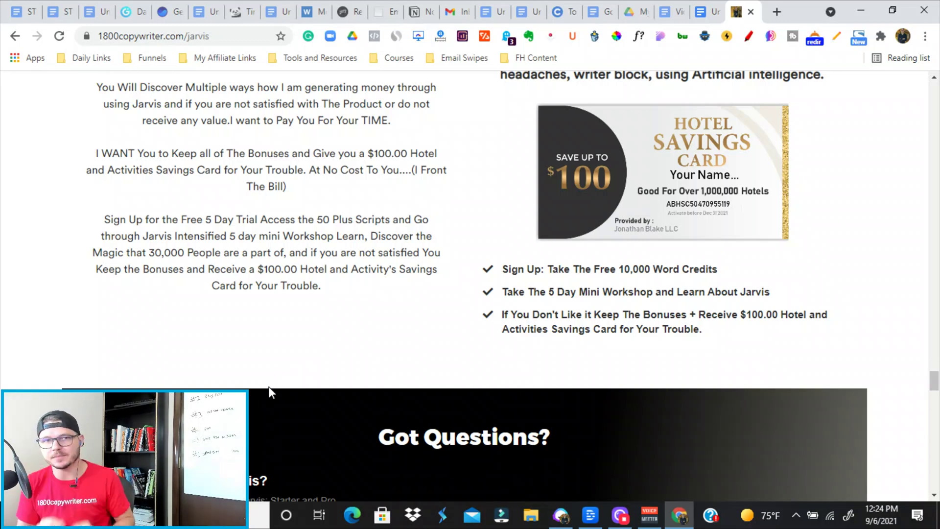
pyautogui.scroll(1, 268, 388)
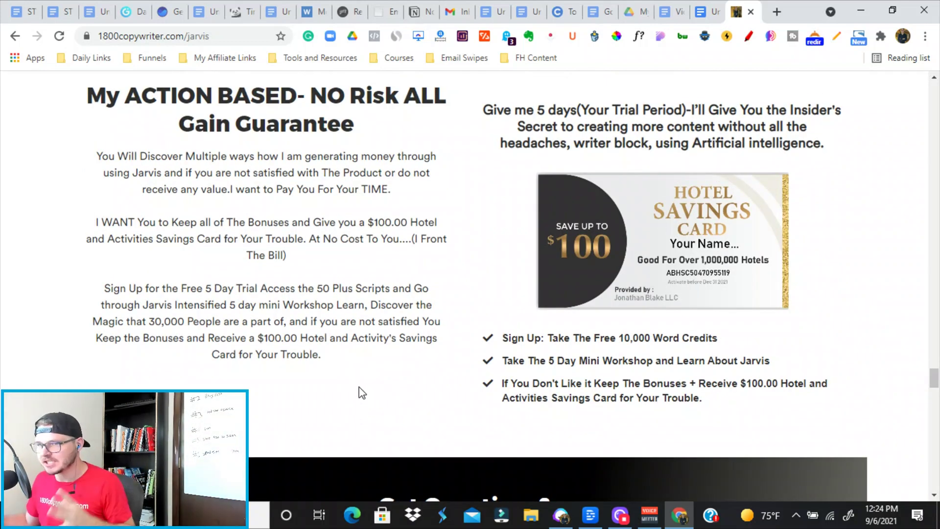
pyautogui.scroll(-5, 360, 391)
pyautogui.scroll(-5, 362, 279)
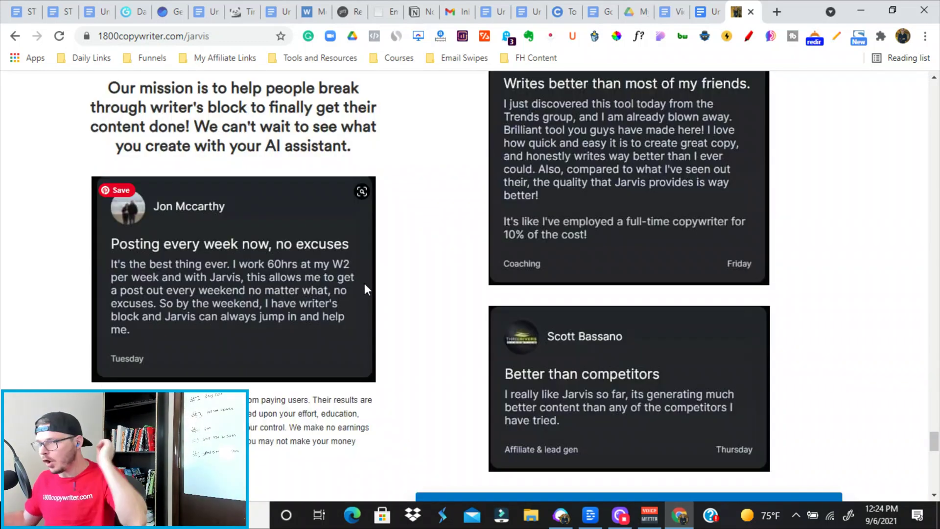
pyautogui.scroll(-5, 364, 283)
pyautogui.scroll(-4, 362, 288)
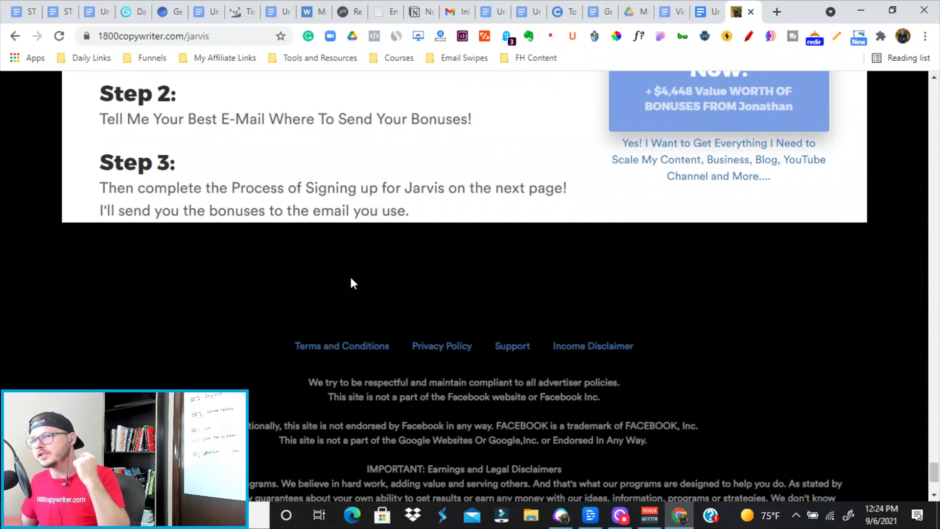
pyautogui.scroll(5, 350, 275)
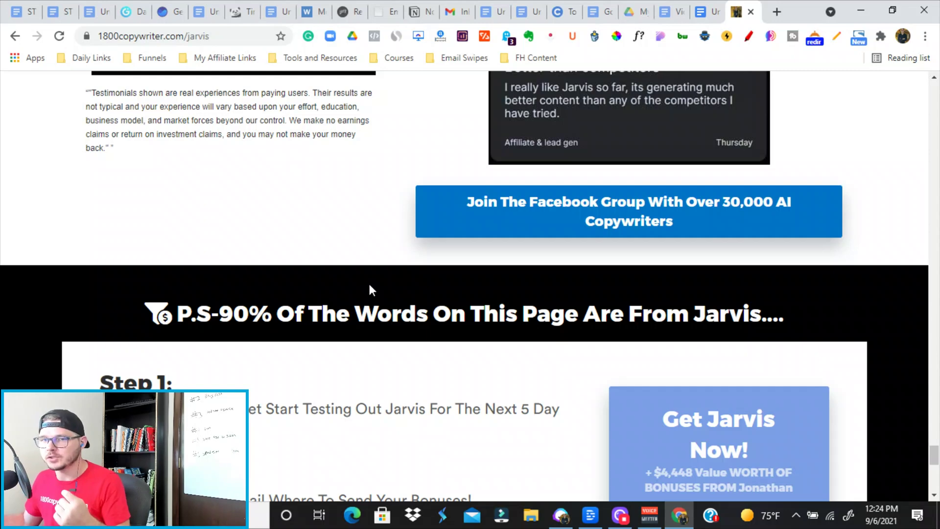
pyautogui.scroll(5, 368, 283)
pyautogui.scroll(5, 356, 275)
pyautogui.scroll(5, 356, 277)
pyautogui.scroll(3, 359, 278)
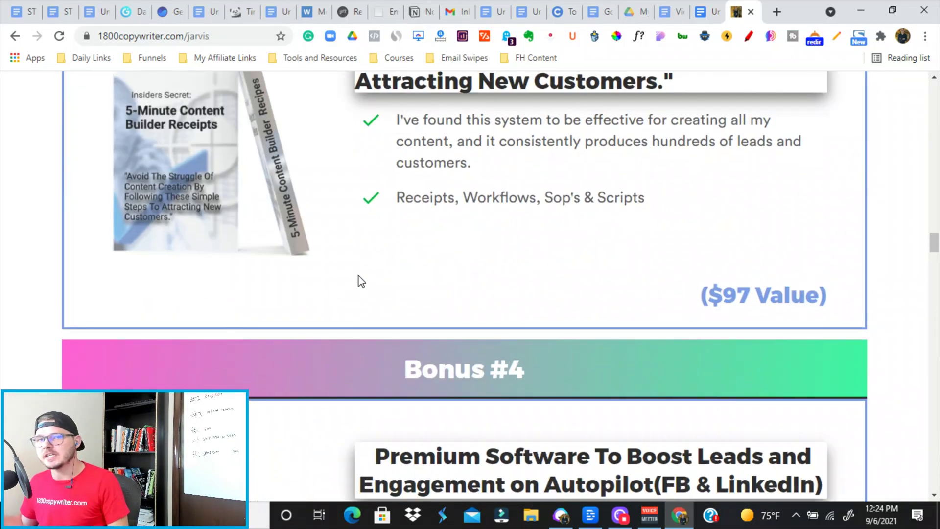
pyautogui.scroll(2, 360, 280)
pyautogui.scroll(5, 359, 275)
pyautogui.scroll(5, 357, 262)
pyautogui.scroll(5, 355, 266)
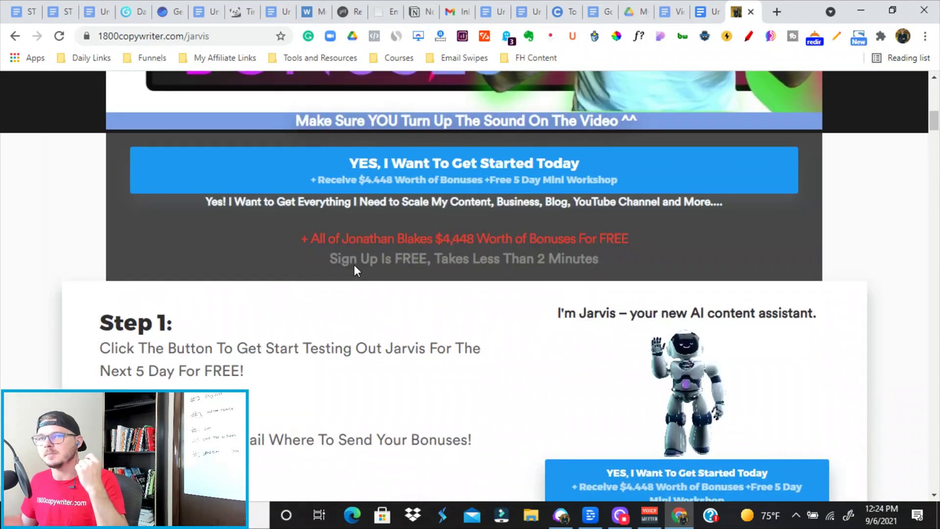
pyautogui.scroll(5, 354, 270)
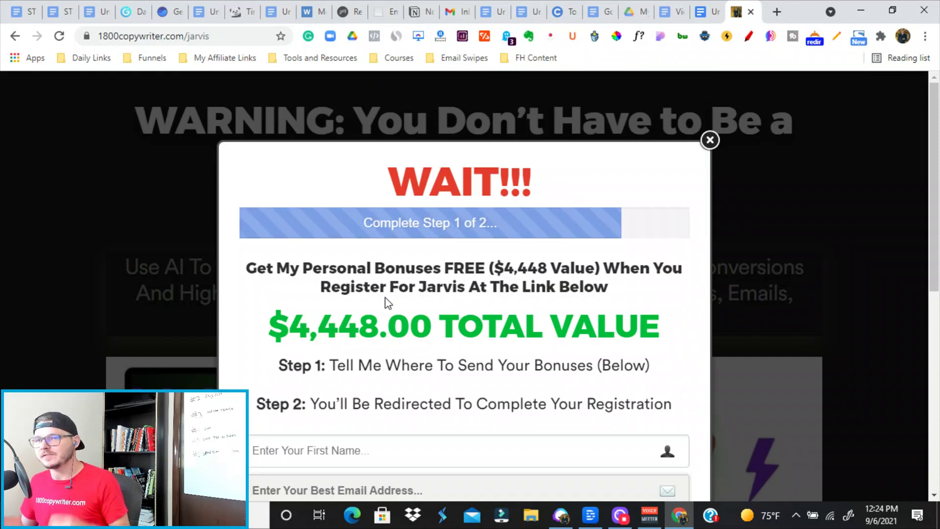